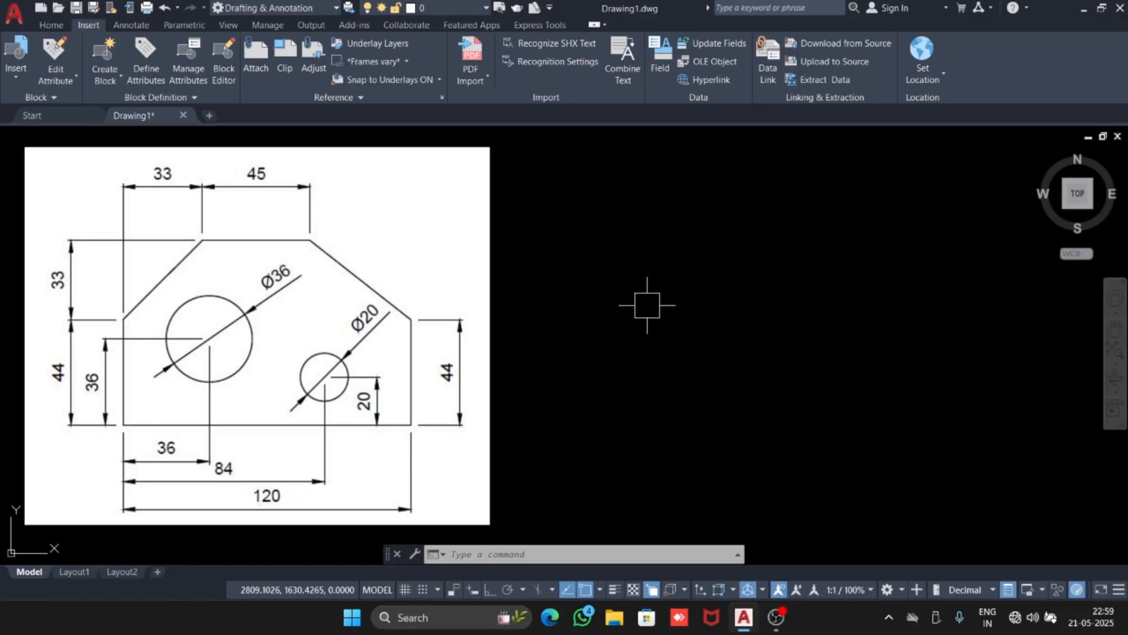
- Examine the reference drawing's outline, circles and dimensions, leaving empty drawing space beside it
{"action": "scroll", "coordinate": [601, 301], "scroll_direction": "down", "scroll_amount": 2}
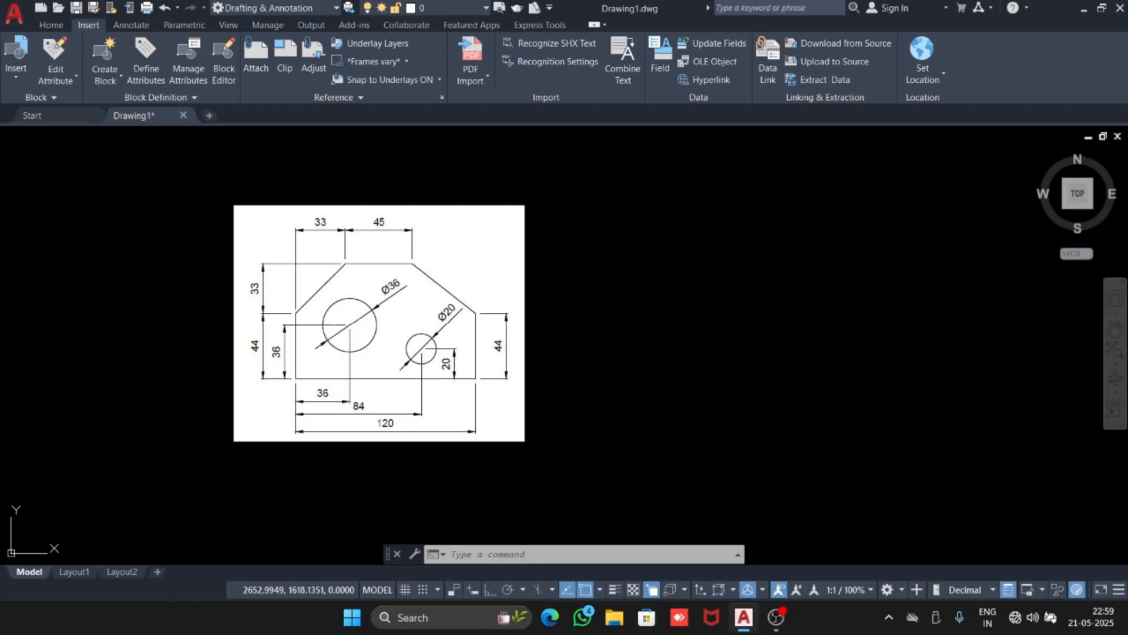
{"action": "scroll", "coordinate": [349, 322], "scroll_direction": "up", "scroll_amount": 1}
{"action": "mouse_move", "coordinate": [426, 302]}
{"action": "middle_mouse_down"}
{"action": "mouse_move", "coordinate": [386, 322]}
{"action": "mouse_move", "coordinate": [382, 306]}
{"action": "middle_mouse_up"}
{"action": "scroll", "coordinate": [392, 321], "scroll_direction": "down", "scroll_amount": 1}
{"action": "scroll", "coordinate": [382, 306], "scroll_direction": "up", "scroll_amount": 2}
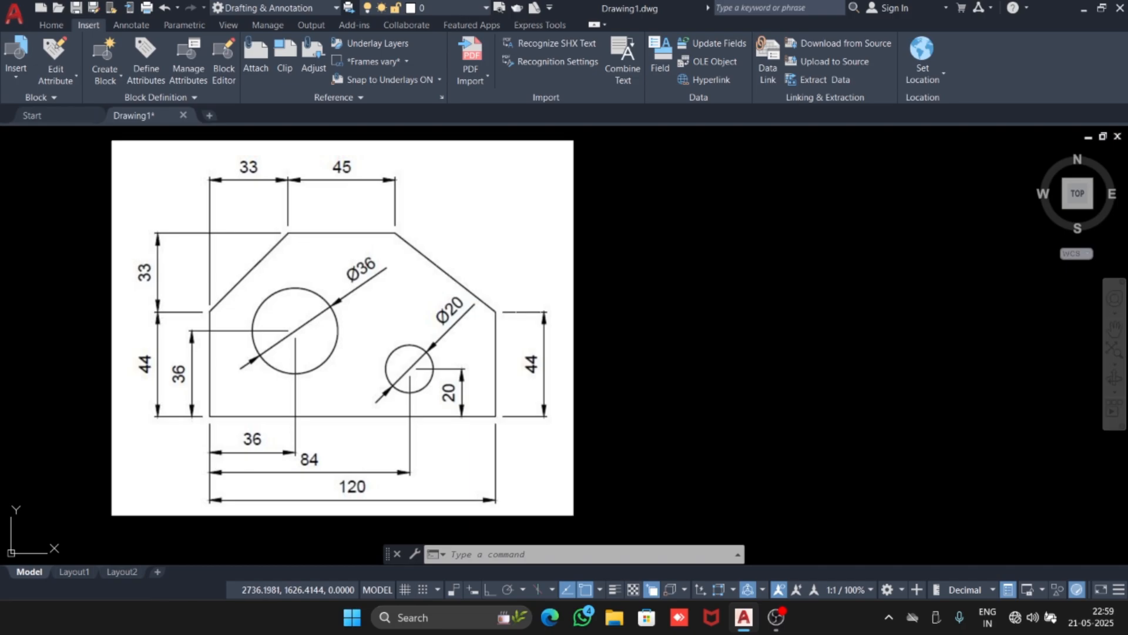
{"action": "middle_click_drag", "start_coordinate": [612, 321], "coordinate": [479, 309]}
{"action": "scroll", "coordinate": [516, 315], "scroll_direction": "down", "scroll_amount": 2}
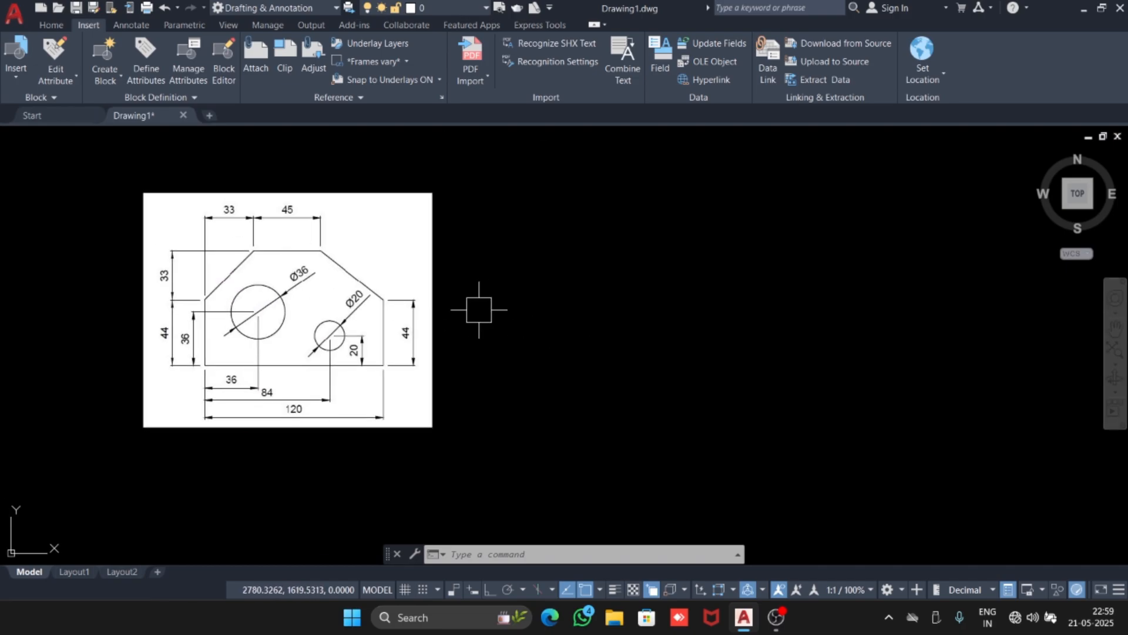
{"action": "middle_click_drag", "start_coordinate": [614, 343], "coordinate": [562, 355]}
{"action": "scroll", "coordinate": [175, 422], "scroll_direction": "up", "scroll_amount": 2}
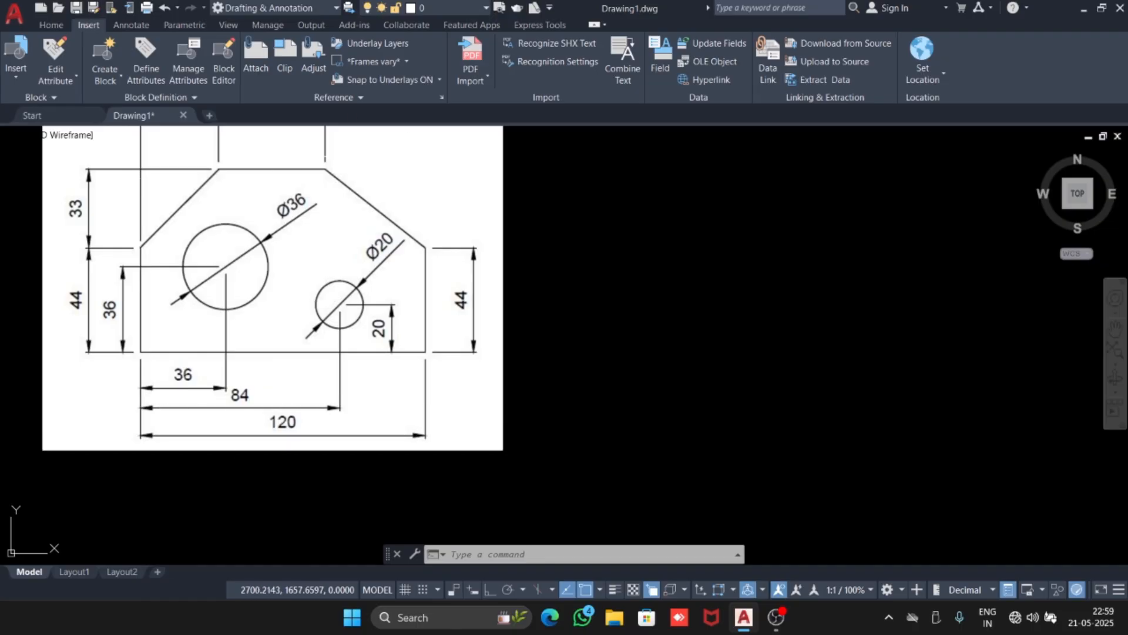
{"action": "scroll", "coordinate": [531, 239], "scroll_direction": "down", "scroll_amount": 2}
{"action": "middle_click_drag", "start_coordinate": [680, 238], "coordinate": [510, 295]}
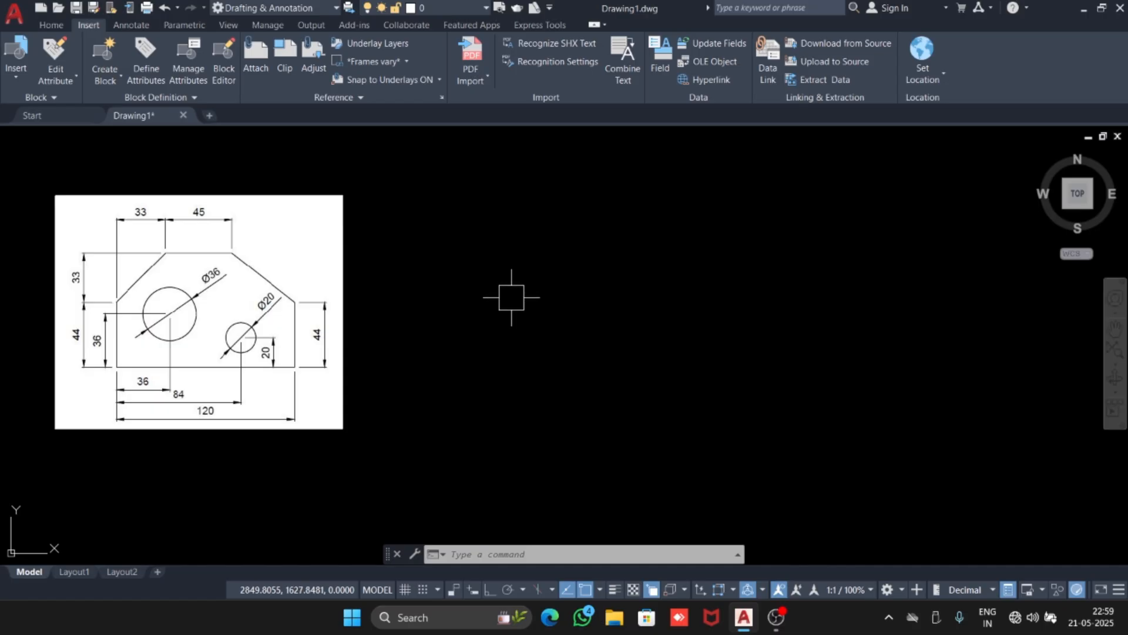
- With Ortho on, draw a horizontal base line 120 units long in the empty space beside the reference drawing
{"action": "type", "text": "l"}
{"action": "key", "text": "Return"}
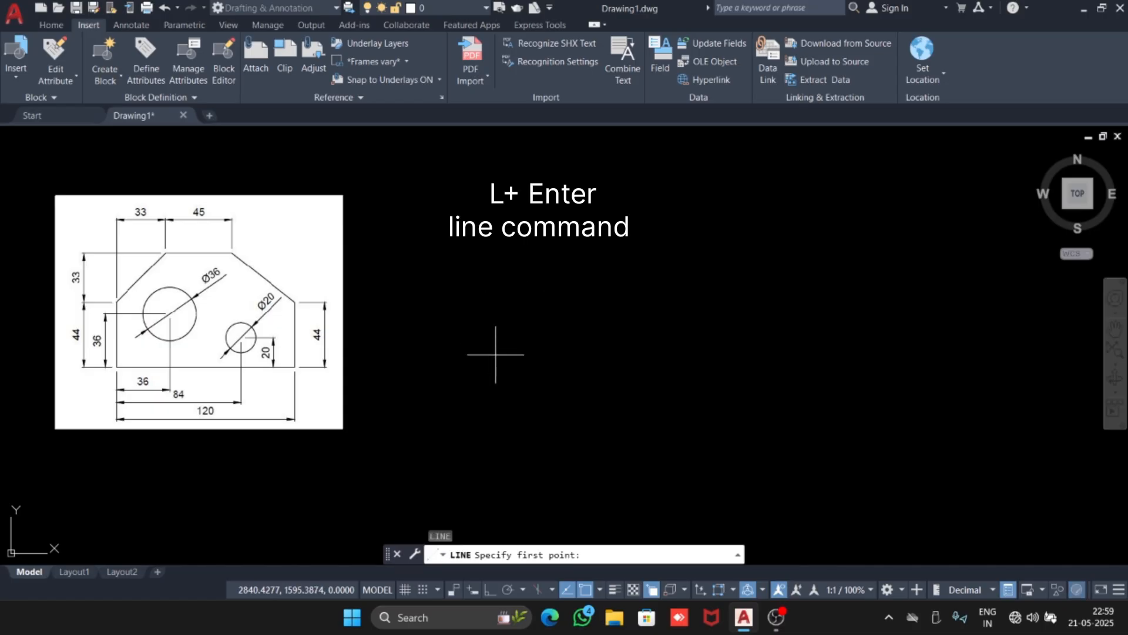
{"action": "left_click", "coordinate": [543, 365]}
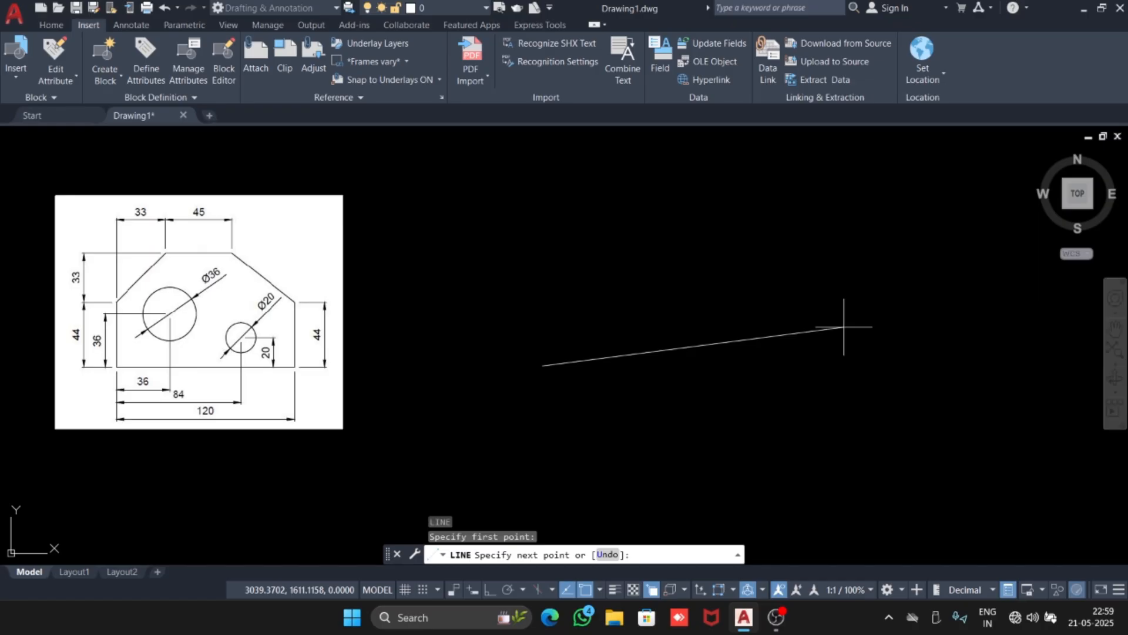
{"action": "key", "text": "F8"}
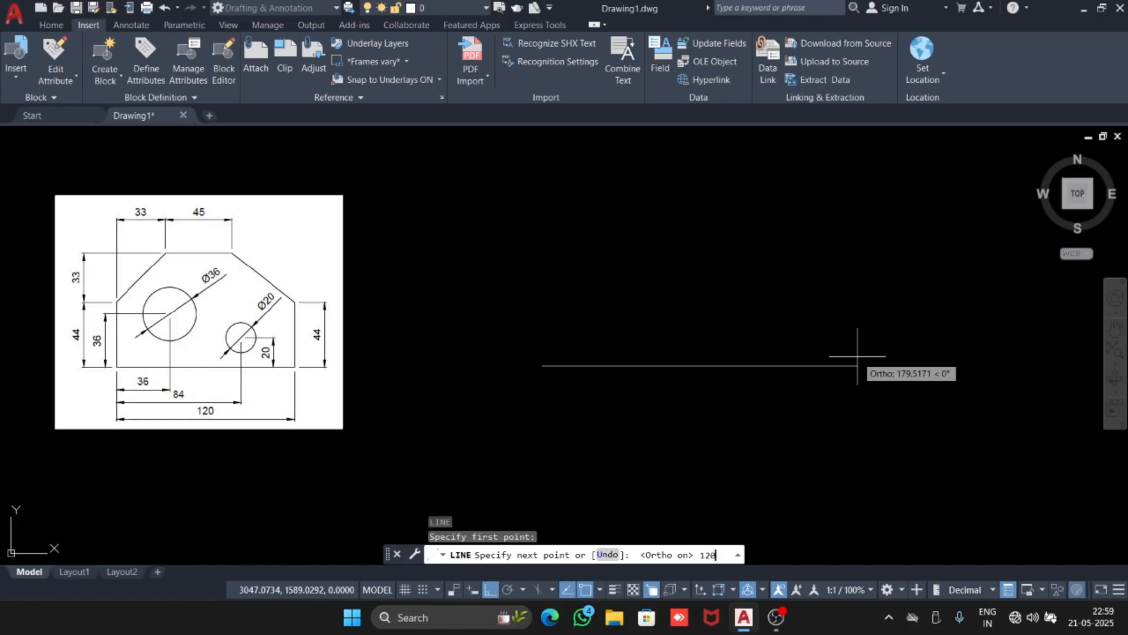
{"action": "key", "text": "Return"}
{"action": "key", "text": "Escape"}
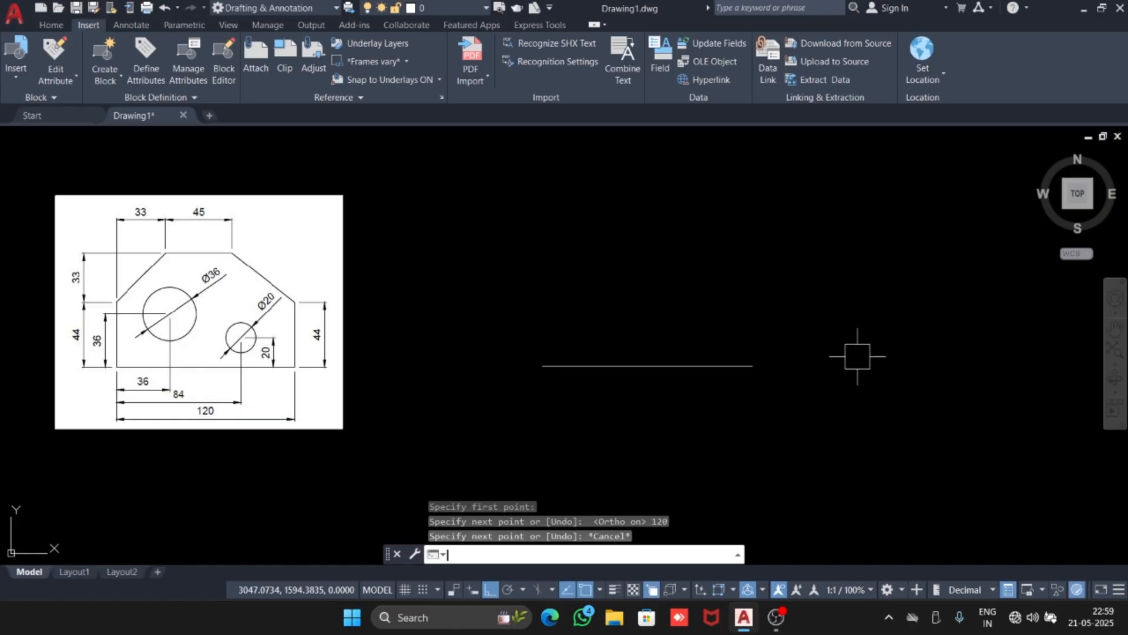
- Draw a vertical line 44 units long upward from the right end of the base line
{"action": "scroll", "coordinate": [13, 347], "scroll_direction": "up", "scroll_amount": 2}
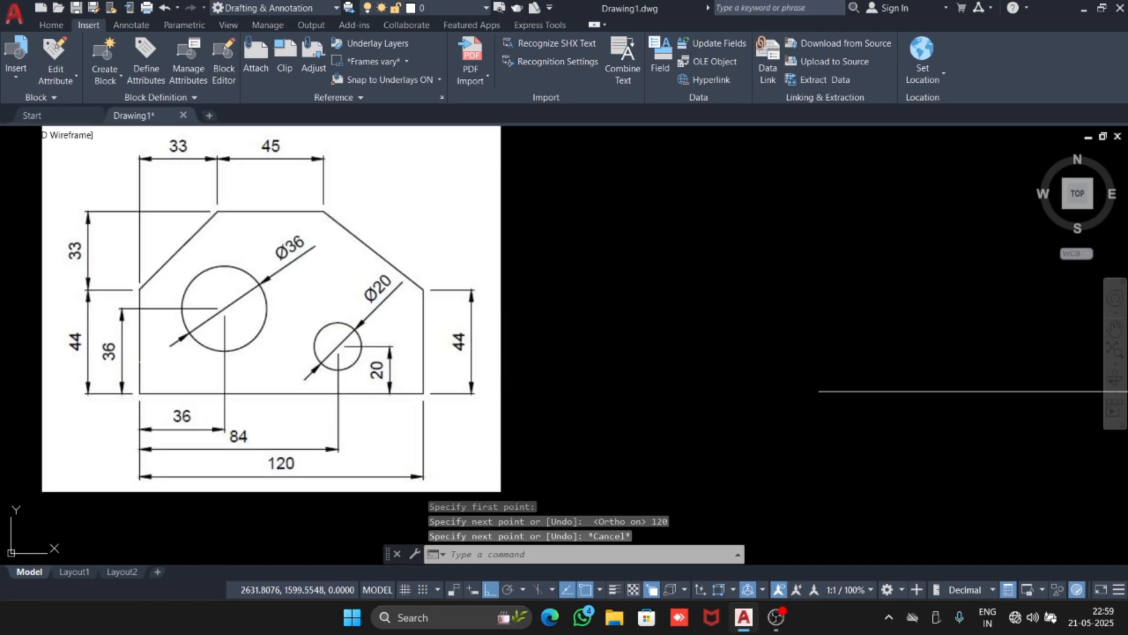
{"action": "middle_click_drag", "start_coordinate": [646, 352], "coordinate": [619, 345]}
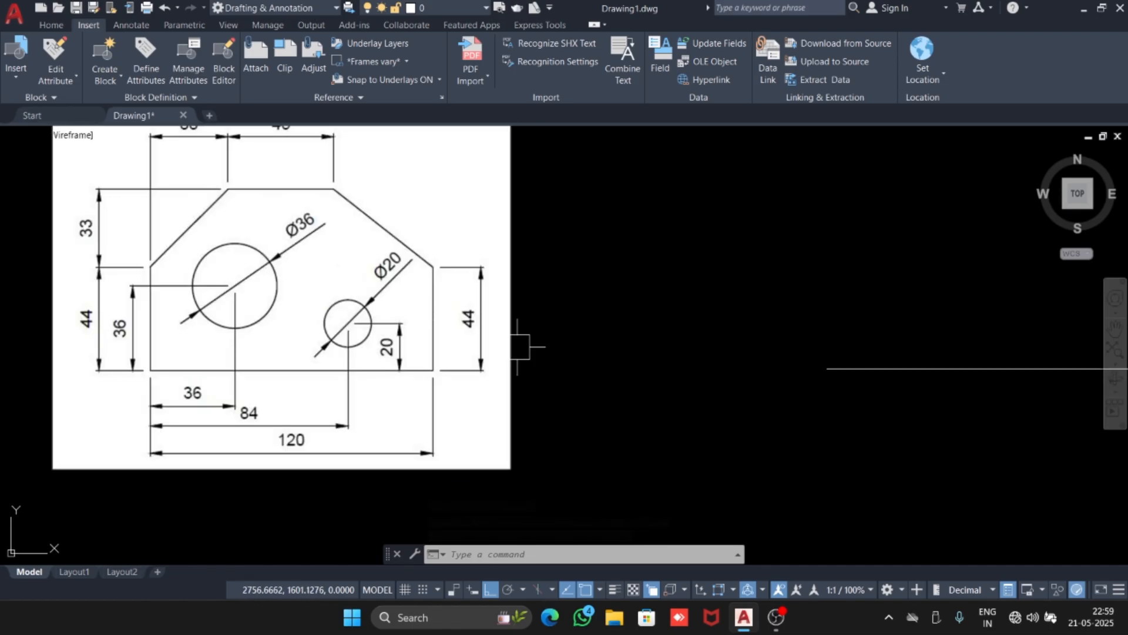
{"action": "scroll", "coordinate": [517, 341], "scroll_direction": "down", "scroll_amount": 3}
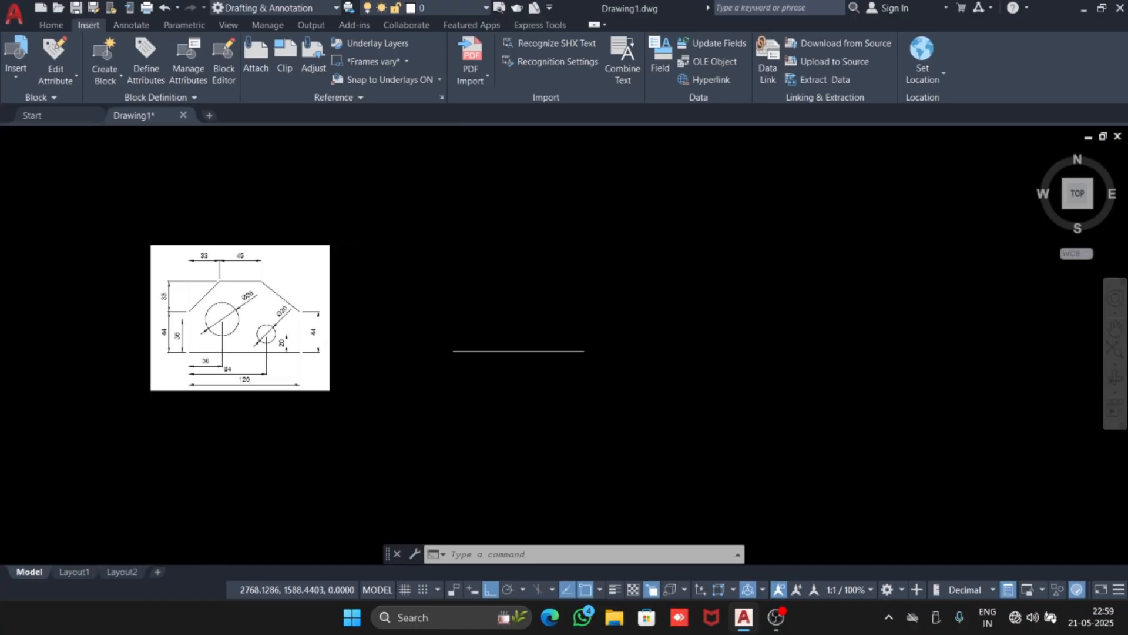
{"action": "scroll", "coordinate": [511, 335], "scroll_direction": "up", "scroll_amount": 3}
{"action": "type", "text": "l"}
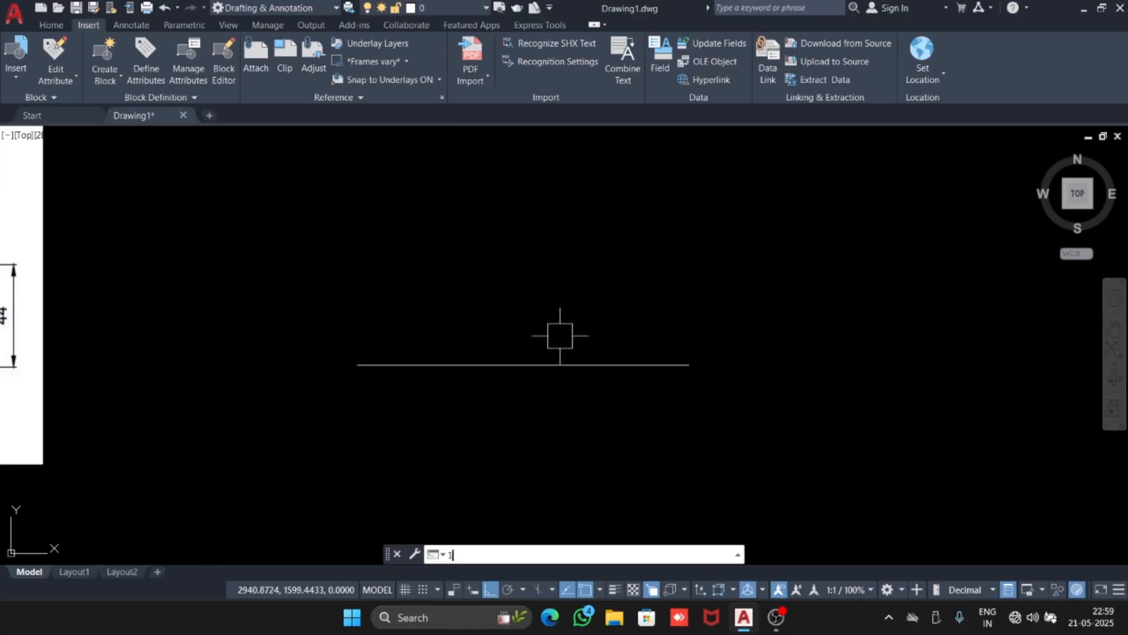
{"action": "key", "text": "Return"}
{"action": "left_click", "coordinate": [689, 365]}
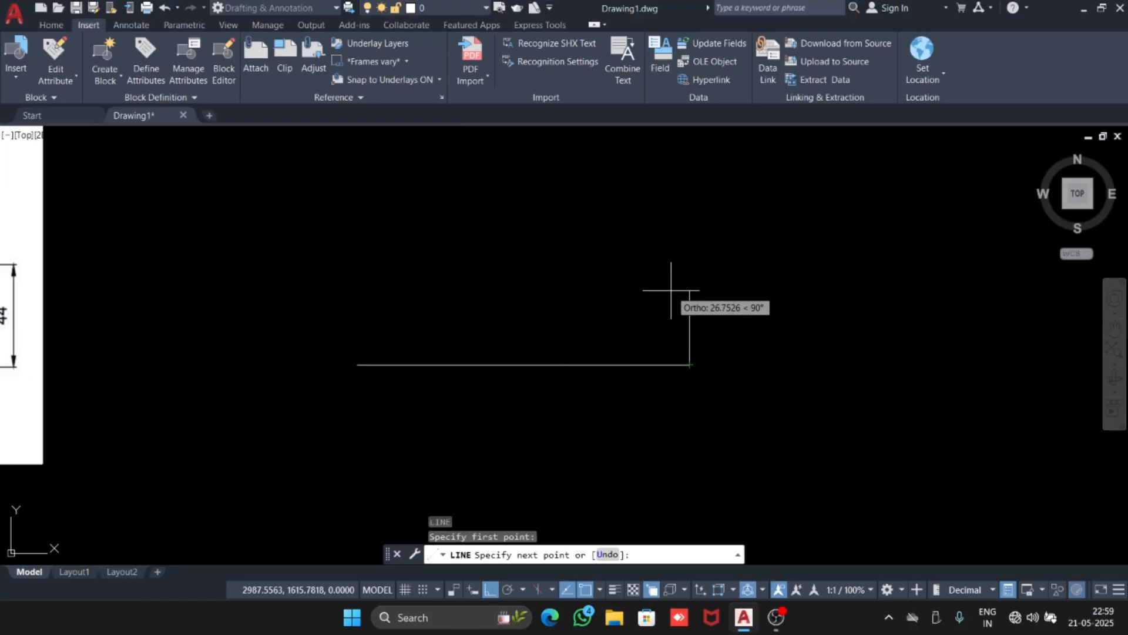
{"action": "type", "text": "44"}
{"action": "key", "text": "Return"}
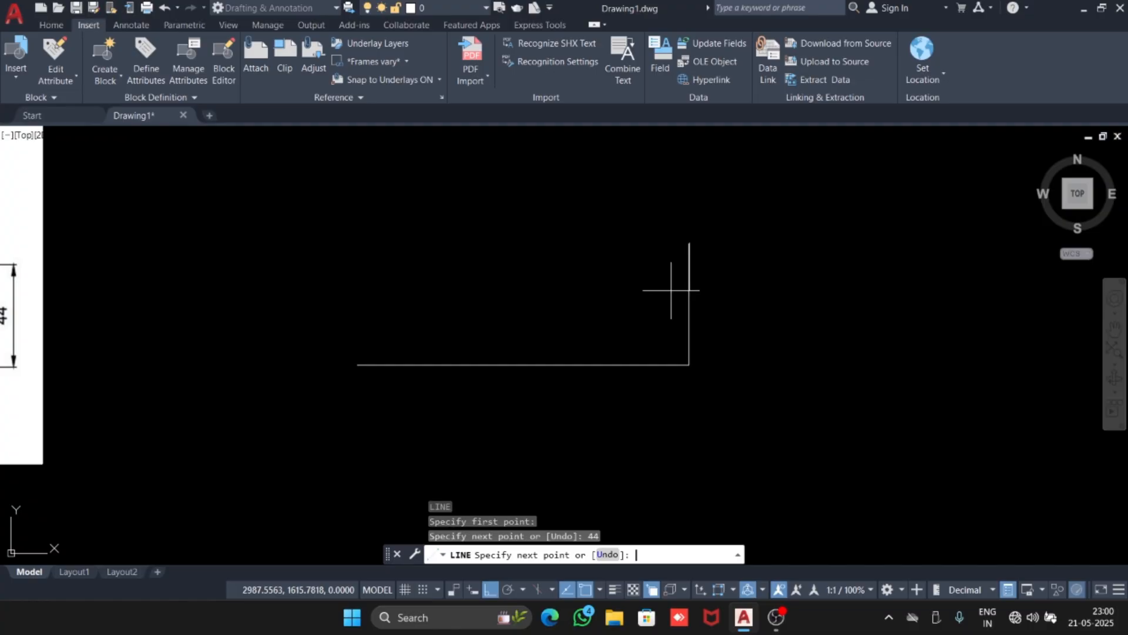
{"action": "key", "text": "Escape"}
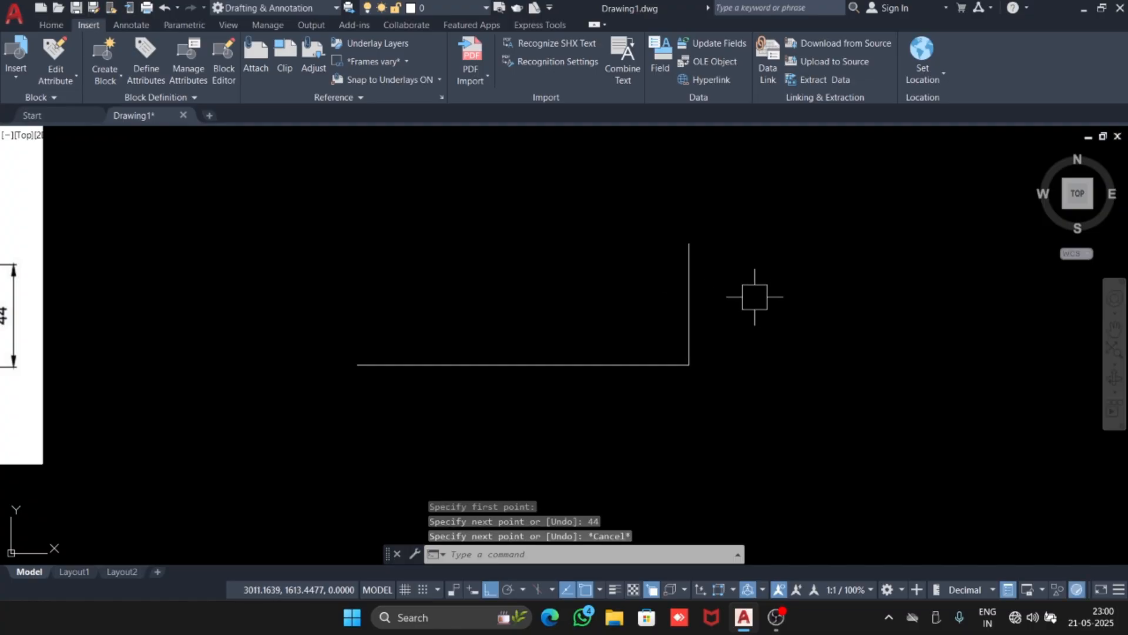
- Copy the vertical line from the base line's right end to its left end
{"action": "left_click", "coordinate": [754, 295]}
{"action": "left_click", "coordinate": [624, 189]}
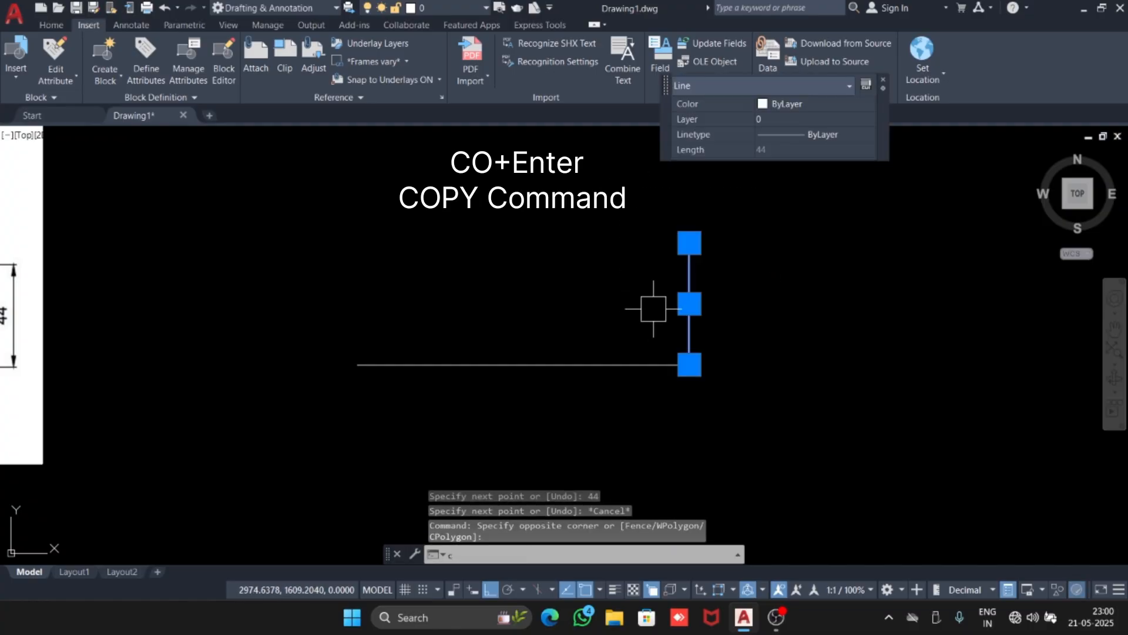
{"action": "type", "text": "co"}
{"action": "key", "text": "Return"}
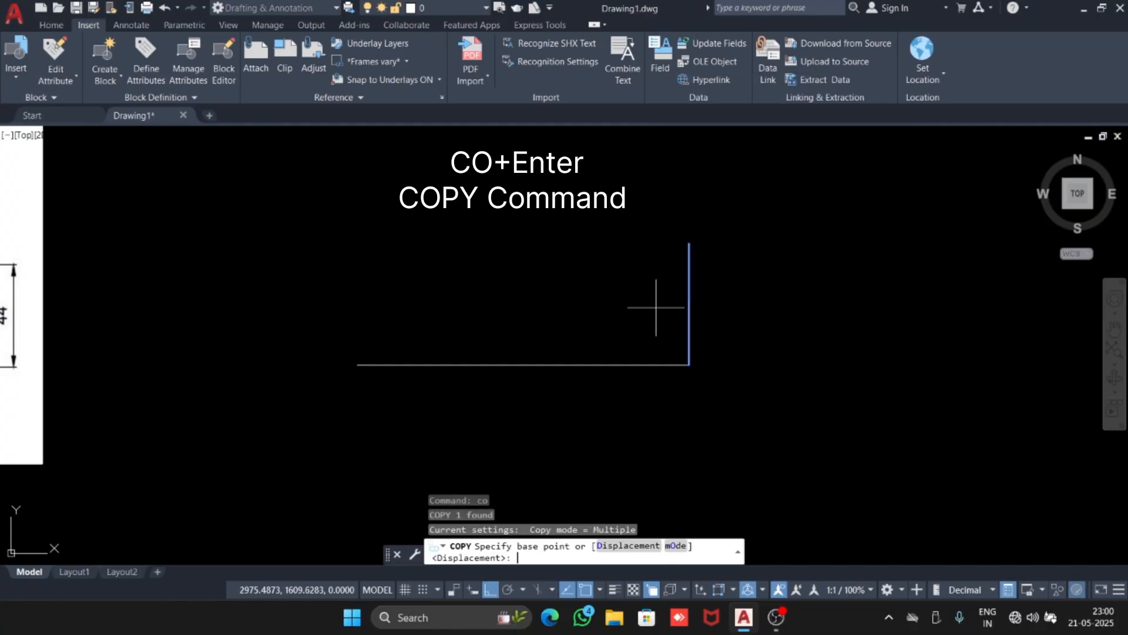
{"action": "left_click", "coordinate": [689, 364]}
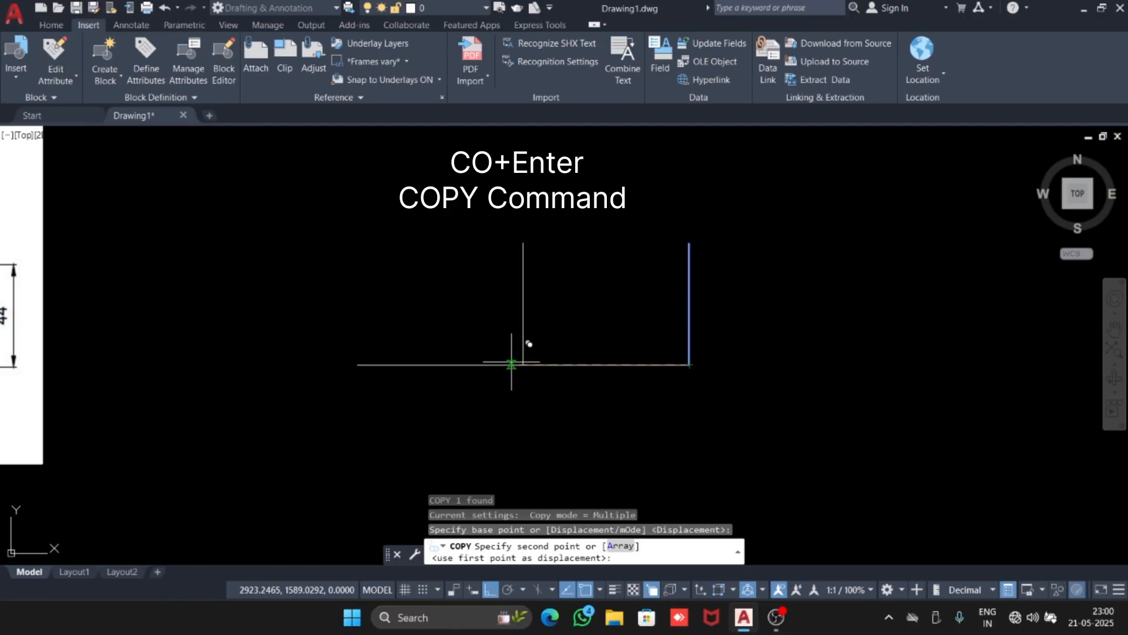
{"action": "left_click", "coordinate": [357, 362]}
{"action": "key", "text": "Escape"}
- Draw a polyline from the top of the left vertical line, 33 units up and 33 units to the right
{"action": "scroll", "coordinate": [361, 327], "scroll_direction": "down", "scroll_amount": 2}
{"action": "scroll", "coordinate": [74, 308], "scroll_direction": "up", "scroll_amount": 2}
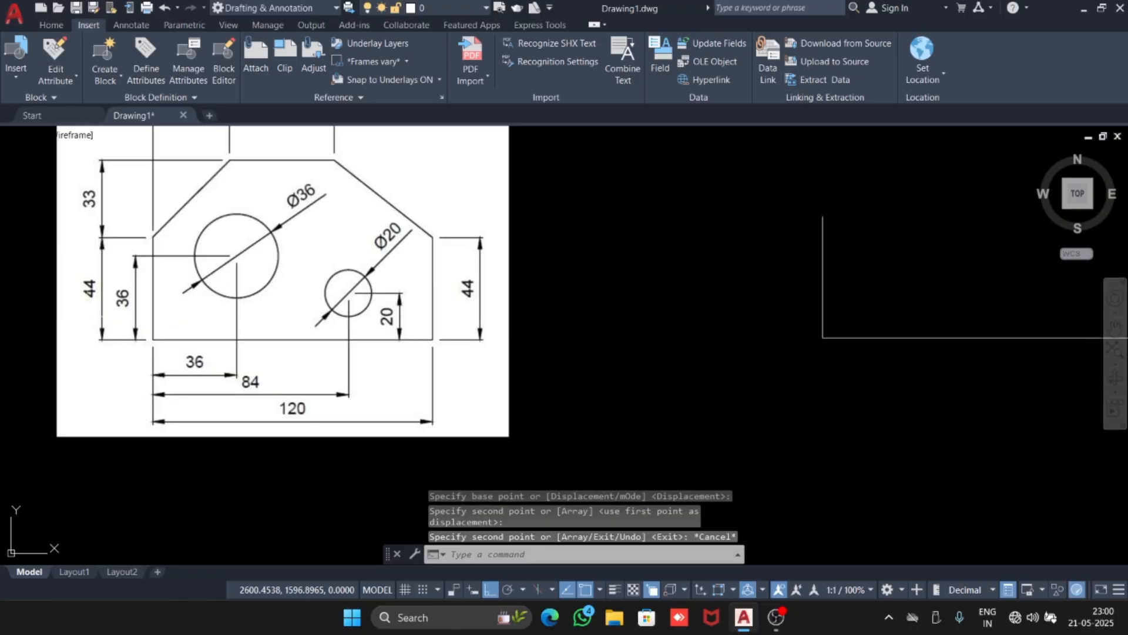
{"action": "middle_click_drag", "start_coordinate": [52, 230], "coordinate": [105, 245]}
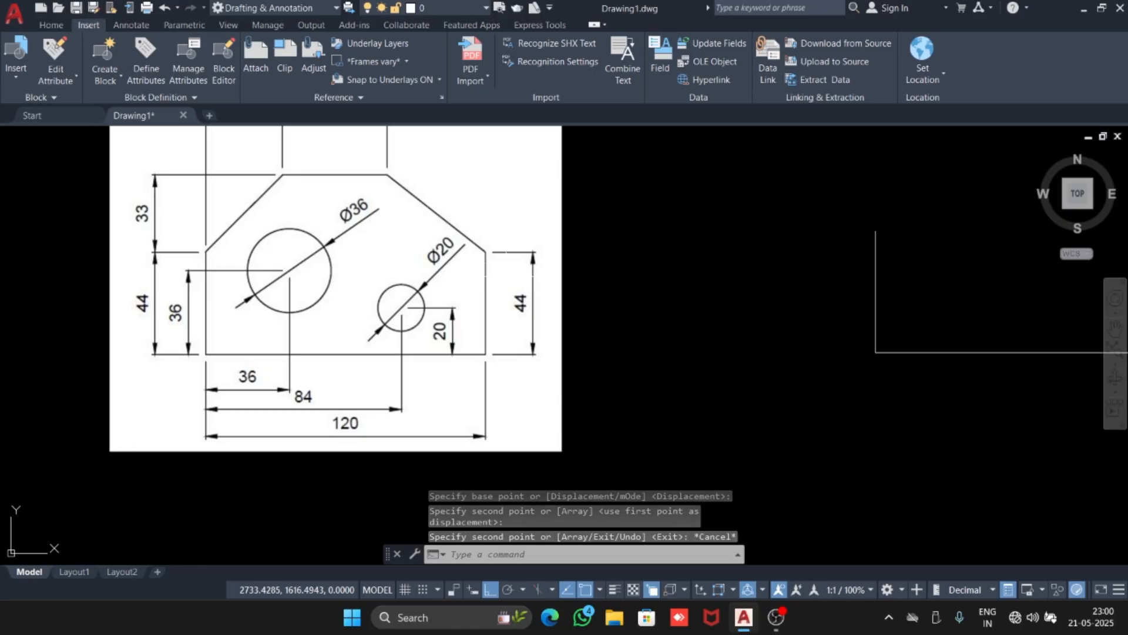
{"action": "scroll", "coordinate": [515, 464], "scroll_direction": "down", "scroll_amount": 2}
{"action": "middle_click_drag", "start_coordinate": [646, 342], "coordinate": [600, 358]}
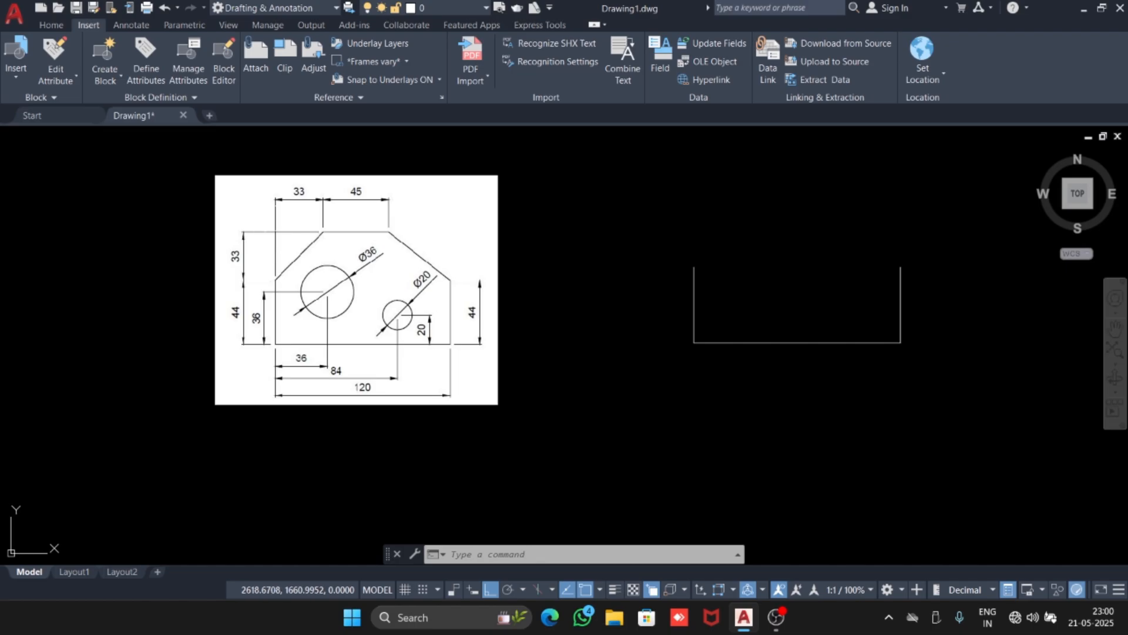
{"action": "middle_click_drag", "start_coordinate": [609, 300], "coordinate": [409, 343]}
{"action": "scroll", "coordinate": [477, 305], "scroll_direction": "up", "scroll_amount": 2}
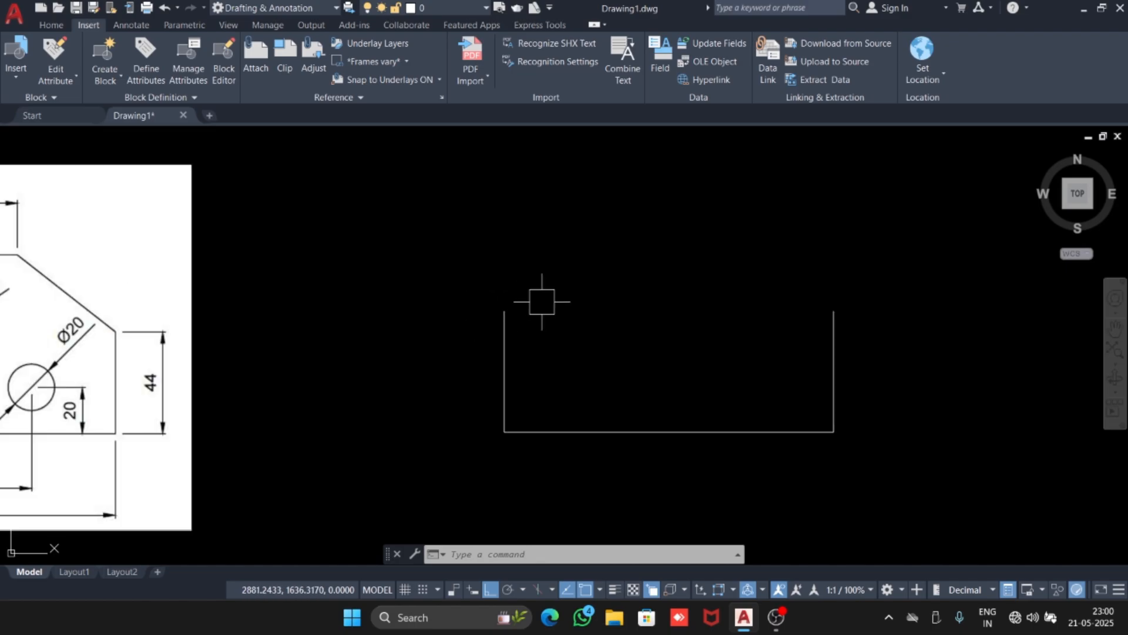
{"action": "type", "text": "pl"}
{"action": "key", "text": "Return"}
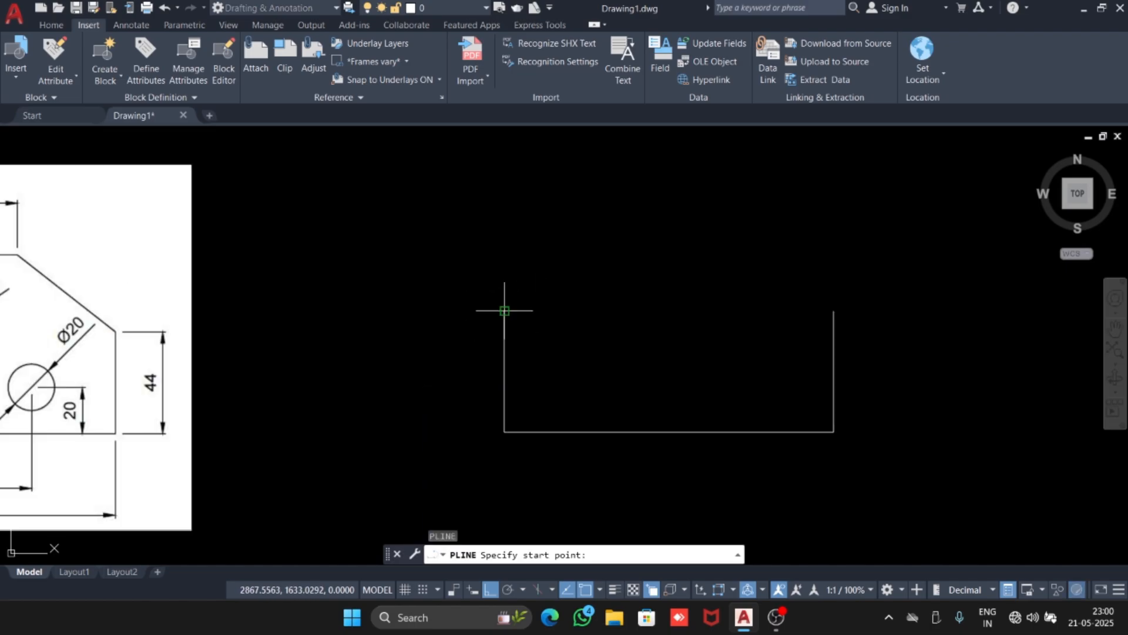
{"action": "left_click", "coordinate": [504, 311]}
{"action": "middle_click_drag", "start_coordinate": [511, 216], "coordinate": [725, 213]}
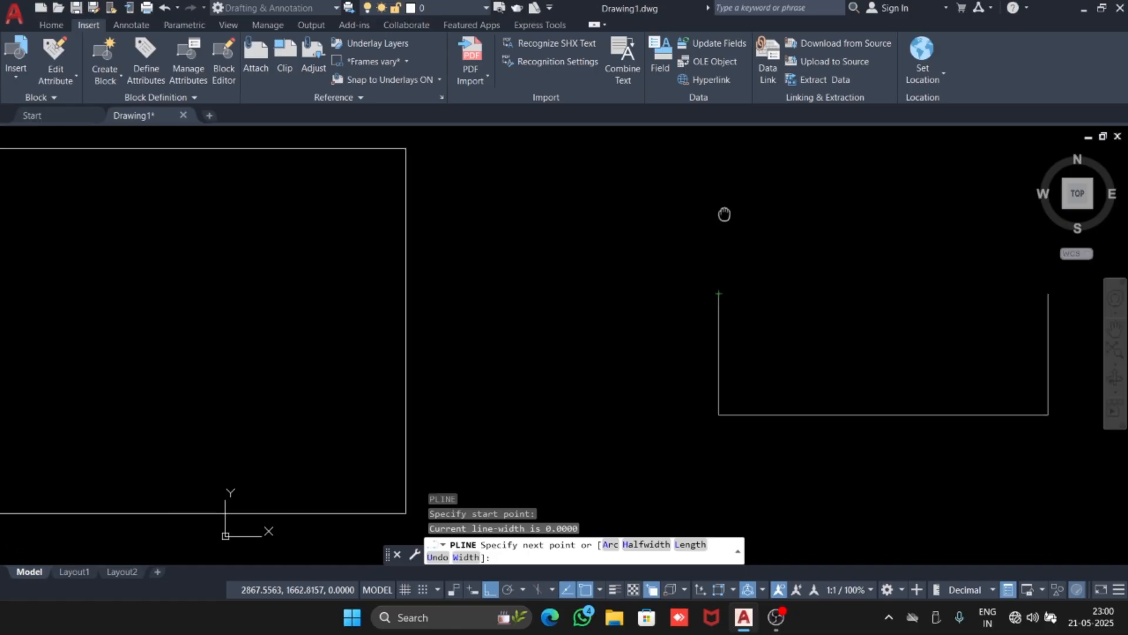
{"action": "scroll", "coordinate": [728, 211], "scroll_direction": "down", "scroll_amount": 2}
{"action": "scroll", "coordinate": [711, 231], "scroll_direction": "up", "scroll_amount": 2}
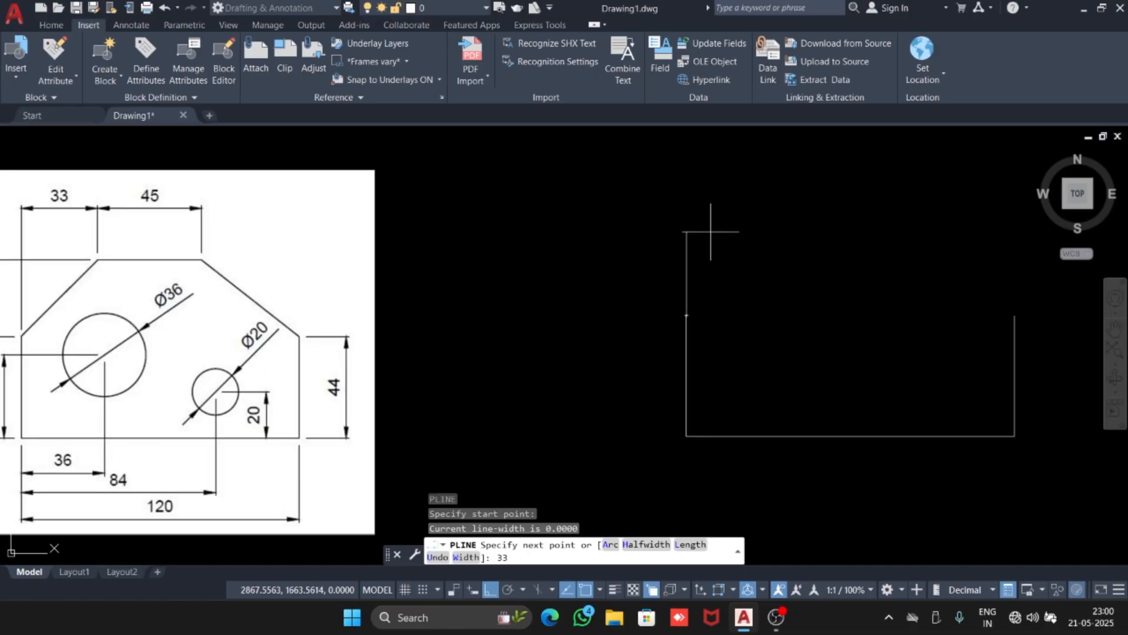
{"action": "key", "text": "Return"}
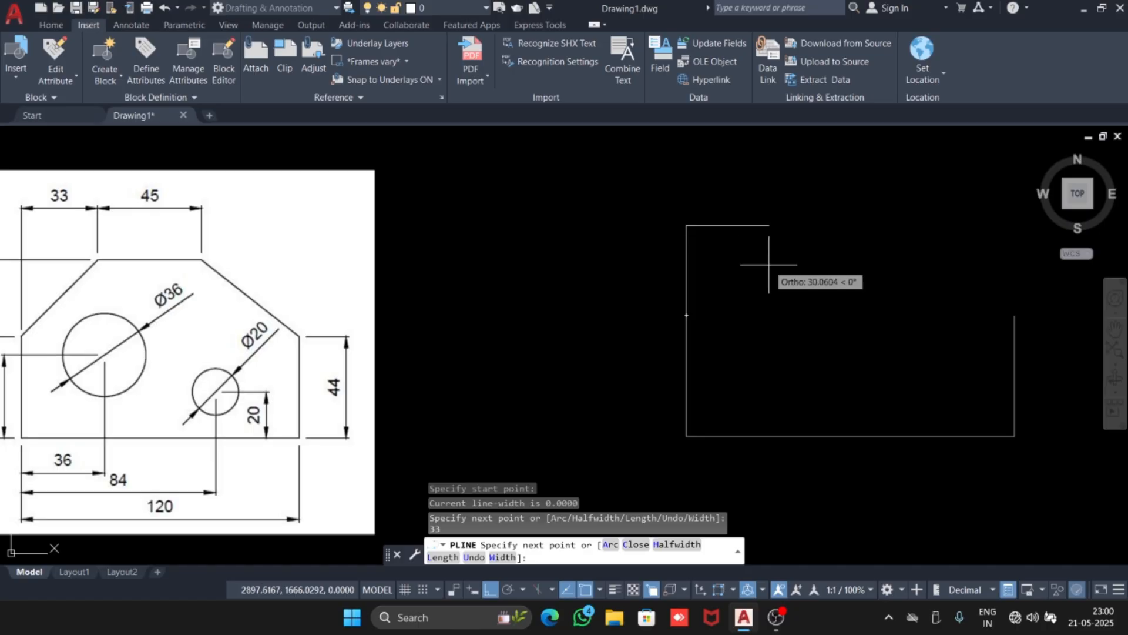
{"action": "type", "text": "33"}
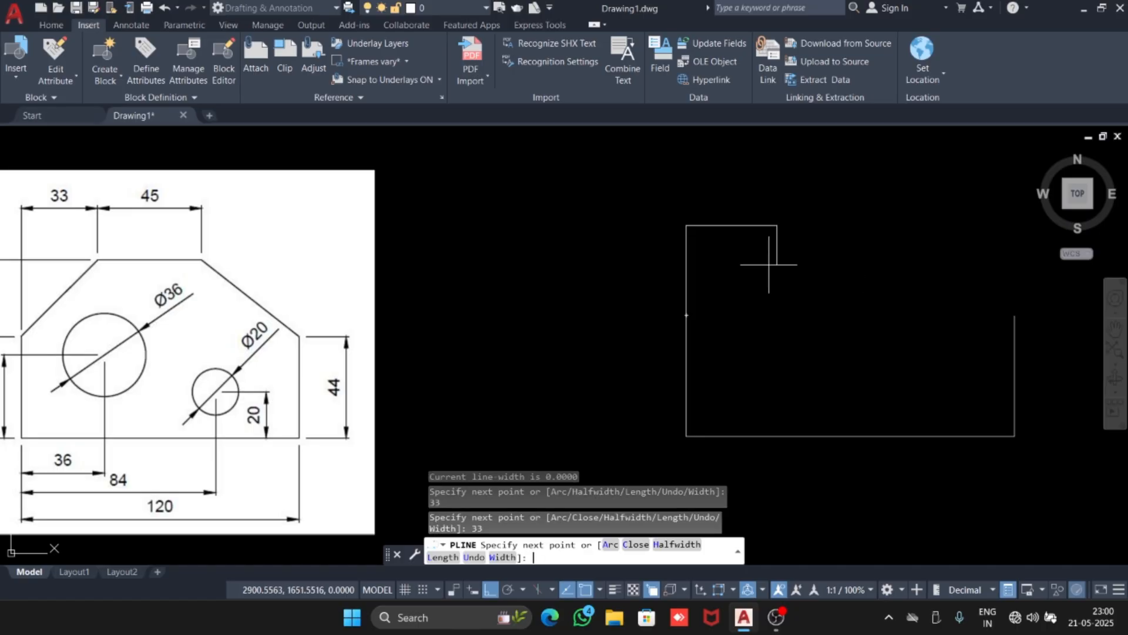
{"action": "key", "text": "Return"}
{"action": "key", "text": "Escape"}
- Draw a horizontal line 45 units long to the right from the free end of the polyline
{"action": "scroll", "coordinate": [598, 312], "scroll_direction": "down", "scroll_amount": 2}
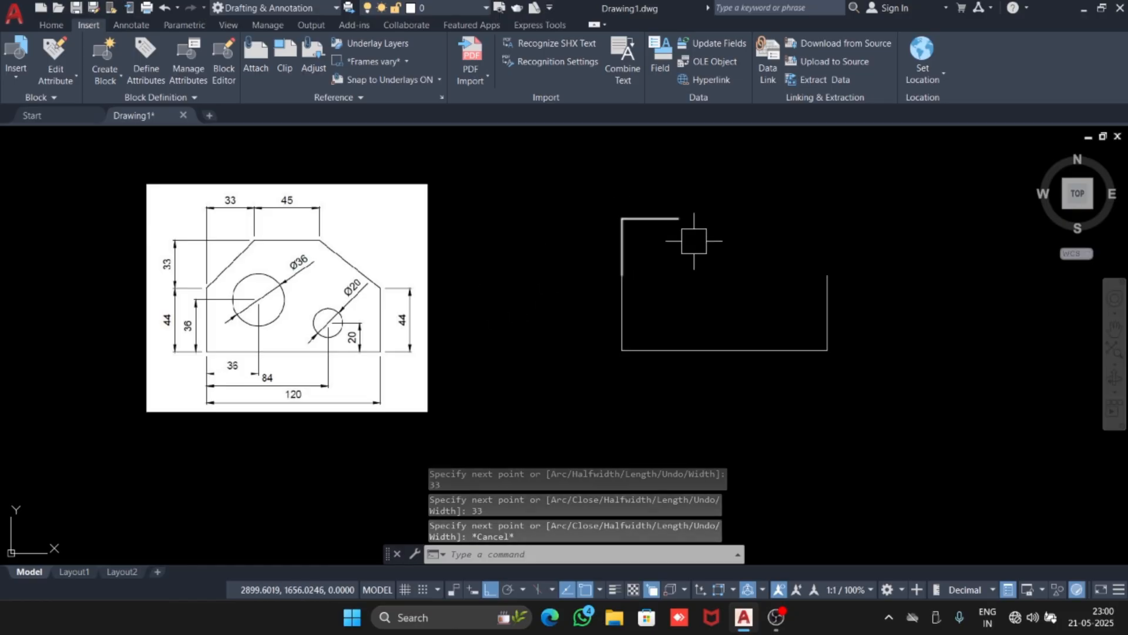
{"action": "scroll", "coordinate": [649, 229], "scroll_direction": "up", "scroll_amount": 3}
{"action": "scroll", "coordinate": [565, 262], "scroll_direction": "down", "scroll_amount": 5}
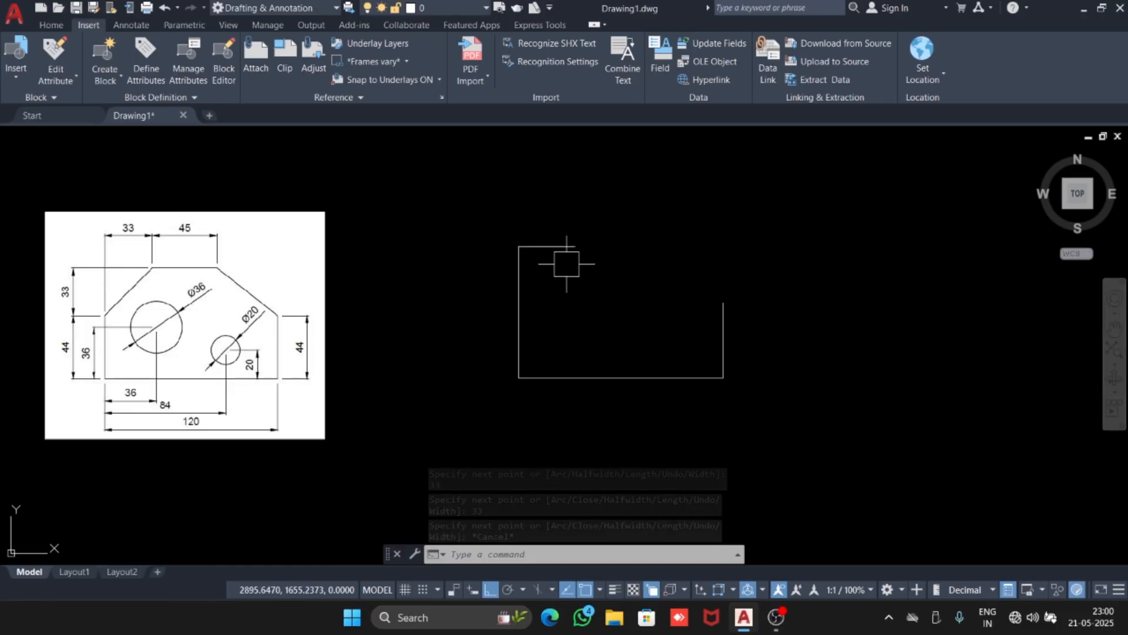
{"action": "scroll", "coordinate": [391, 250], "scroll_direction": "up", "scroll_amount": 5}
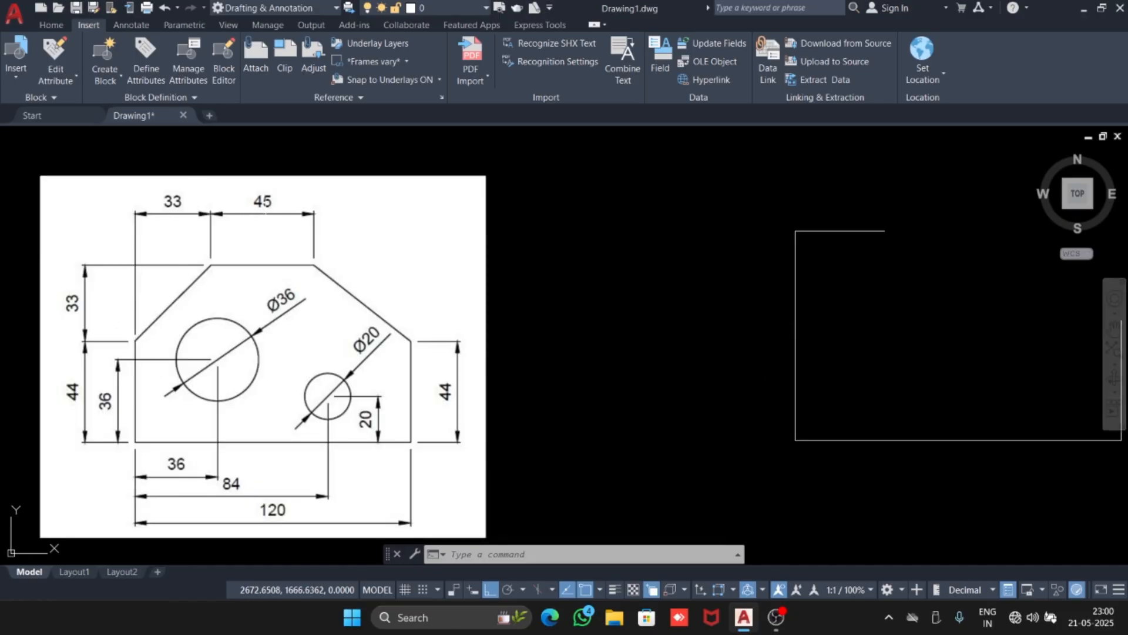
{"action": "scroll", "coordinate": [391, 245], "scroll_direction": "down", "scroll_amount": 2}
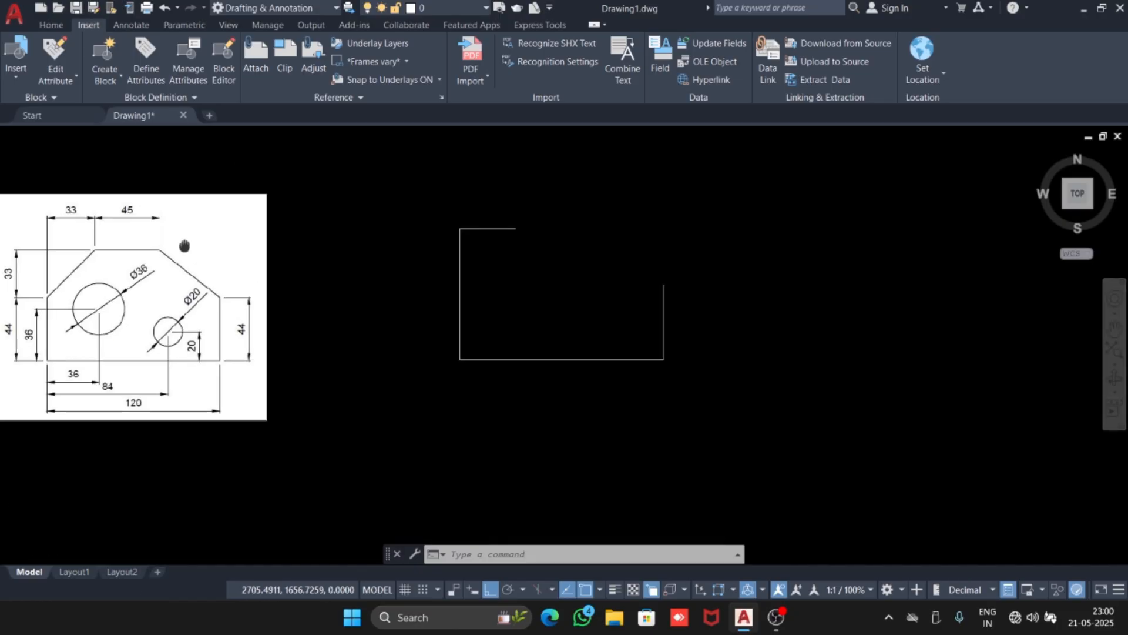
{"action": "type", "text": "l"}
{"action": "key", "text": "Return"}
{"action": "left_click", "coordinate": [517, 228]}
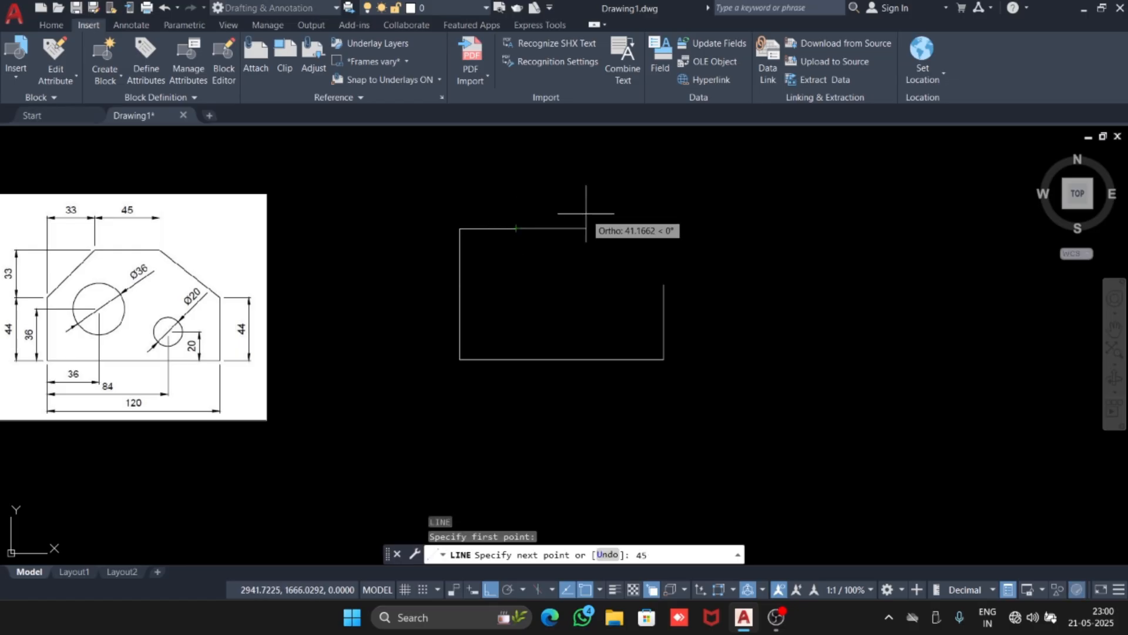
{"action": "type", "text": "45"}
{"action": "key", "text": "Return"}
{"action": "key", "text": "Escape"}
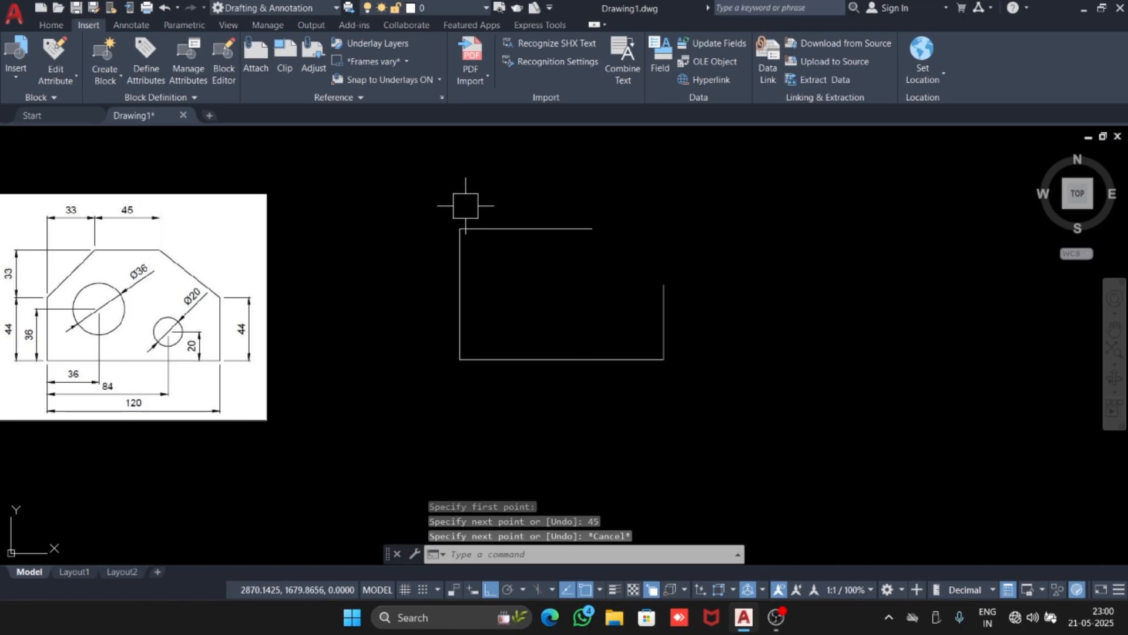
- Delete the 33 by 33 unit construction polyline above the left vertical line
{"action": "middle_click_drag", "start_coordinate": [106, 250], "coordinate": [263, 222]}
{"action": "scroll", "coordinate": [216, 222], "scroll_direction": "up", "scroll_amount": 4}
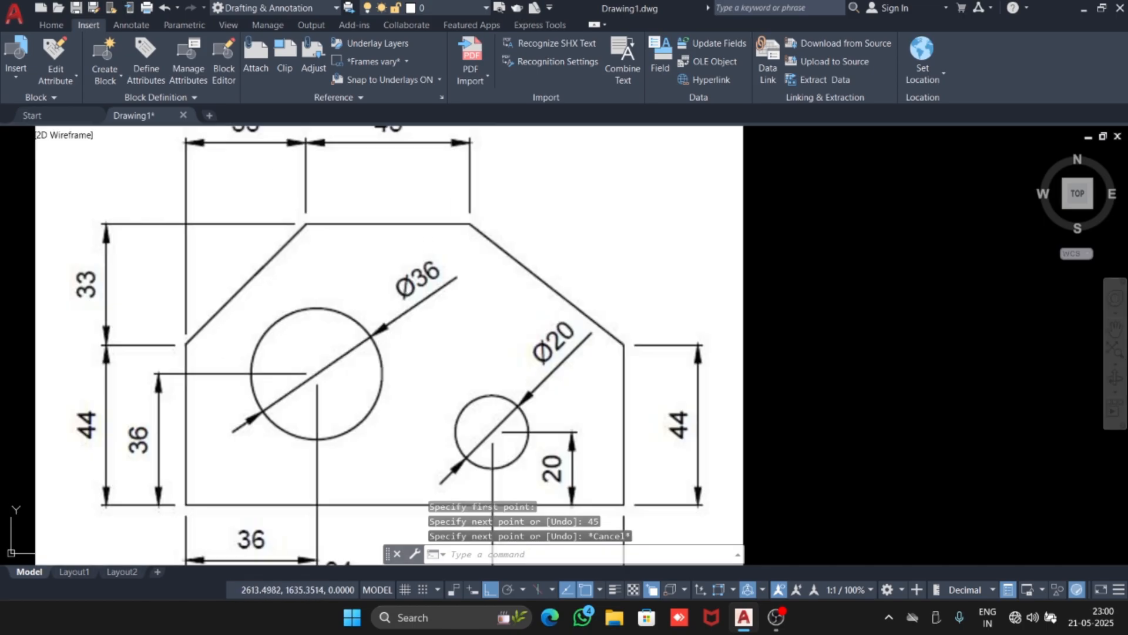
{"action": "scroll", "coordinate": [446, 264], "scroll_direction": "down", "scroll_amount": 2}
{"action": "mouse_move", "coordinate": [970, 293]}
{"action": "middle_mouse_down"}
{"action": "mouse_move", "coordinate": [718, 282]}
{"action": "mouse_move", "coordinate": [654, 297]}
{"action": "middle_mouse_up"}
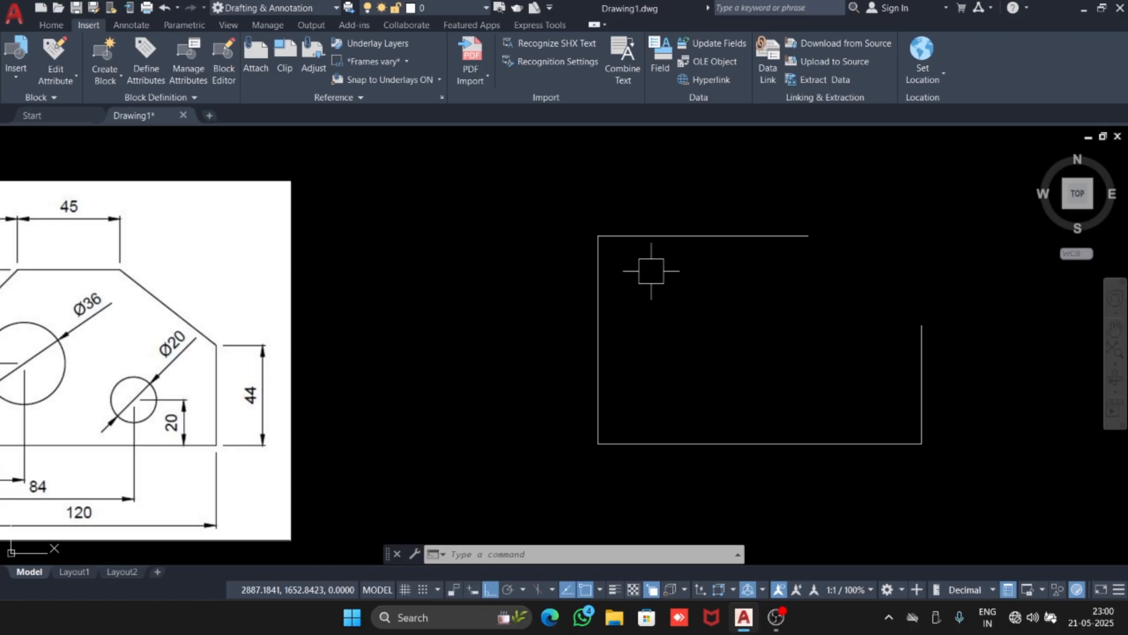
{"action": "left_click", "coordinate": [605, 242]}
{"action": "scroll", "coordinate": [639, 341], "scroll_direction": "down", "scroll_amount": 2}
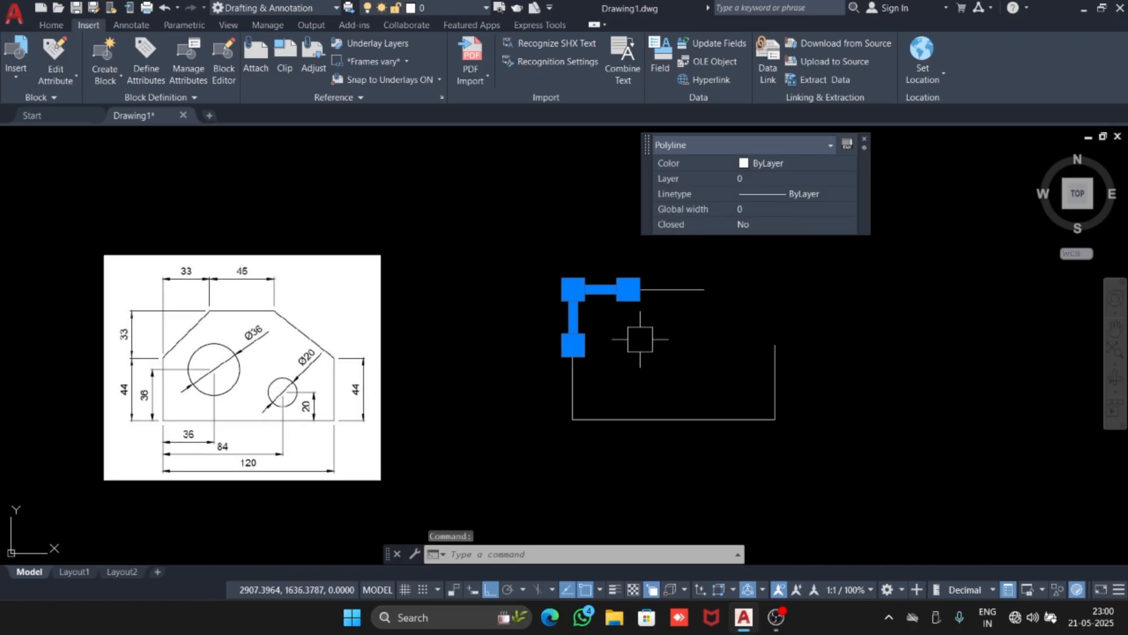
{"action": "key", "text": "Delete"}
{"action": "middle_click_drag", "start_coordinate": [474, 319], "coordinate": [565, 278]}
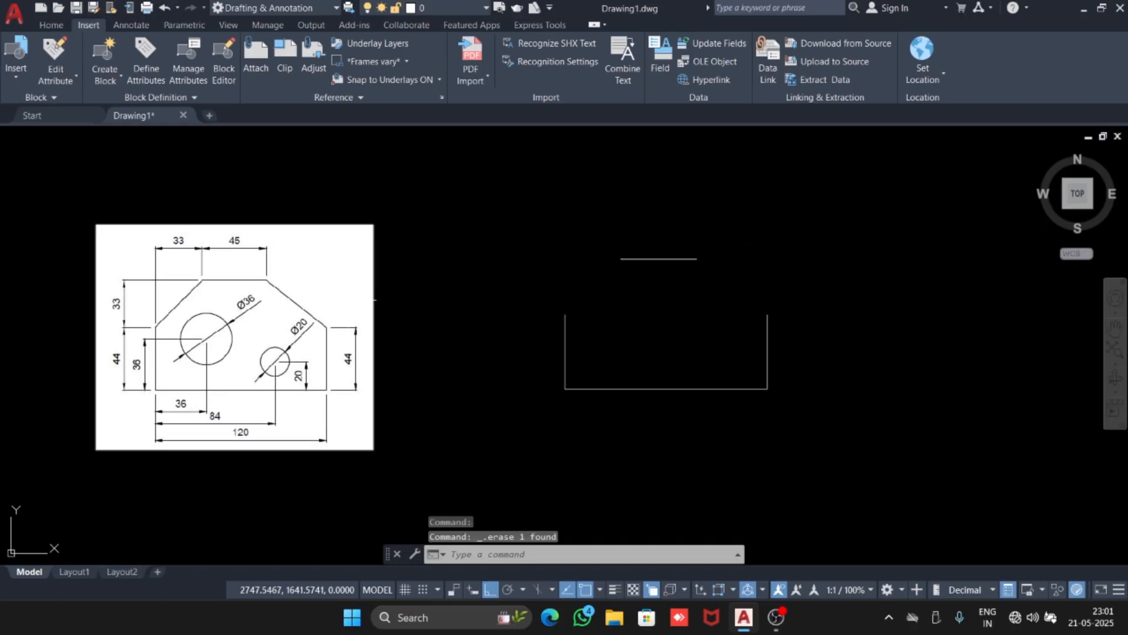
- Draw a sloped line from the top of the left vertical line to the left end of the upper horizontal line
{"action": "scroll", "coordinate": [348, 228], "scroll_direction": "up", "scroll_amount": 4}
{"action": "scroll", "coordinate": [463, 319], "scroll_direction": "down", "scroll_amount": 2}
{"action": "middle_click_drag", "start_coordinate": [463, 319], "coordinate": [299, 310]}
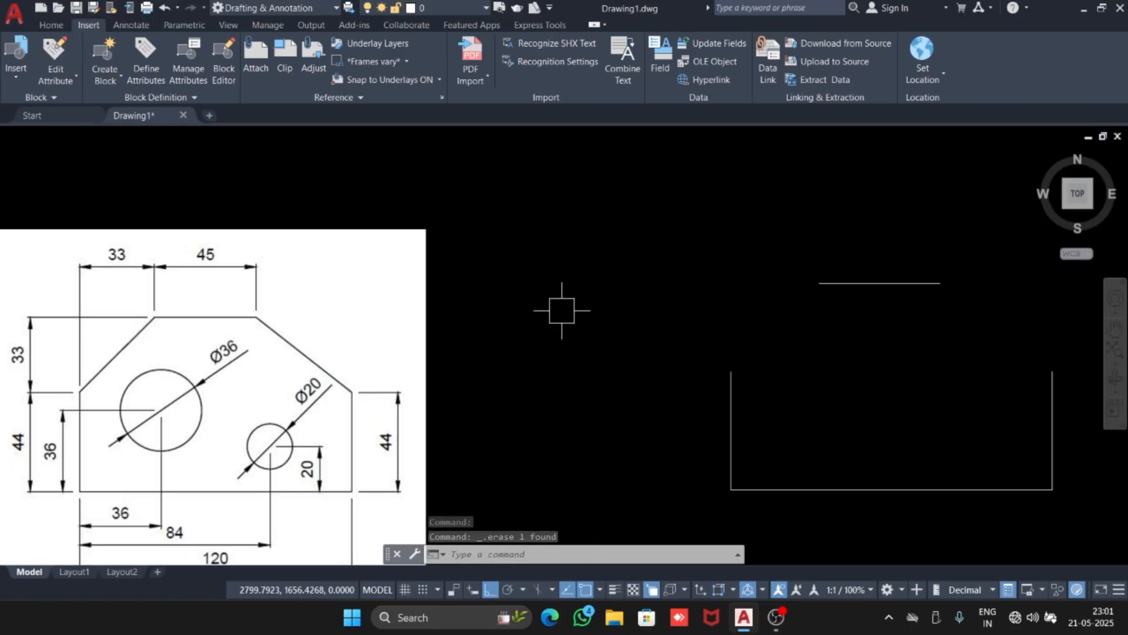
{"action": "scroll", "coordinate": [562, 312], "scroll_direction": "down", "scroll_amount": 2}
{"action": "middle_click_drag", "start_coordinate": [562, 312], "coordinate": [520, 293]}
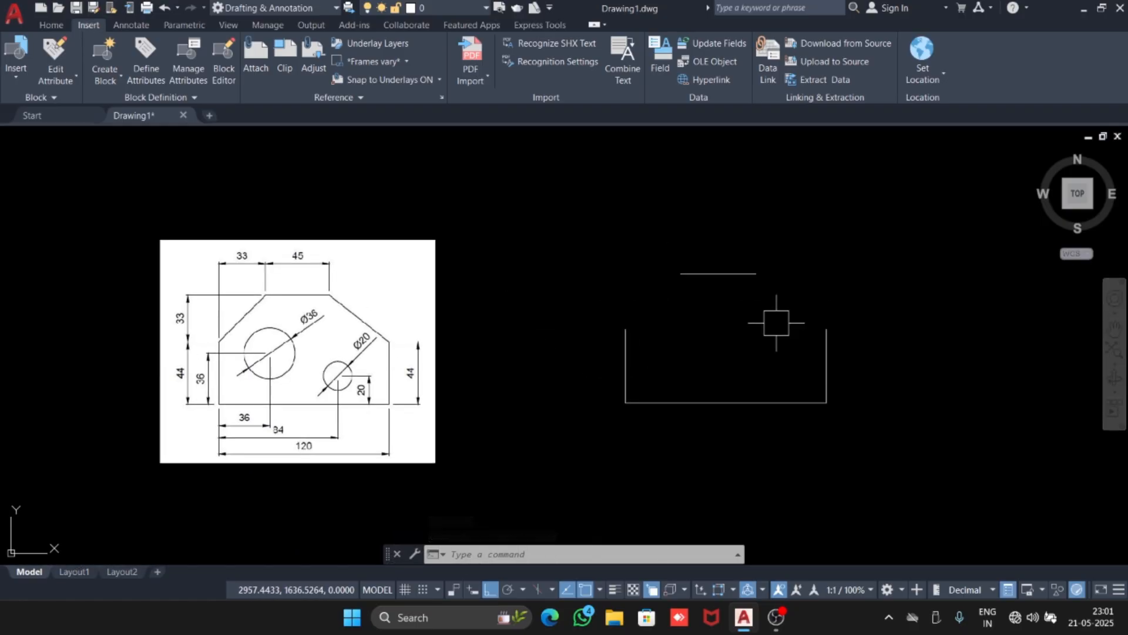
{"action": "type", "text": "l"}
{"action": "key", "text": "Return"}
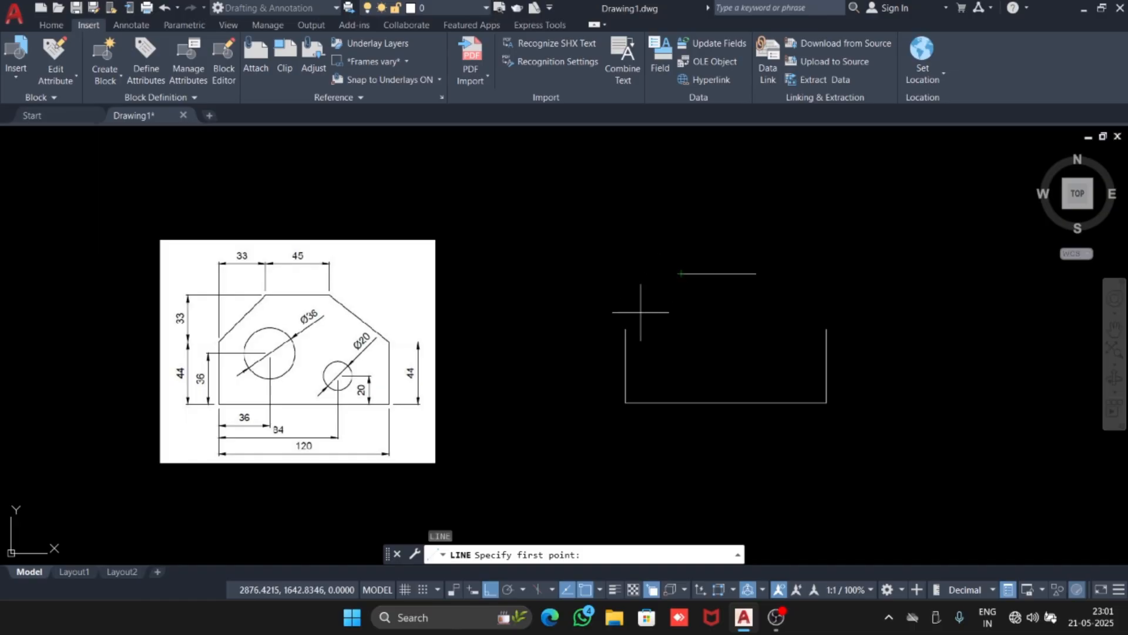
{"action": "left_click", "coordinate": [625, 329]}
{"action": "left_click", "coordinate": [681, 273]}
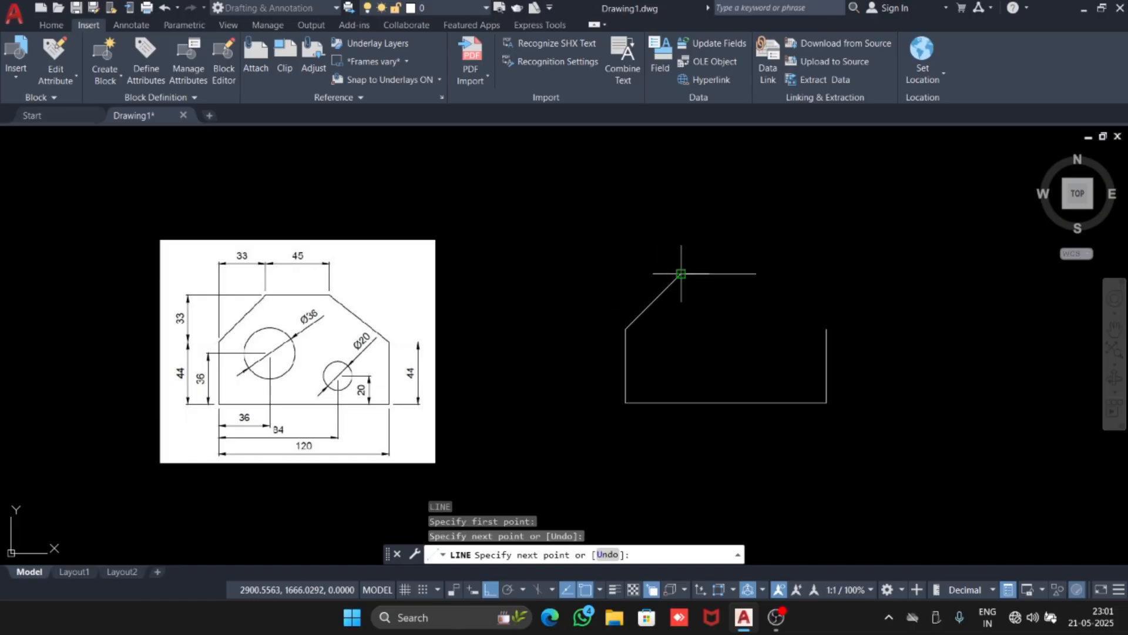
{"action": "key", "text": "Escape"}
- Draw a sloped line from the right end of the upper horizontal line to the top of the right vertical line
{"action": "key", "text": "Return"}
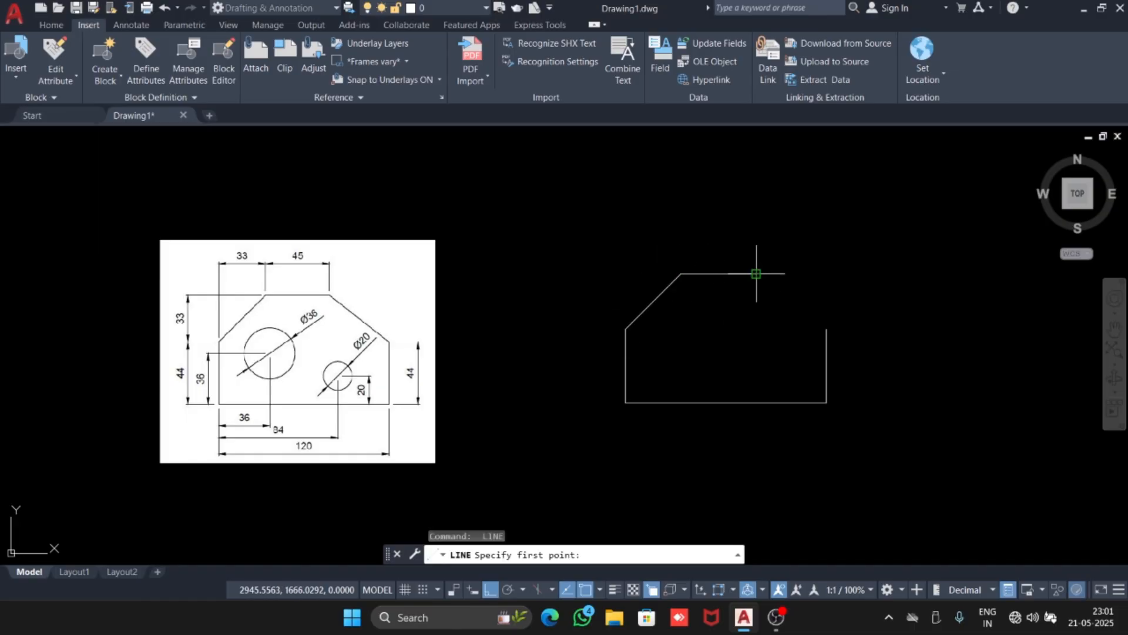
{"action": "left_click", "coordinate": [757, 274]}
{"action": "left_click", "coordinate": [827, 328]}
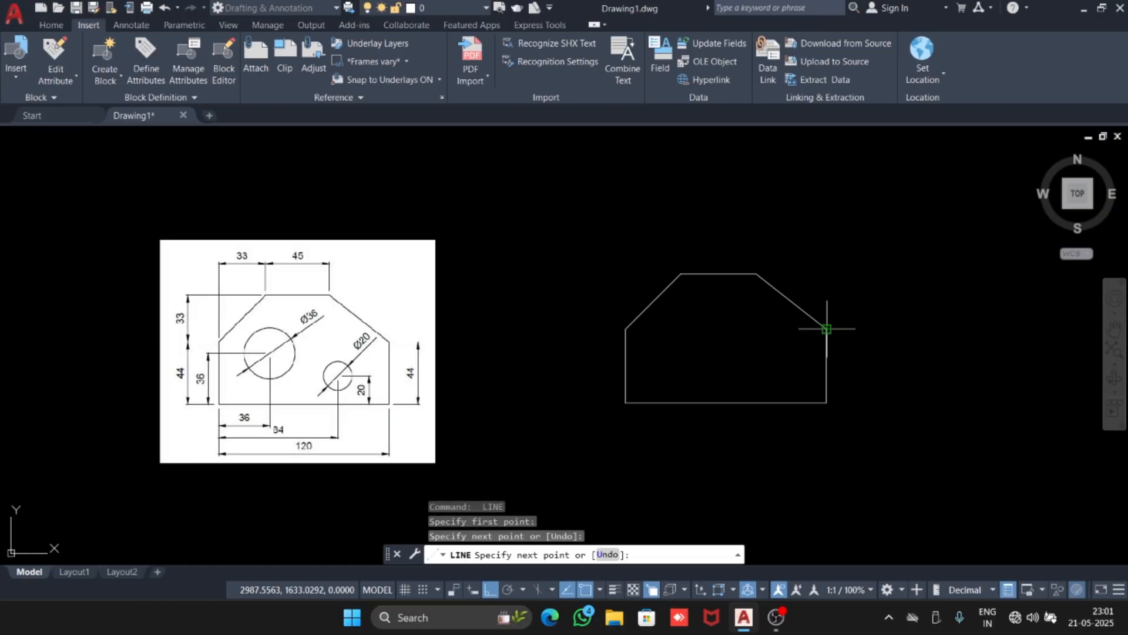
{"action": "key", "text": "Escape"}
{"action": "middle_click_drag", "start_coordinate": [609, 327], "coordinate": [695, 283]}
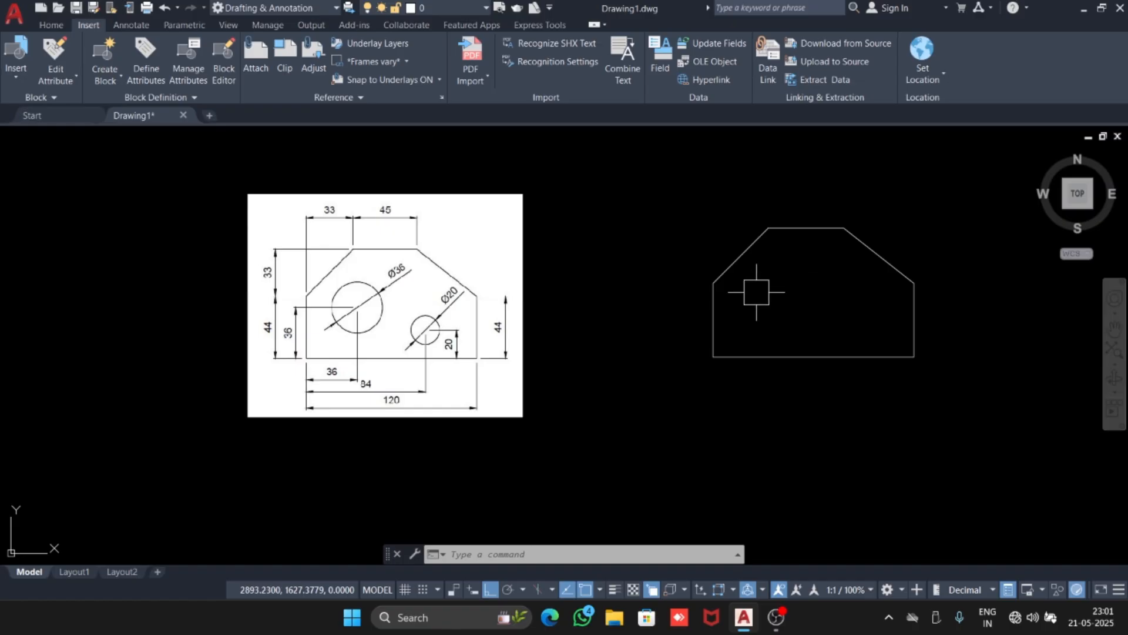
{"action": "scroll", "coordinate": [321, 353], "scroll_direction": "up", "scroll_amount": 2}
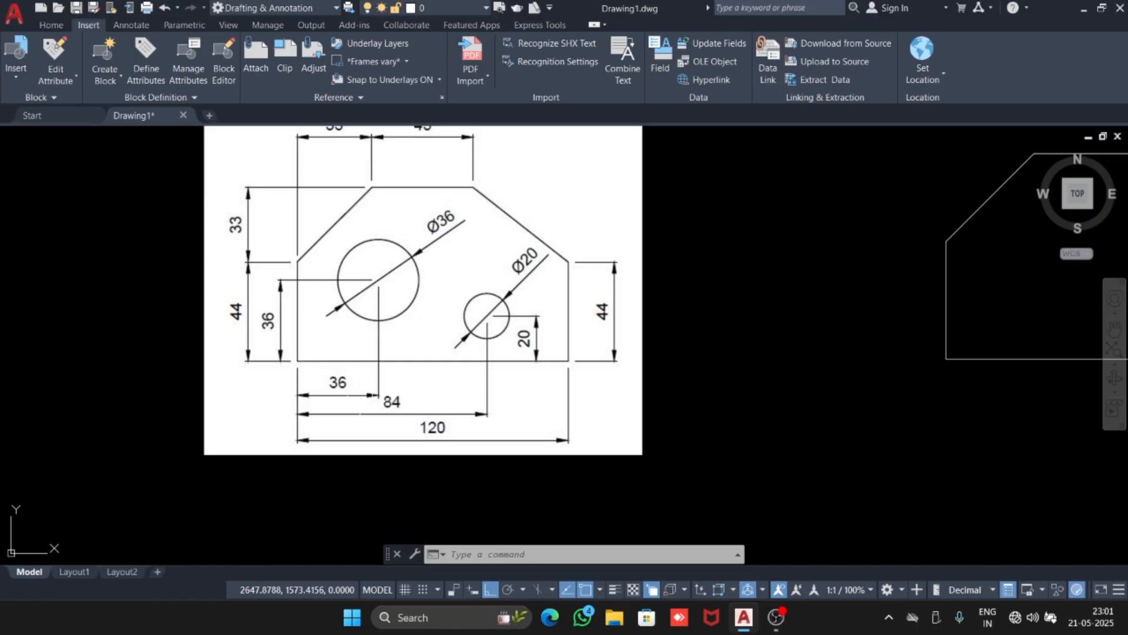
{"action": "scroll", "coordinate": [402, 395], "scroll_direction": "down", "scroll_amount": 1}
{"action": "middle_click_drag", "start_coordinate": [555, 372], "coordinate": [462, 373]}
{"action": "scroll", "coordinate": [462, 373], "scroll_direction": "up", "scroll_amount": 1}
{"action": "type", "text": "p"}
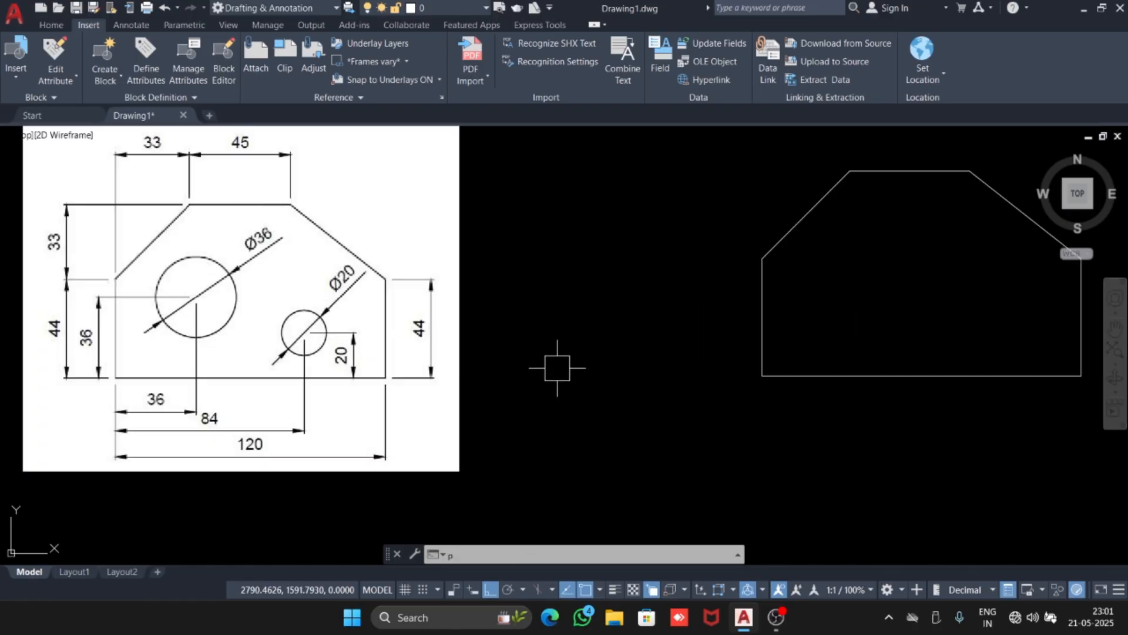
{"action": "type", "text": "l"}
{"action": "key", "text": "Return"}
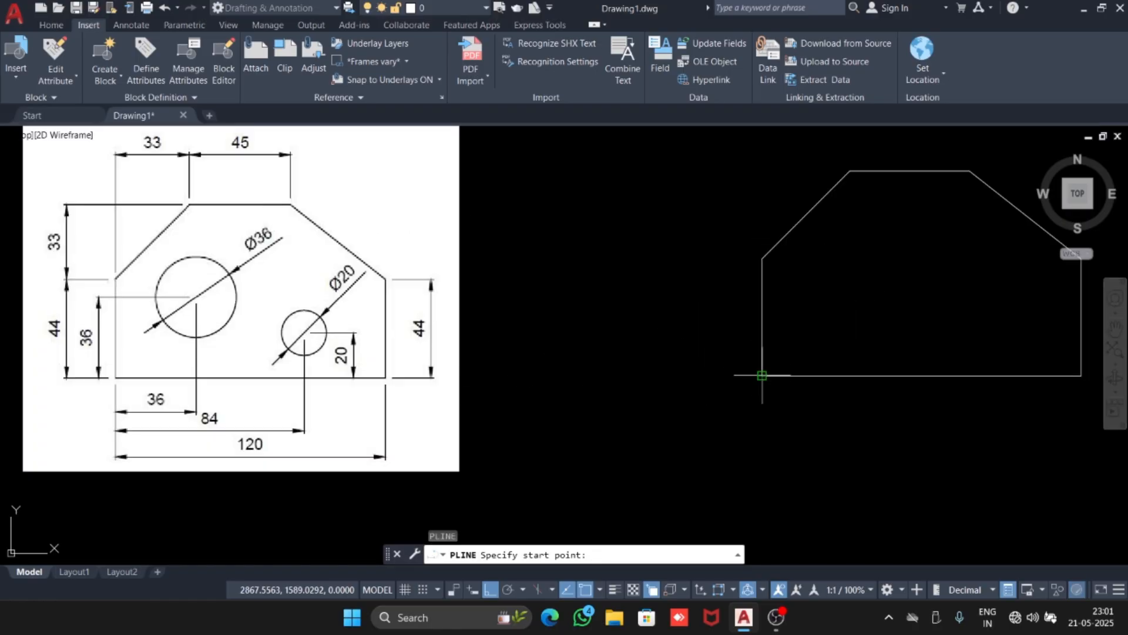
{"action": "left_click", "coordinate": [762, 376]}
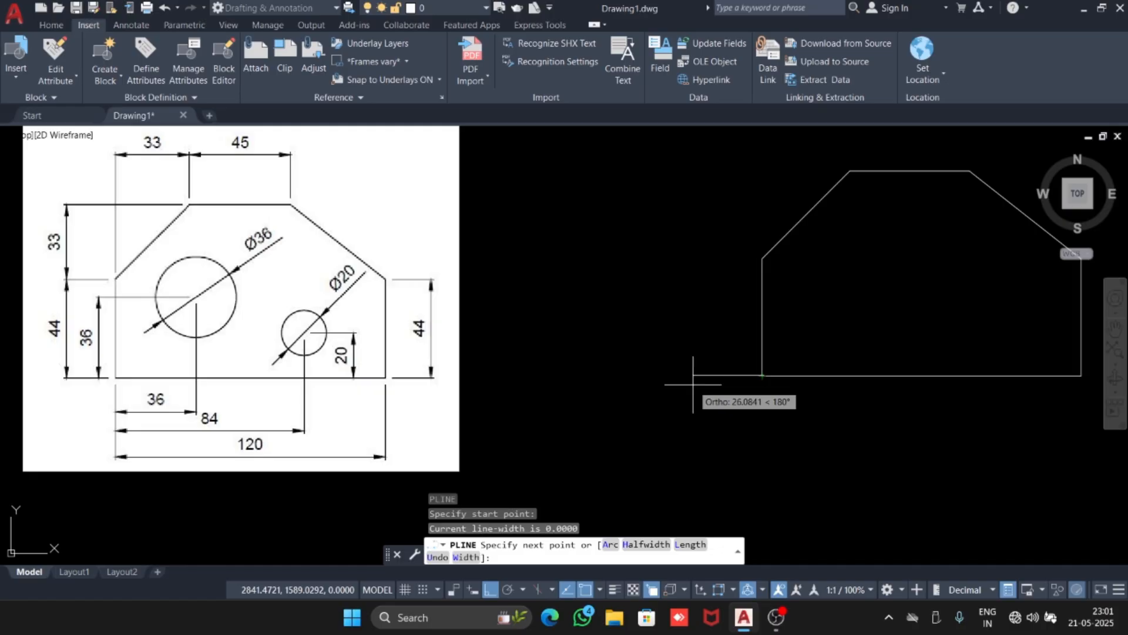
{"action": "key", "text": "Escape"}
- Draw construction lines from the plate's lower-left corner about 11 units left, 36 units up and about 62 units right across the plate
{"action": "scroll", "coordinate": [782, 385], "scroll_direction": "up", "scroll_amount": 3}
{"action": "type", "text": "l"}
{"action": "key", "text": "Return"}
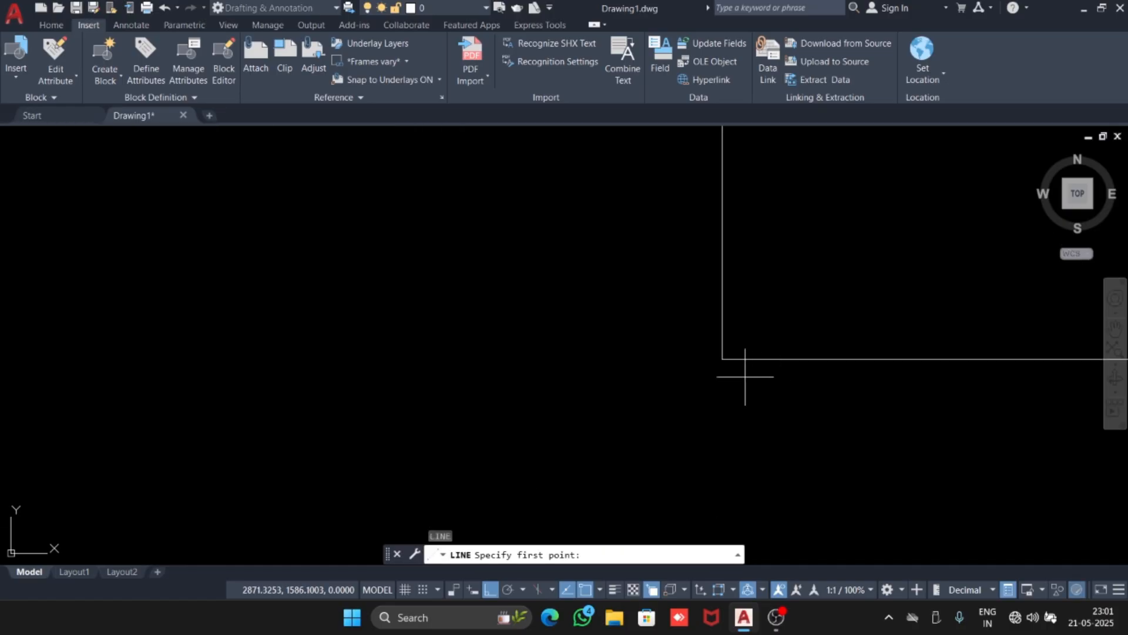
{"action": "left_click", "coordinate": [722, 359]}
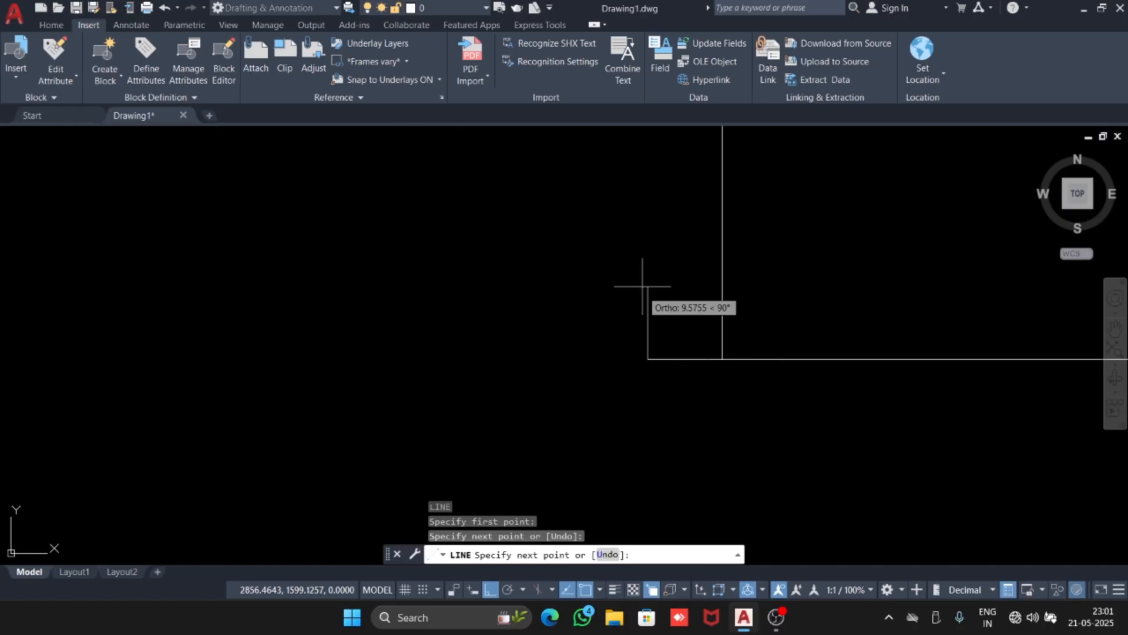
{"action": "scroll", "coordinate": [647, 288], "scroll_direction": "down", "scroll_amount": 4}
{"action": "left_click", "coordinate": [668, 383]}
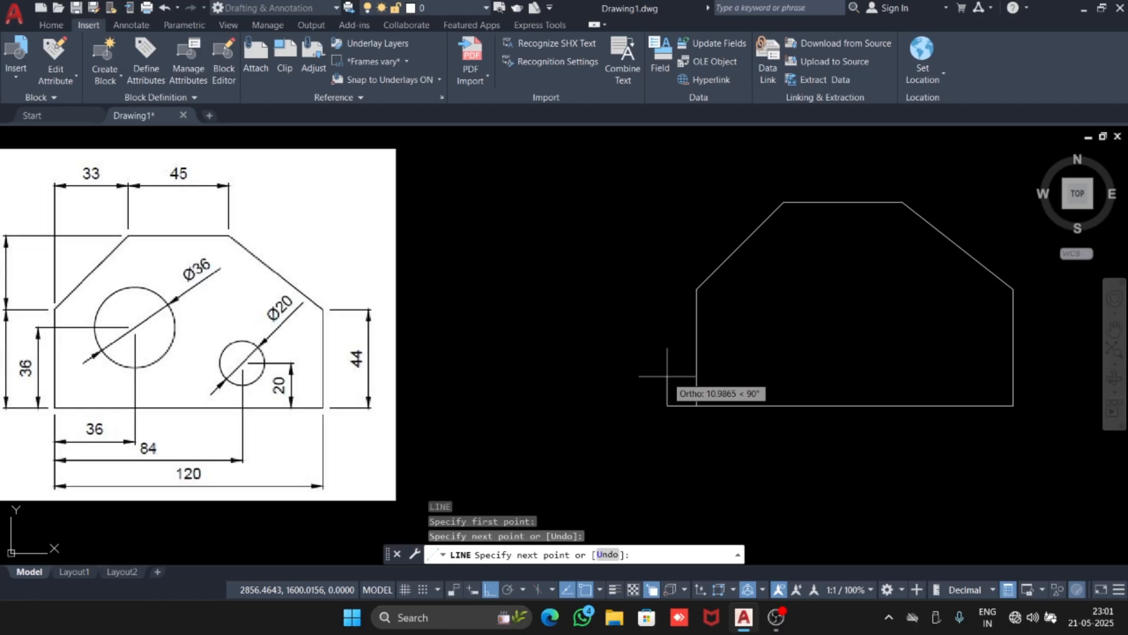
{"action": "key", "text": "Return"}
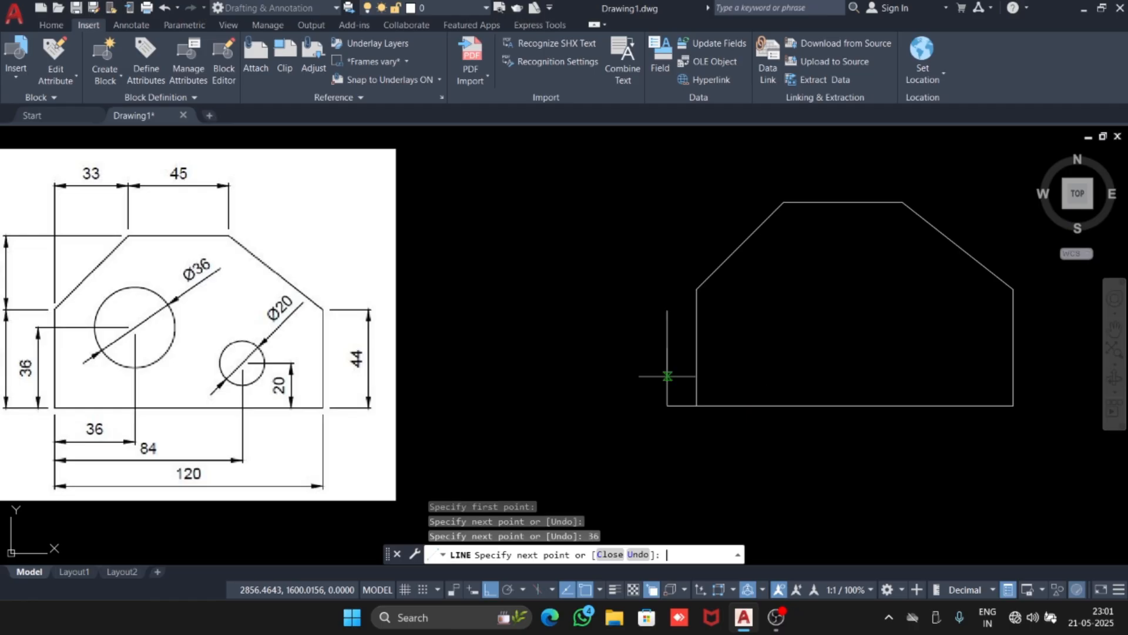
{"action": "left_click", "coordinate": [832, 310]}
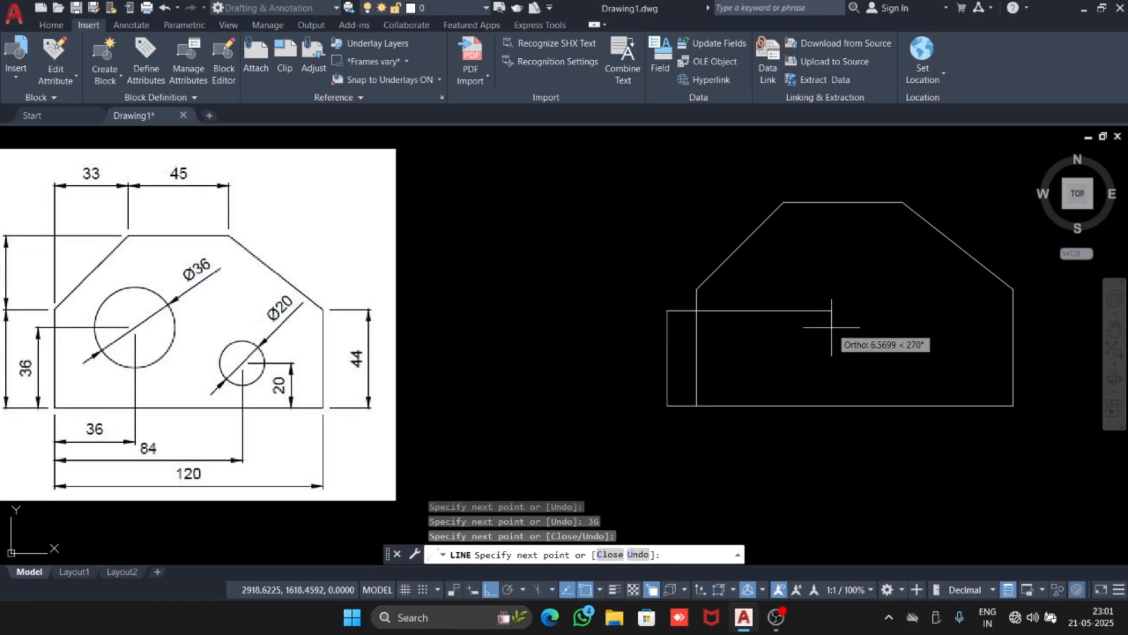
{"action": "key", "text": "Escape"}
- Draw a construction polyline from the plate's lower-left corner about 14 units down, 36 units right and up past the horizontal construction line
{"action": "scroll", "coordinate": [429, 352], "scroll_direction": "down", "scroll_amount": 3}
{"action": "scroll", "coordinate": [194, 353], "scroll_direction": "up", "scroll_amount": 4}
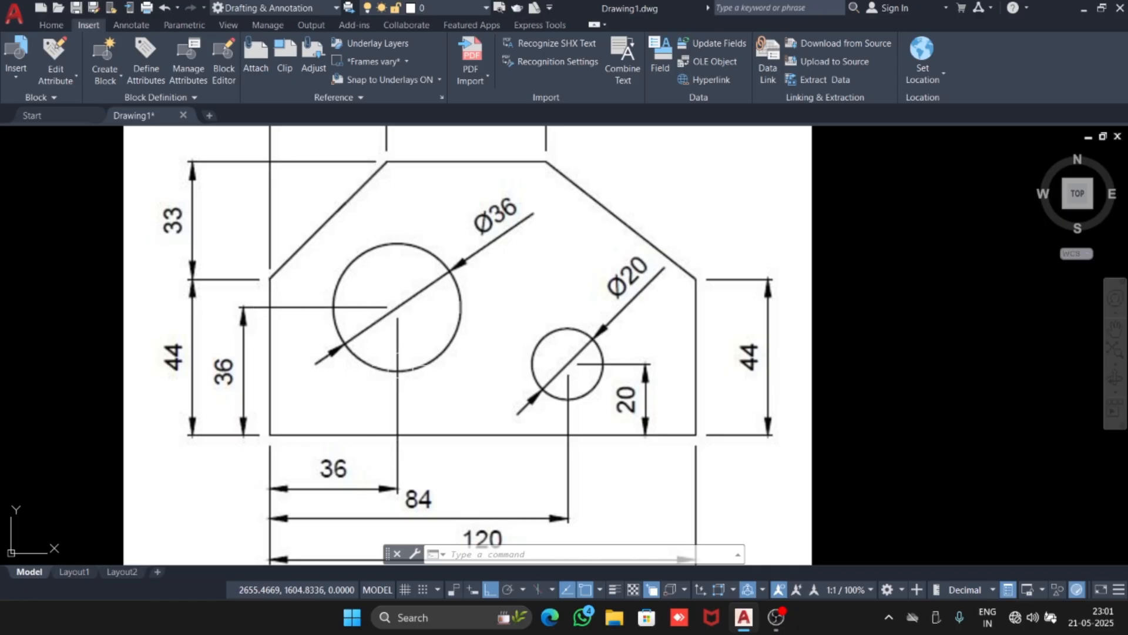
{"action": "scroll", "coordinate": [400, 365], "scroll_direction": "down", "scroll_amount": 2}
{"action": "middle_click_drag", "start_coordinate": [399, 364], "coordinate": [221, 309]}
{"action": "middle_click_drag", "start_coordinate": [620, 362], "coordinate": [453, 366]}
{"action": "scroll", "coordinate": [578, 332], "scroll_direction": "up", "scroll_amount": 2}
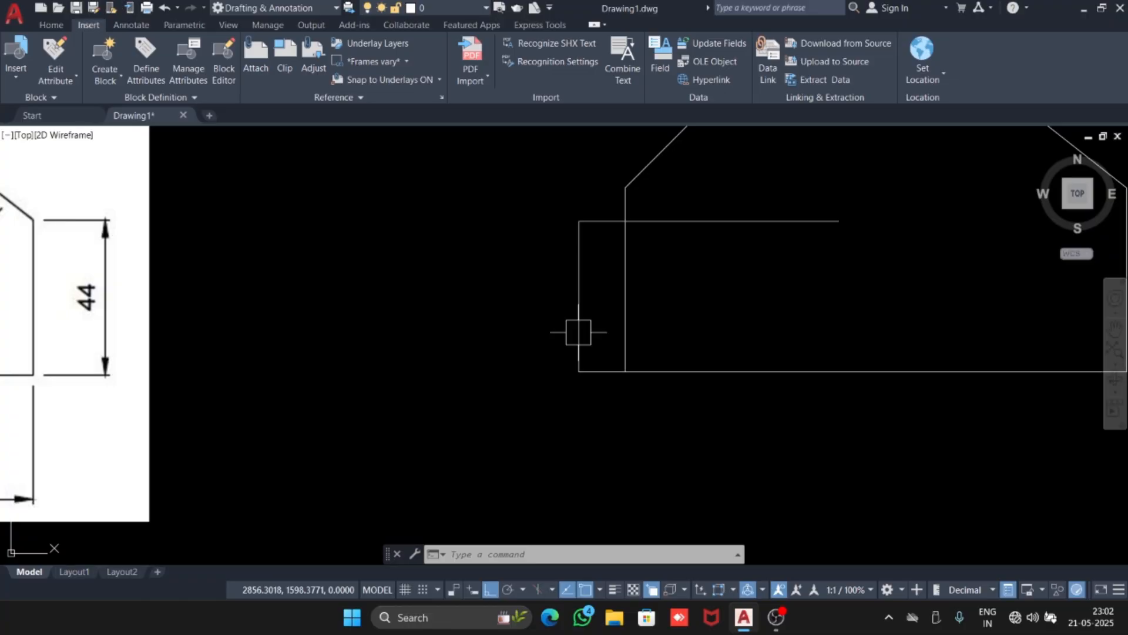
{"action": "type", "text": "pl"}
{"action": "key", "text": "Return"}
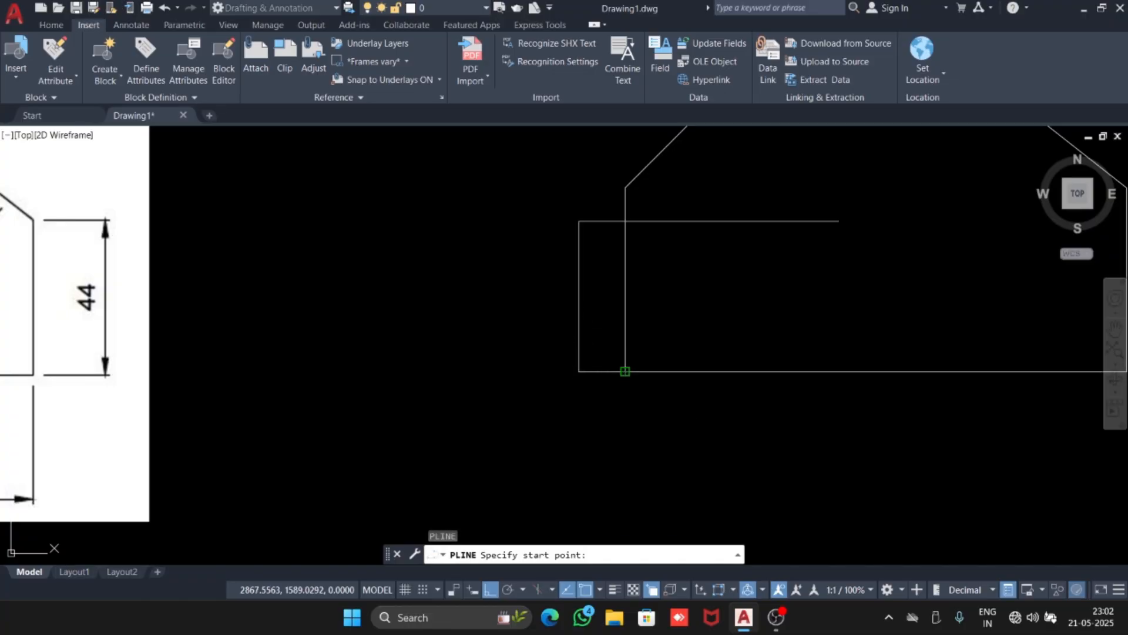
{"action": "left_click", "coordinate": [625, 371]}
{"action": "left_click", "coordinate": [625, 432]}
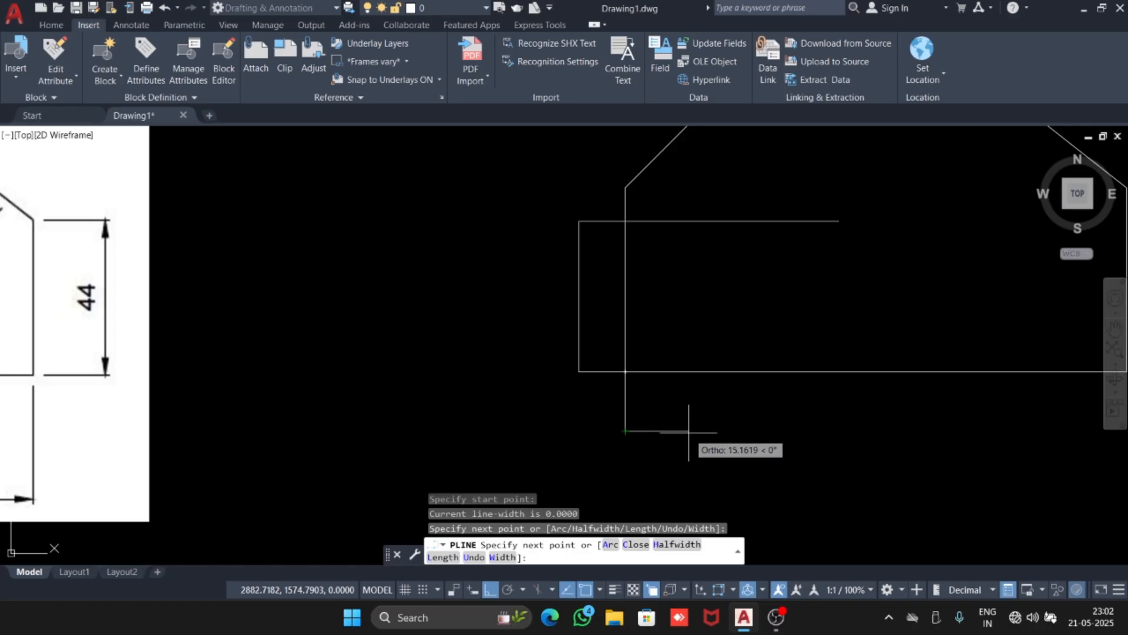
{"action": "type", "text": "36"}
{"action": "key", "text": "Return"}
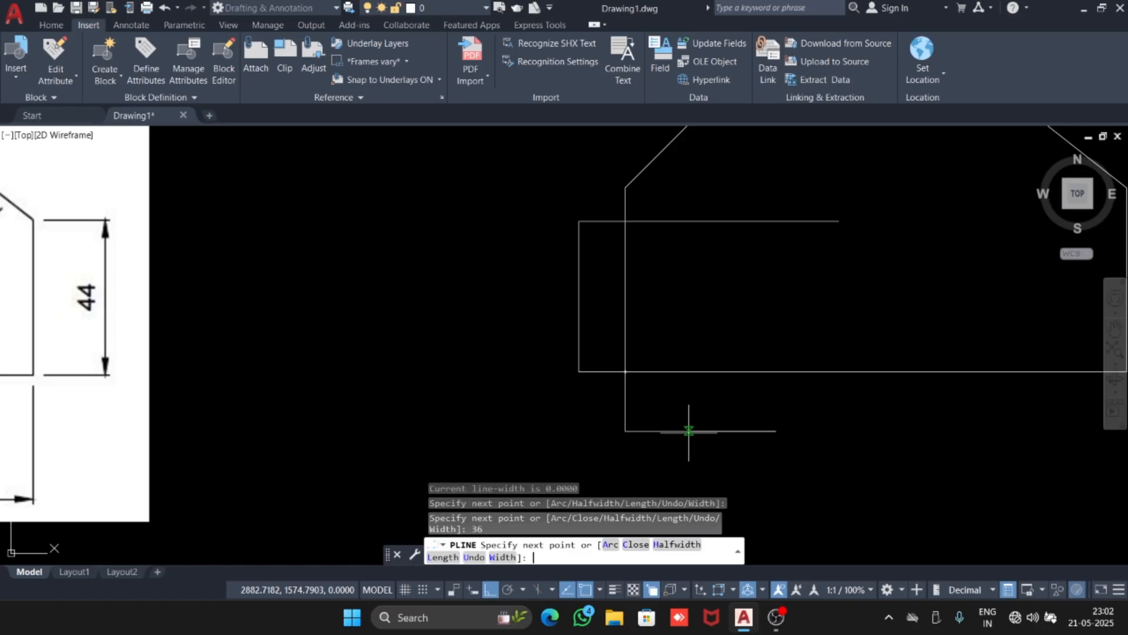
{"action": "left_click", "coordinate": [700, 169]}
{"action": "key", "text": "Escape"}
- Draw a circle of diameter 36 centred on the intersection of the horizontal and vertical construction lines
{"action": "scroll", "coordinate": [720, 253], "scroll_direction": "down", "scroll_amount": 1}
{"action": "middle_click_drag", "start_coordinate": [662, 282], "coordinate": [563, 293]}
{"action": "scroll", "coordinate": [680, 270], "scroll_direction": "down", "scroll_amount": 1}
{"action": "scroll", "coordinate": [258, 266], "scroll_direction": "up", "scroll_amount": 2}
{"action": "middle_click_drag", "start_coordinate": [258, 266], "coordinate": [398, 261]}
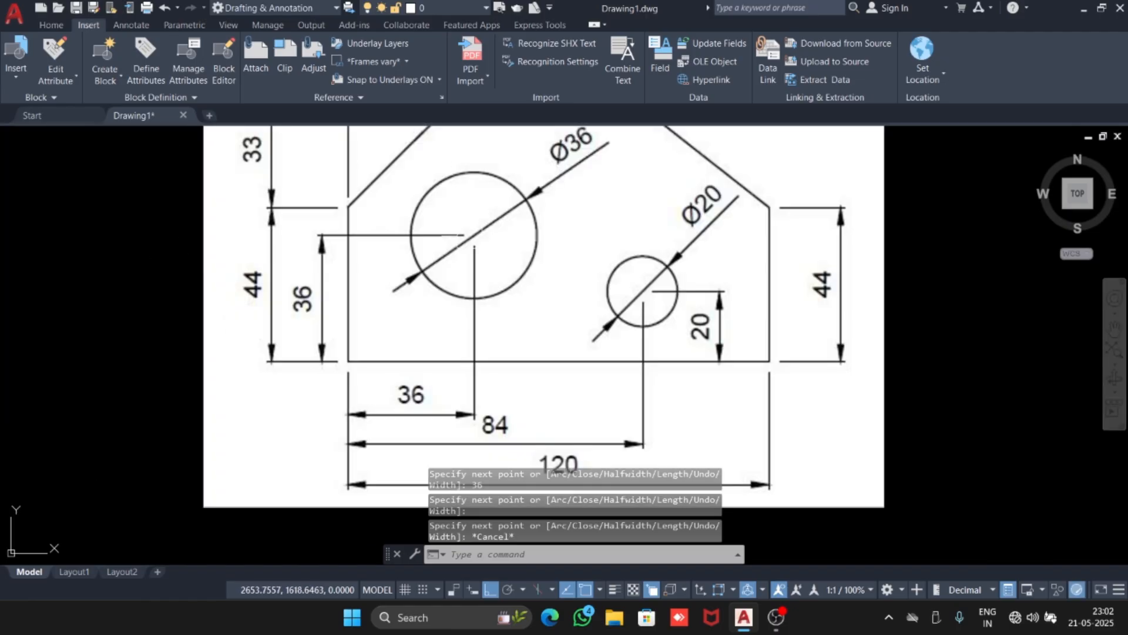
{"action": "middle_click_drag", "start_coordinate": [600, 162], "coordinate": [564, 239]}
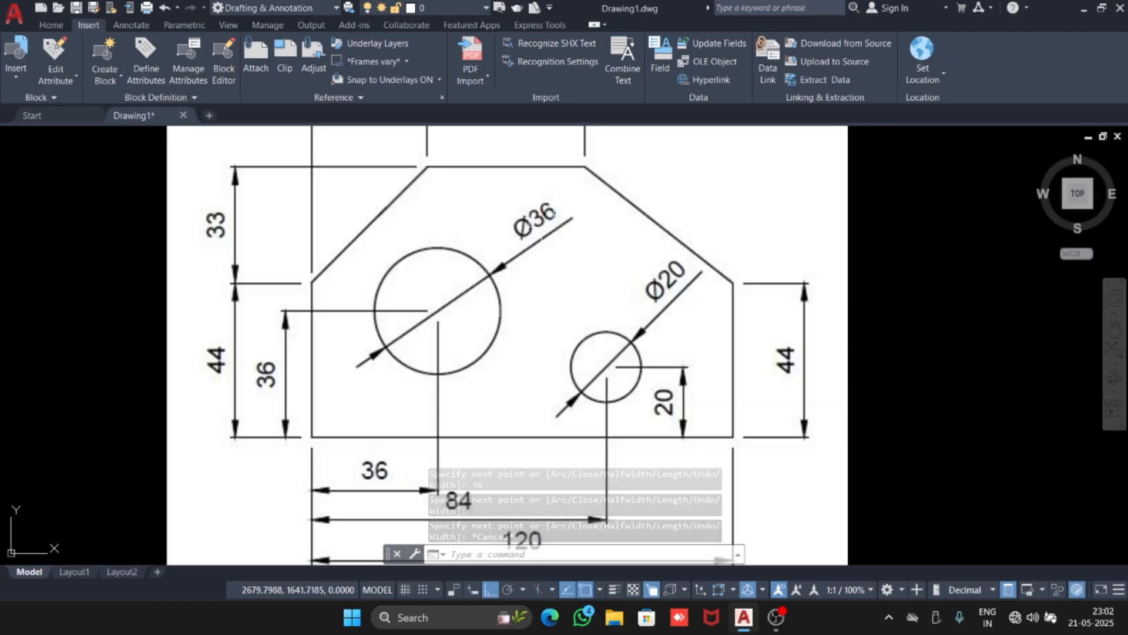
{"action": "left_click", "coordinate": [51, 25]}
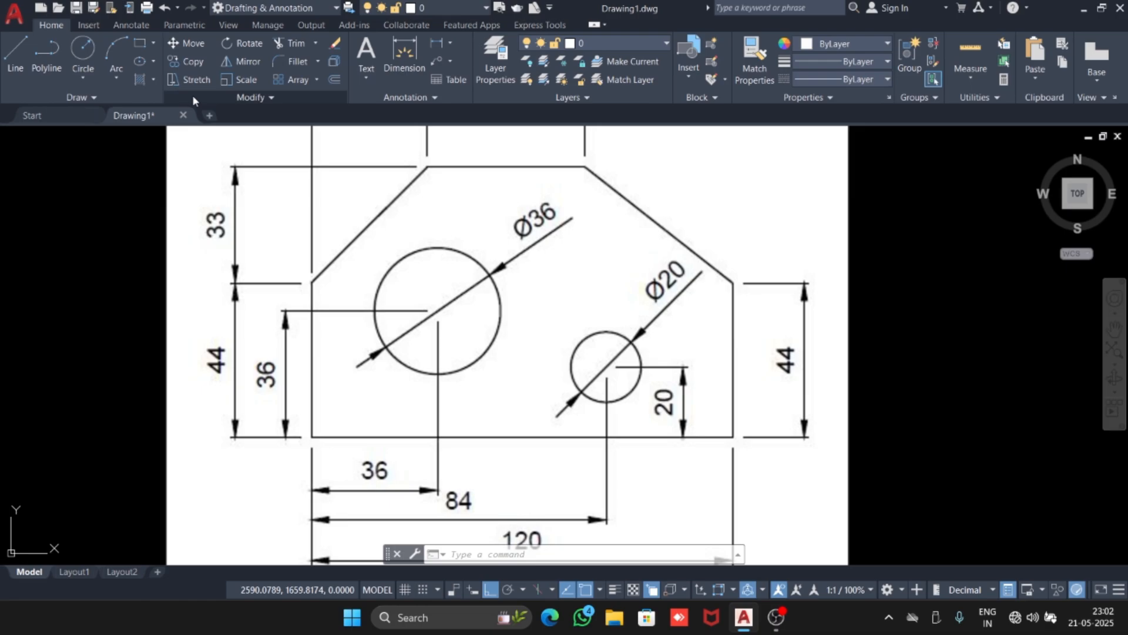
{"action": "left_click", "coordinate": [94, 84]}
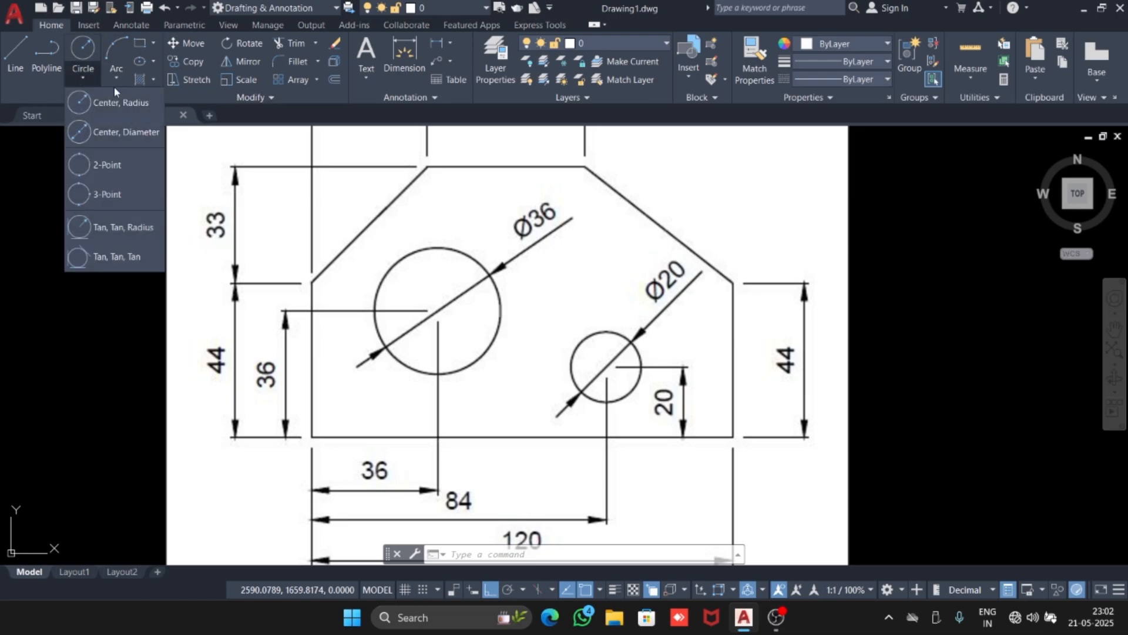
{"action": "left_click", "coordinate": [140, 141]}
{"action": "scroll", "coordinate": [115, 267], "scroll_direction": "down", "scroll_amount": 4}
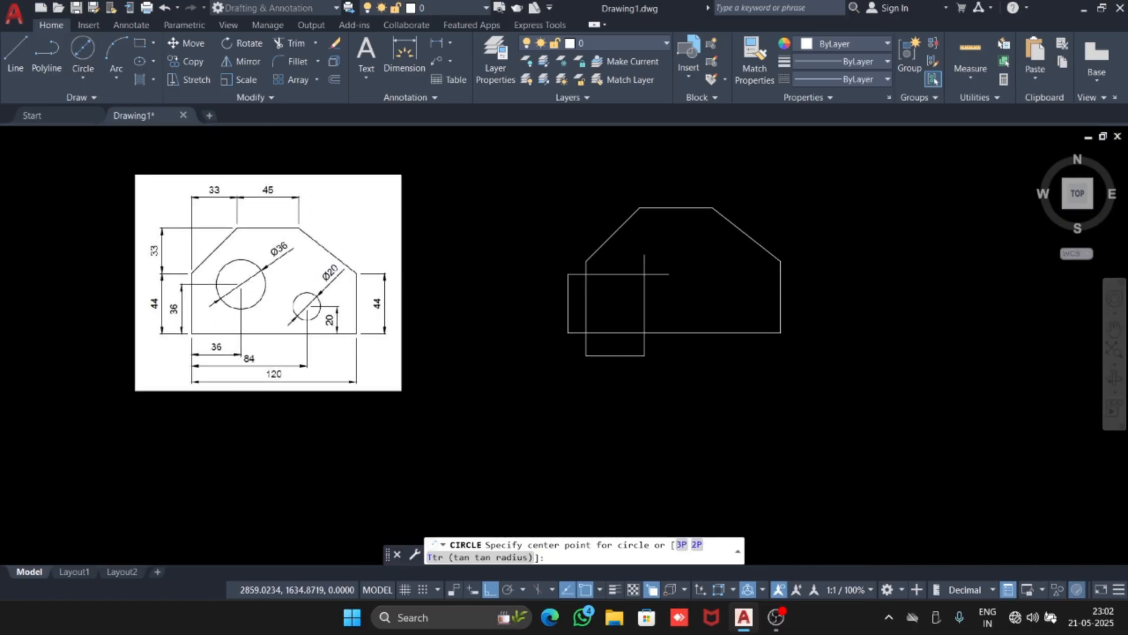
{"action": "scroll", "coordinate": [679, 283], "scroll_direction": "up", "scroll_amount": 6}
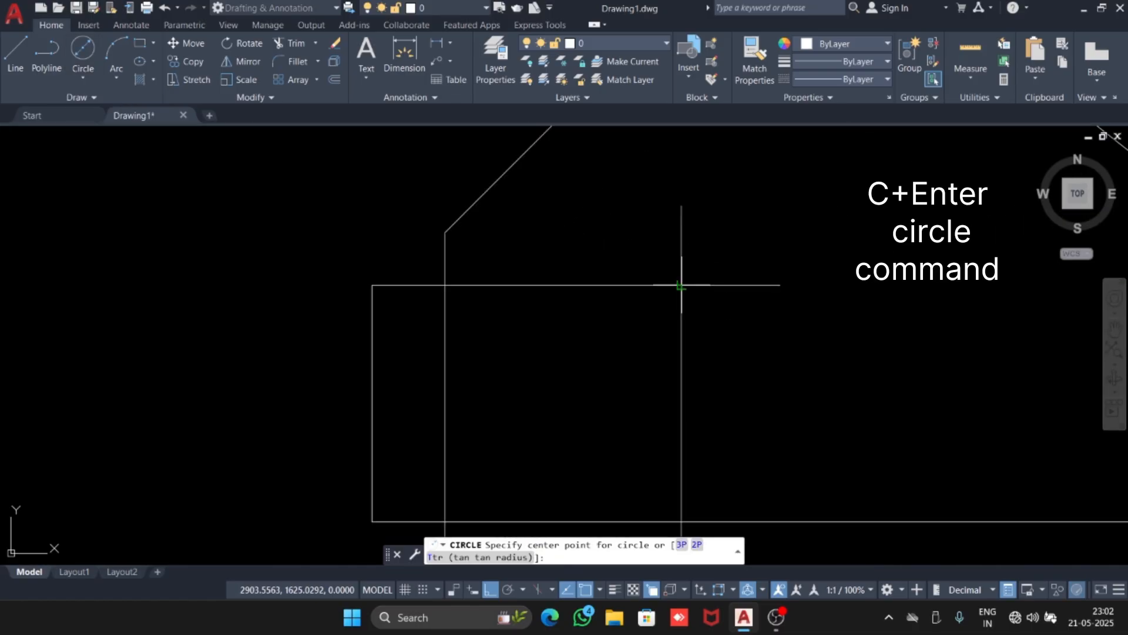
{"action": "left_click", "coordinate": [681, 285]}
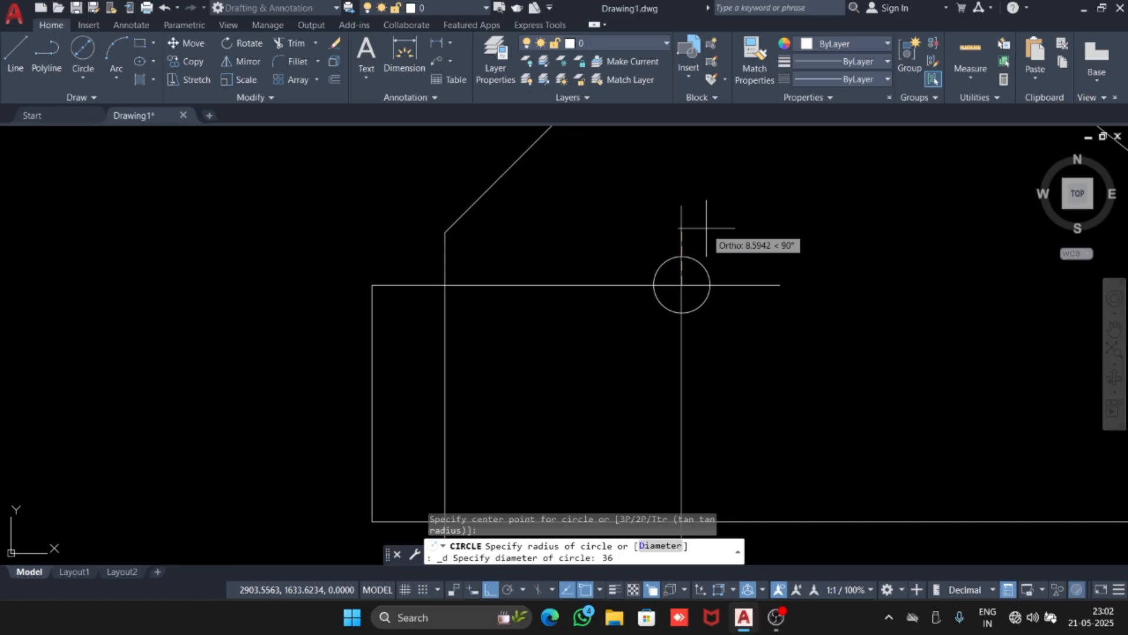
{"action": "key", "text": "Return"}
{"action": "key", "text": "Escape"}
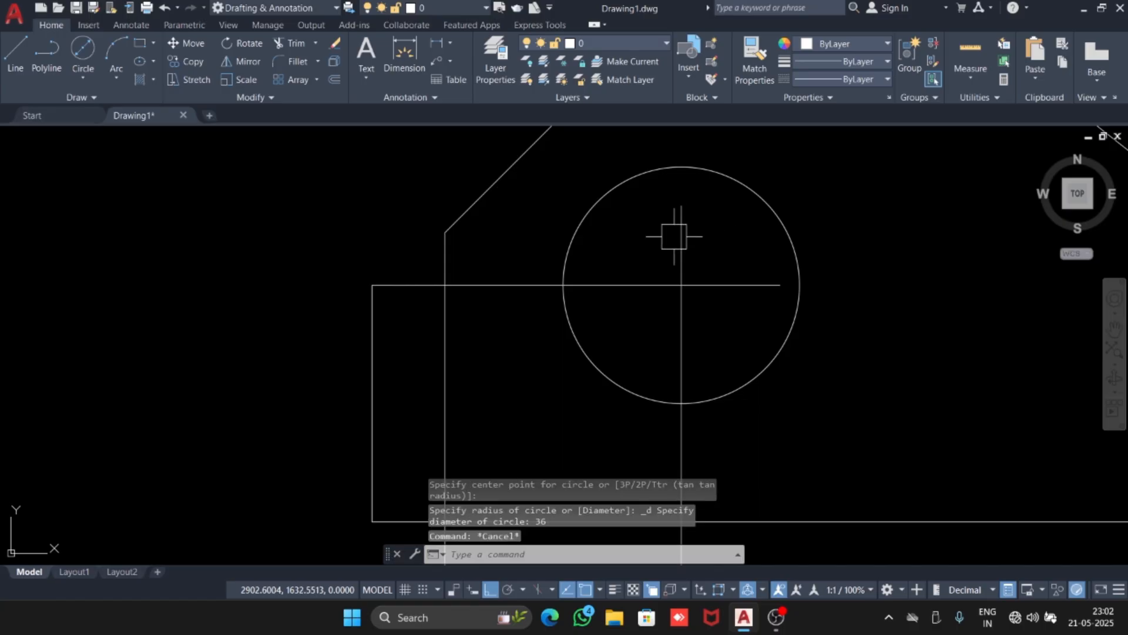
- Delete the construction polyline that runs below the base line and up through the circle's centre
{"action": "scroll", "coordinate": [631, 206], "scroll_direction": "down", "scroll_amount": 3}
{"action": "scroll", "coordinate": [580, 377], "scroll_direction": "up", "scroll_amount": 4}
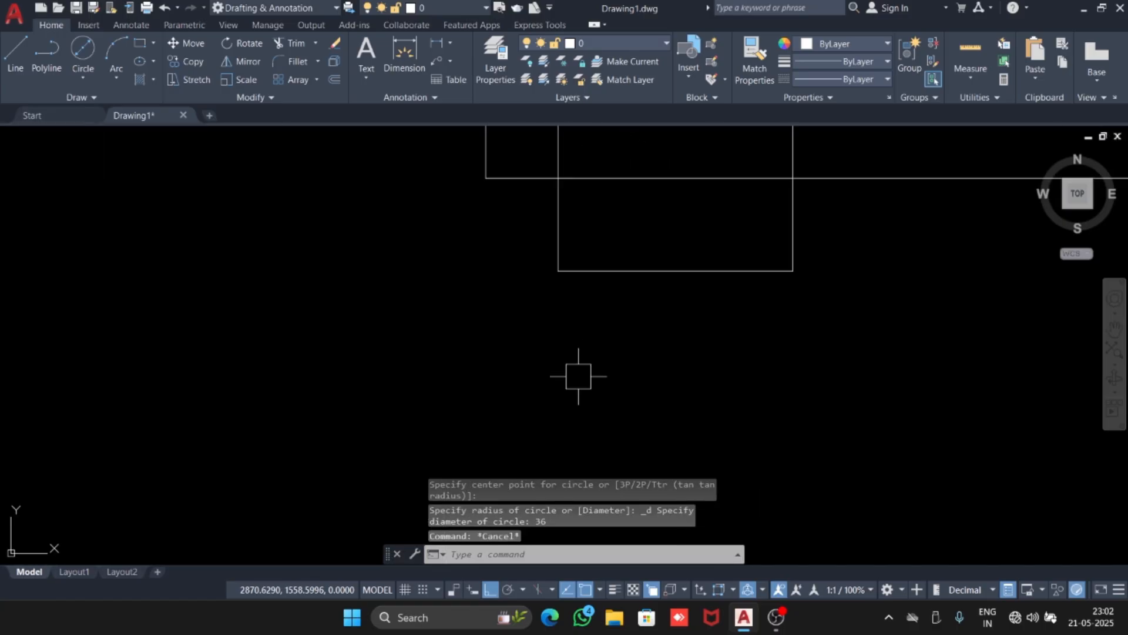
{"action": "left_click", "coordinate": [694, 350]}
{"action": "left_click", "coordinate": [591, 259]}
{"action": "key", "text": "Delete"}
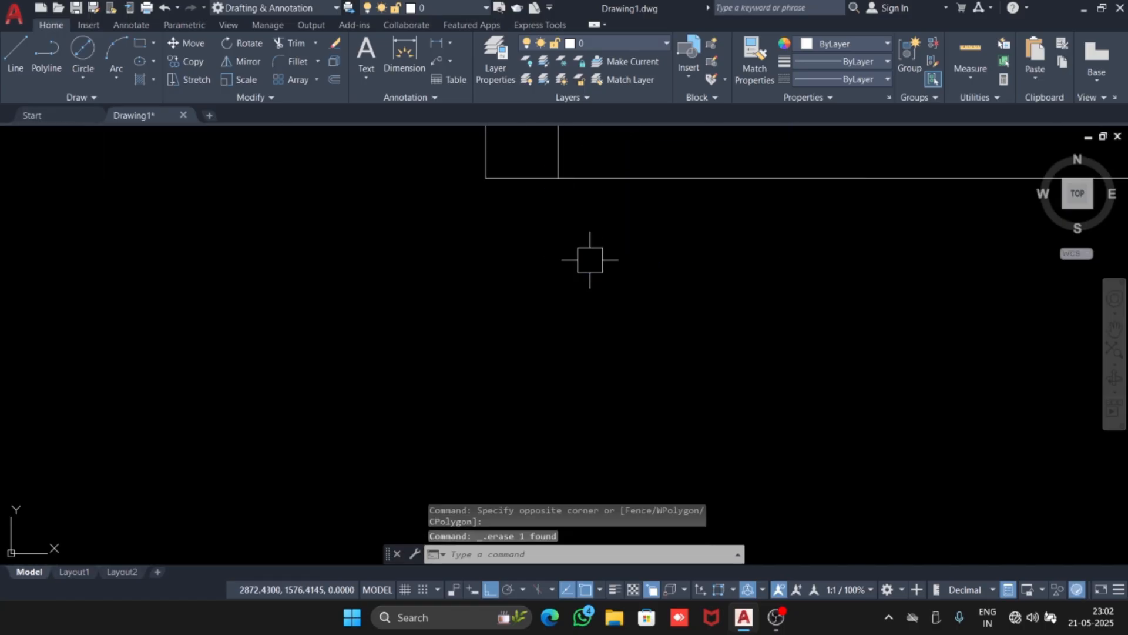
- Delete the vertical and horizontal construction lines around the Ø36 circle and the short base extension at the plate's lower-left corner
{"action": "scroll", "coordinate": [590, 260], "scroll_direction": "down", "scroll_amount": 4}
{"action": "scroll", "coordinate": [605, 328], "scroll_direction": "up", "scroll_amount": 4}
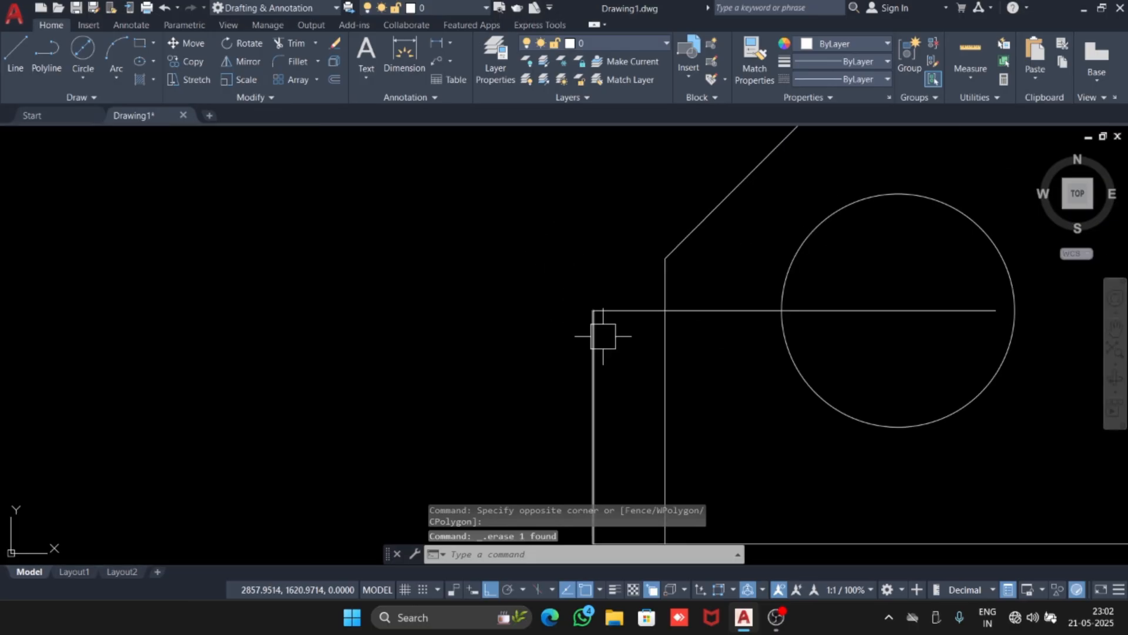
{"action": "left_click", "coordinate": [613, 341]}
{"action": "left_click", "coordinate": [544, 248]}
{"action": "key", "text": "Delete"}
{"action": "scroll", "coordinate": [537, 284], "scroll_direction": "down", "scroll_amount": 5}
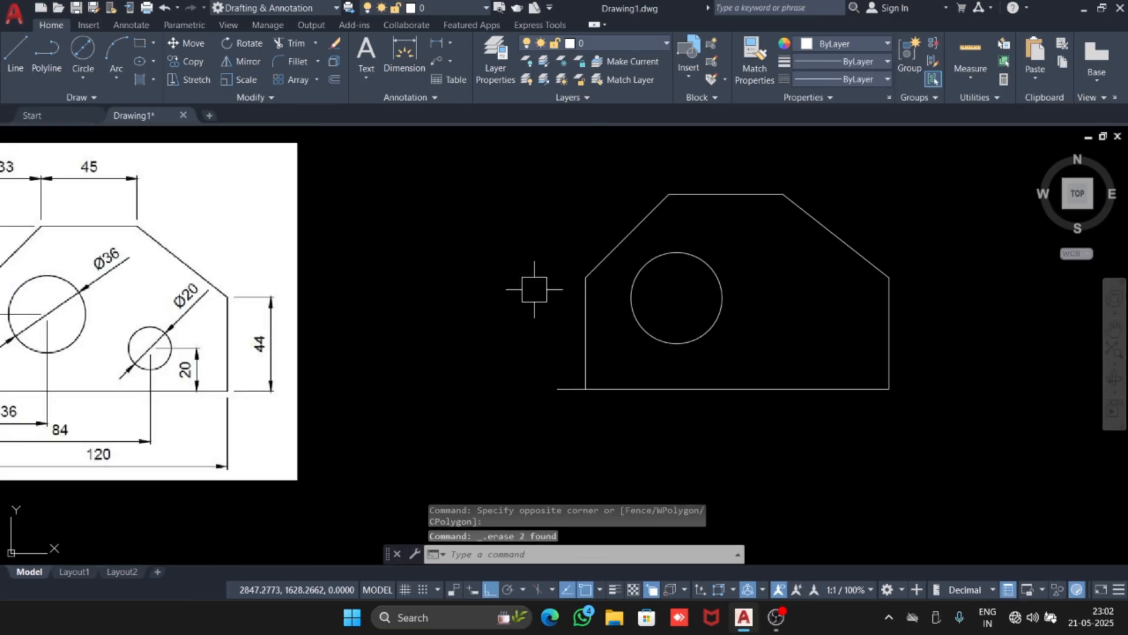
{"action": "scroll", "coordinate": [505, 341], "scroll_direction": "up", "scroll_amount": 2}
{"action": "left_click", "coordinate": [520, 327]}
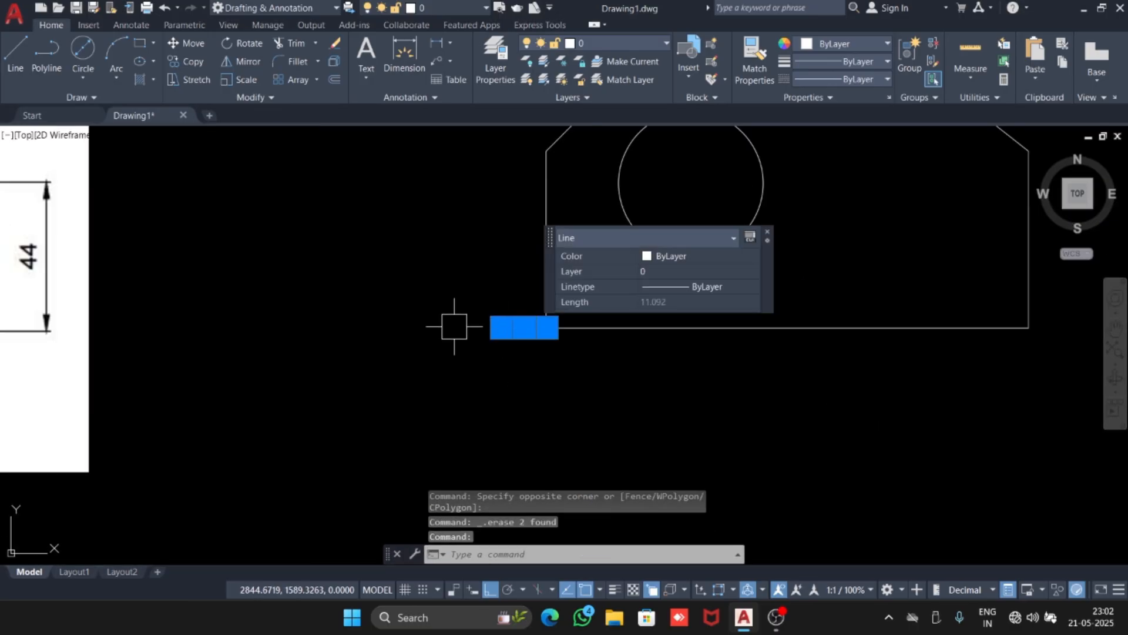
{"action": "key", "text": "Delete"}
{"action": "scroll", "coordinate": [456, 322], "scroll_direction": "down", "scroll_amount": 3}
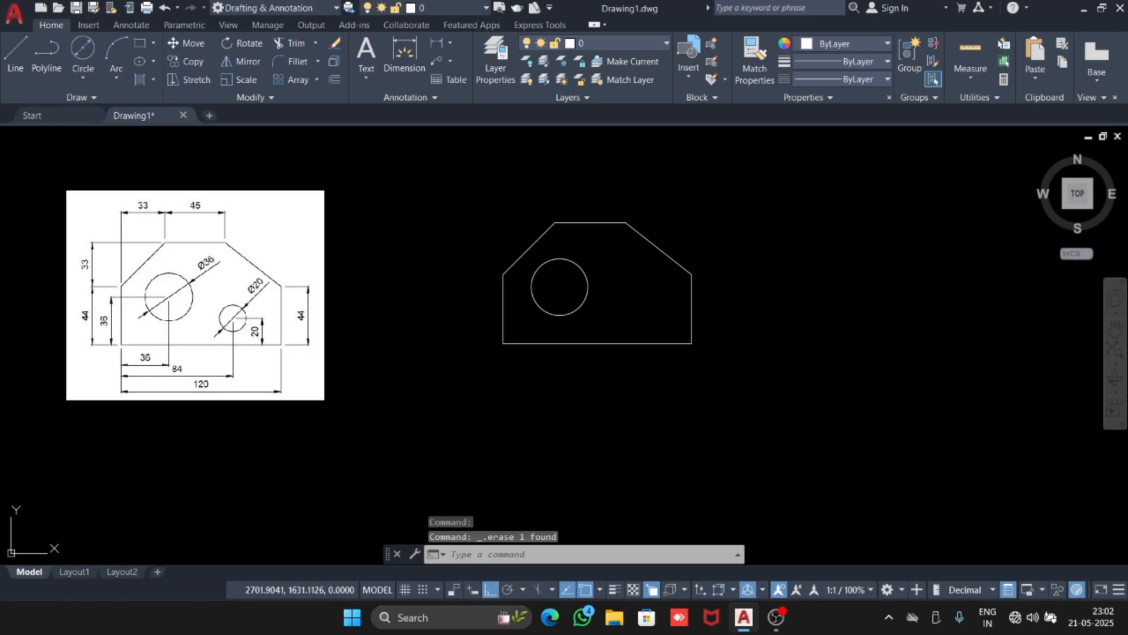
- Draw a construction polyline from the plate's lower-left corner about 23 units down, 84 units right and about 78 units up through the plate
{"action": "scroll", "coordinate": [234, 370], "scroll_direction": "up", "scroll_amount": 3}
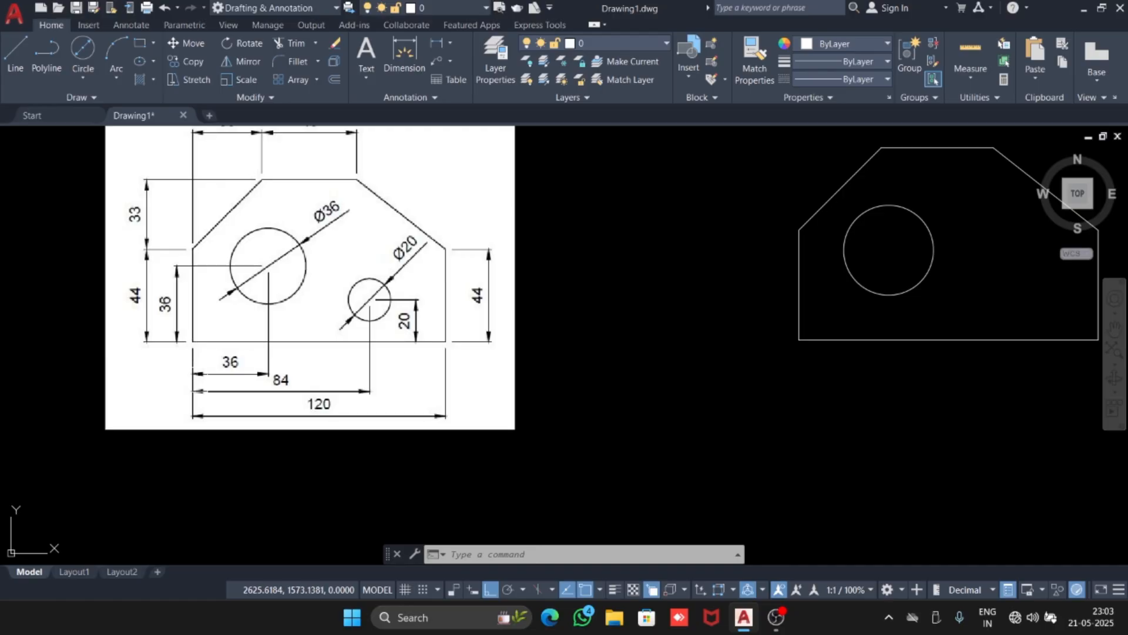
{"action": "scroll", "coordinate": [458, 322], "scroll_direction": "down", "scroll_amount": 2}
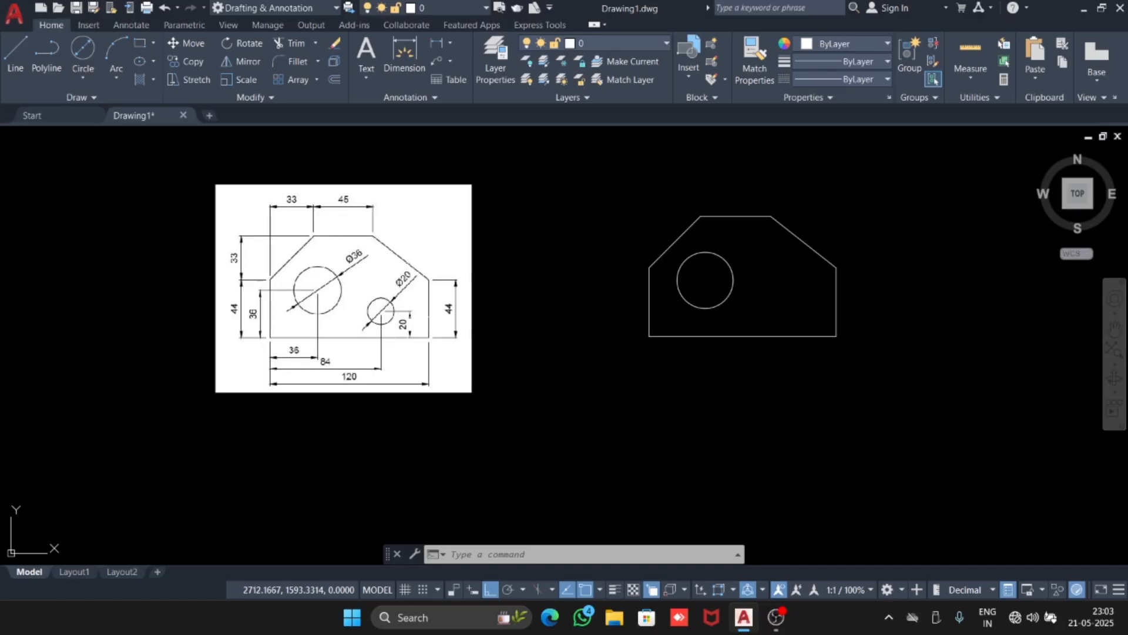
{"action": "scroll", "coordinate": [390, 312], "scroll_direction": "up", "scroll_amount": 6}
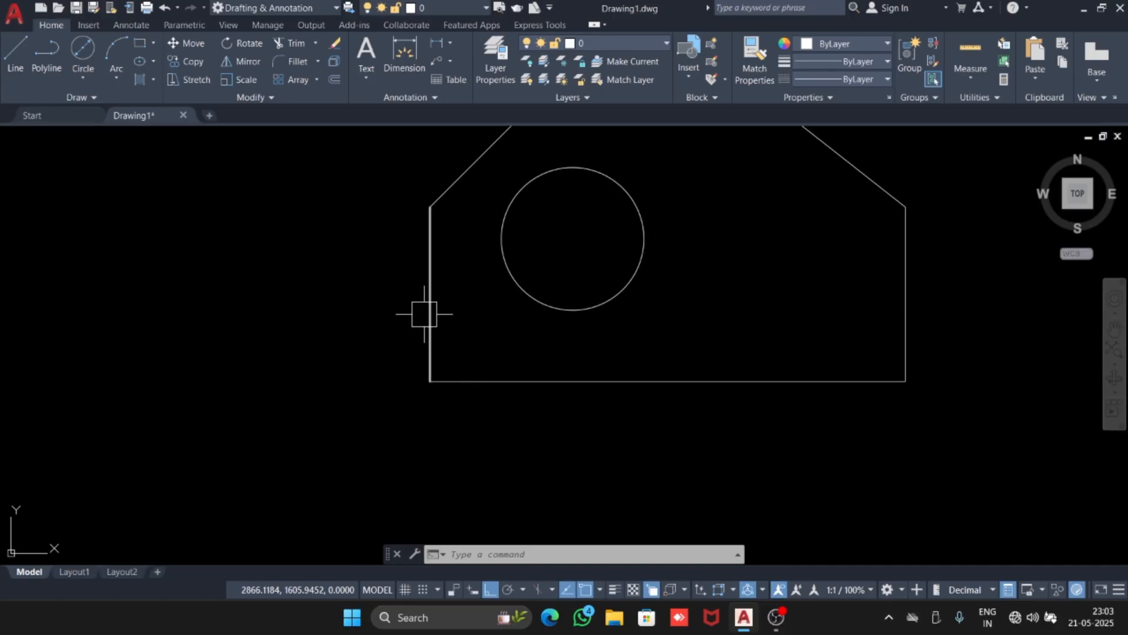
{"action": "type", "text": "pl"}
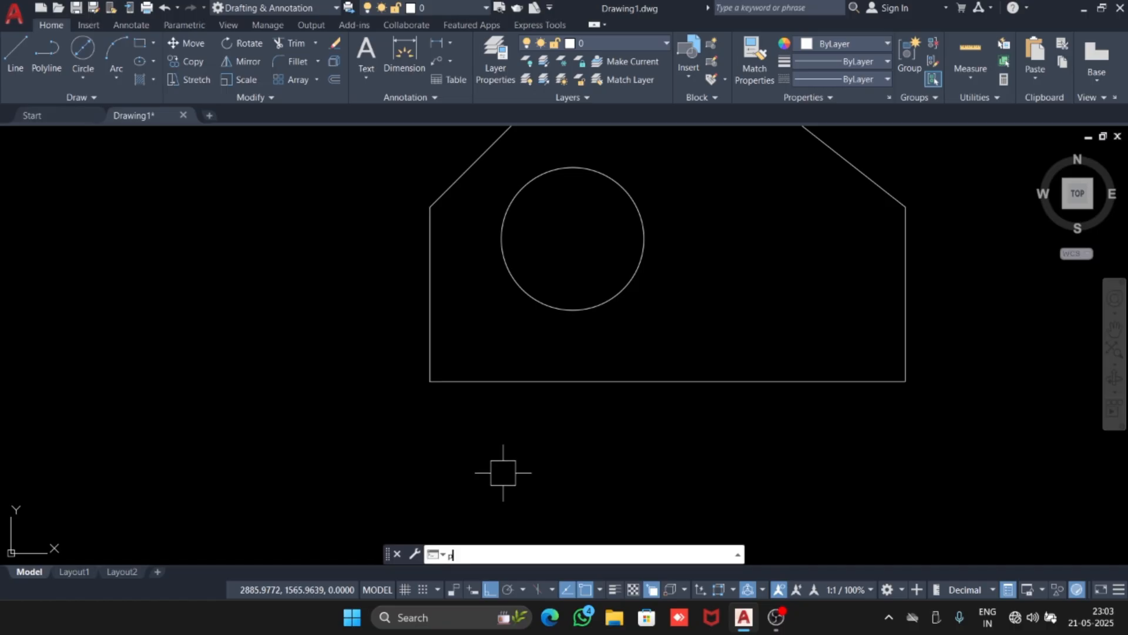
{"action": "key", "text": "Return"}
{"action": "left_click", "coordinate": [430, 381]}
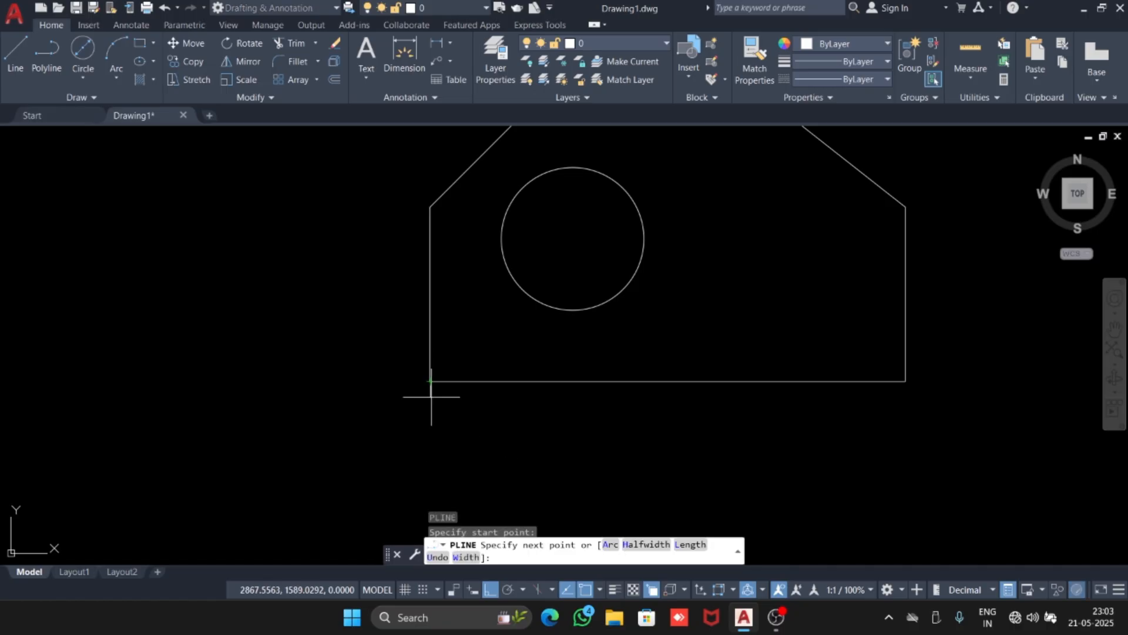
{"action": "left_click", "coordinate": [430, 473]}
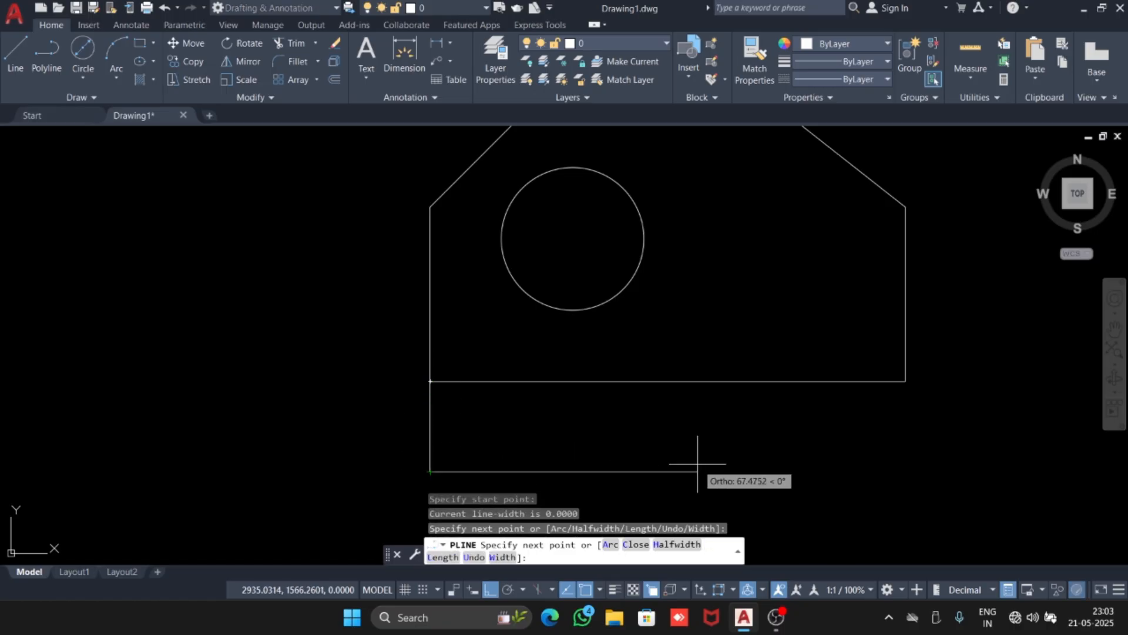
{"action": "type", "text": "84"}
{"action": "key", "text": "Return"}
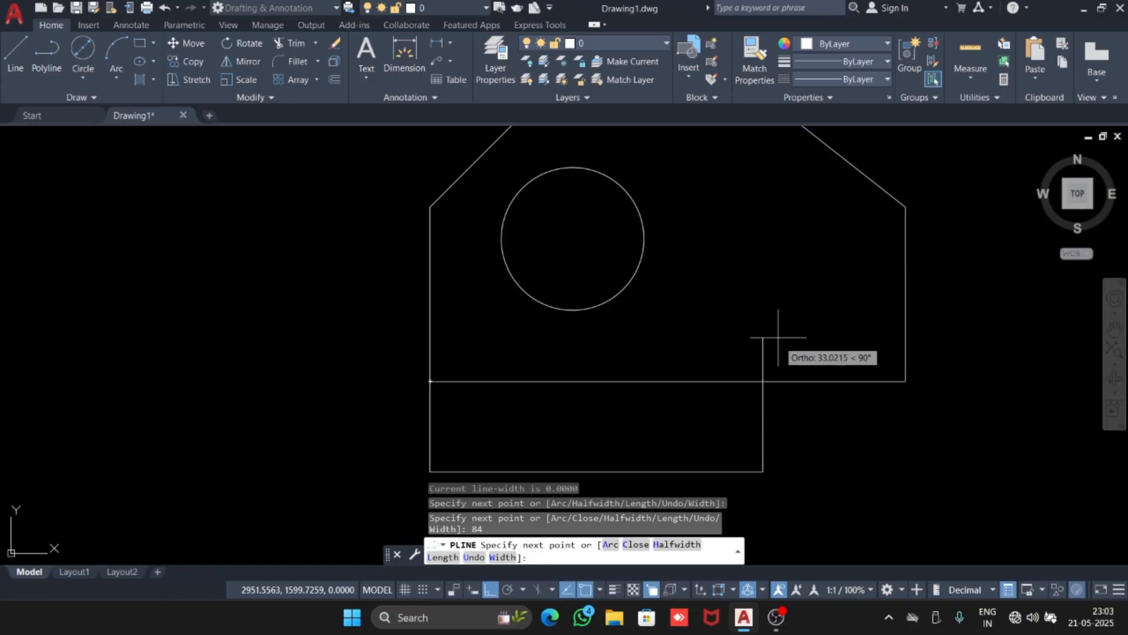
{"action": "left_click", "coordinate": [762, 161]}
{"action": "key", "text": "Escape"}
- Draw construction lines from the plate's lower-right corner about 8 units right, 20 units up and about 60 units left across the vertical construction line
{"action": "scroll", "coordinate": [823, 329], "scroll_direction": "down", "scroll_amount": 2}
{"action": "scroll", "coordinate": [734, 334], "scroll_direction": "up", "scroll_amount": 2}
{"action": "scroll", "coordinate": [592, 369], "scroll_direction": "down", "scroll_amount": 2}
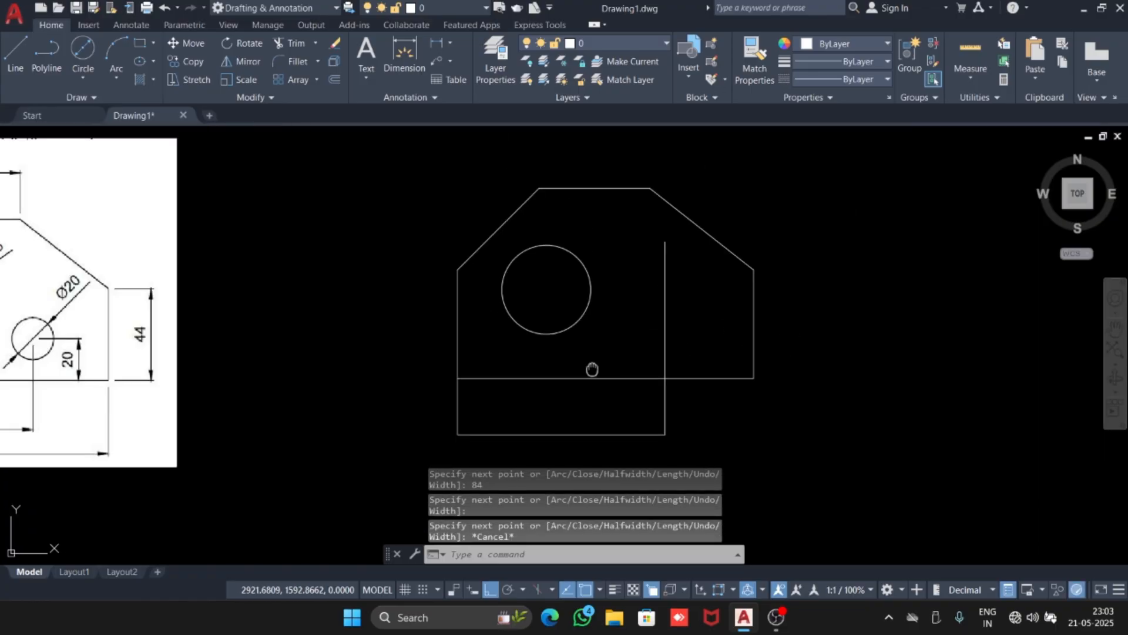
{"action": "middle_click_drag", "start_coordinate": [592, 369], "coordinate": [931, 315]}
{"action": "mouse_move", "coordinate": [401, 302]}
{"action": "middle_mouse_down"}
{"action": "mouse_move", "coordinate": [698, 299]}
{"action": "mouse_move", "coordinate": [658, 338]}
{"action": "mouse_move", "coordinate": [597, 351]}
{"action": "middle_mouse_up"}
{"action": "scroll", "coordinate": [698, 299], "scroll_direction": "up", "scroll_amount": 4}
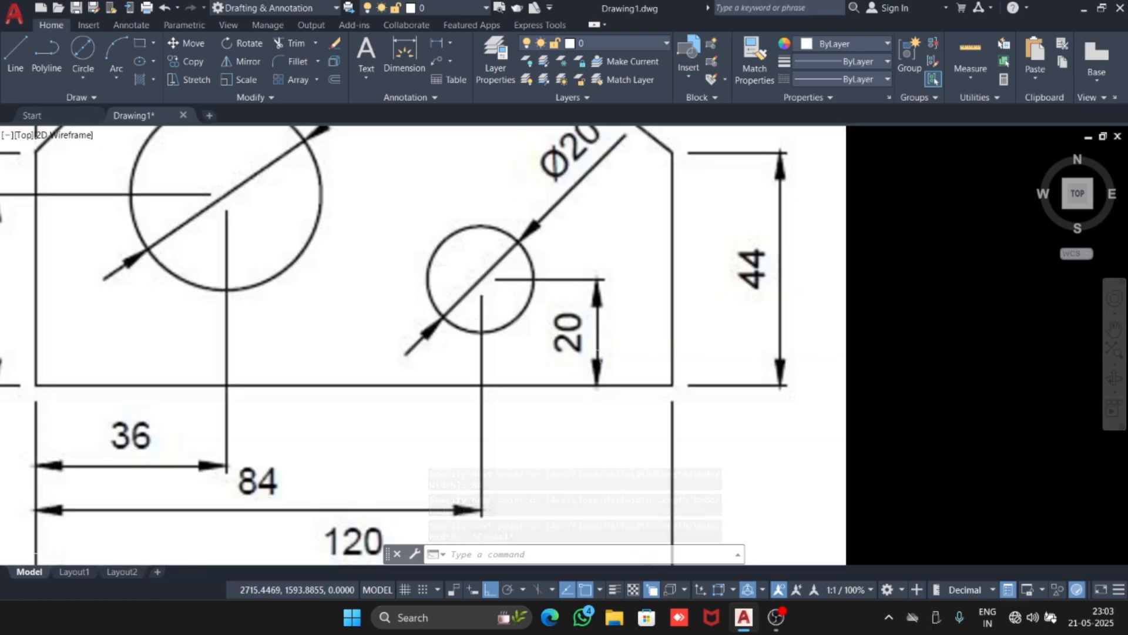
{"action": "scroll", "coordinate": [596, 351], "scroll_direction": "down", "scroll_amount": 5}
{"action": "scroll", "coordinate": [611, 370], "scroll_direction": "up", "scroll_amount": 3}
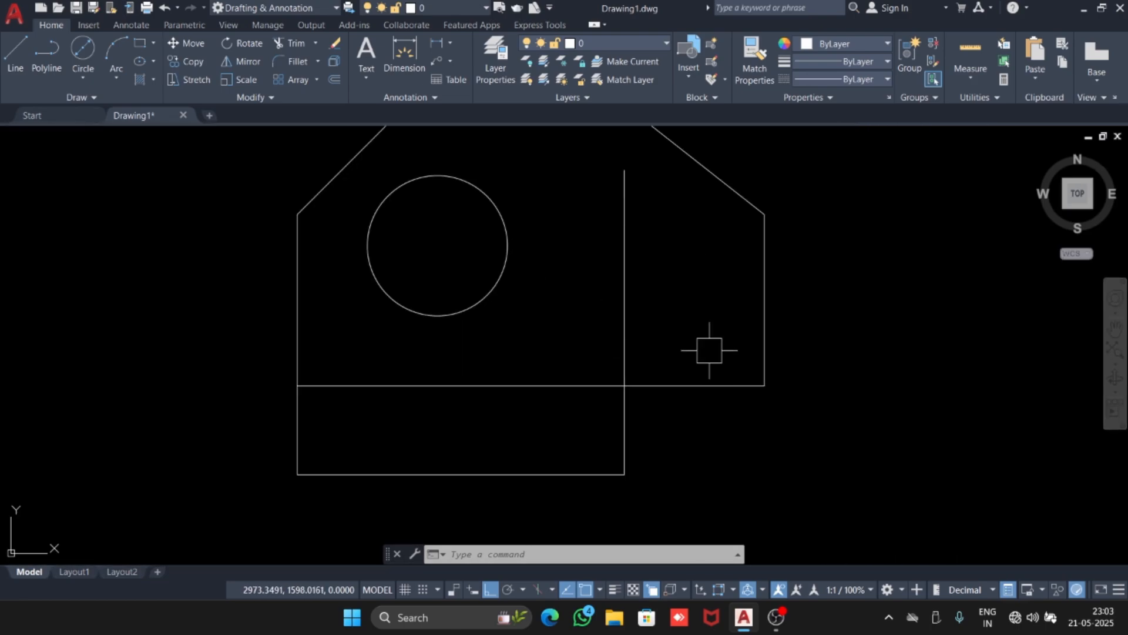
{"action": "type", "text": "l"}
{"action": "key", "text": "Return"}
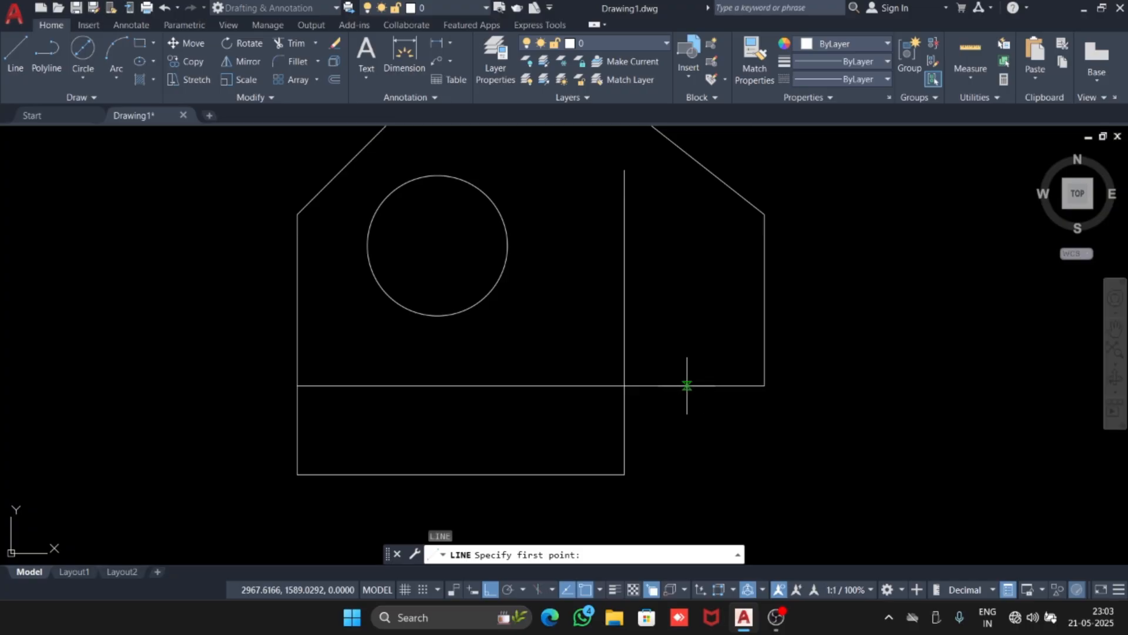
{"action": "scroll", "coordinate": [761, 382], "scroll_direction": "up", "scroll_amount": 3}
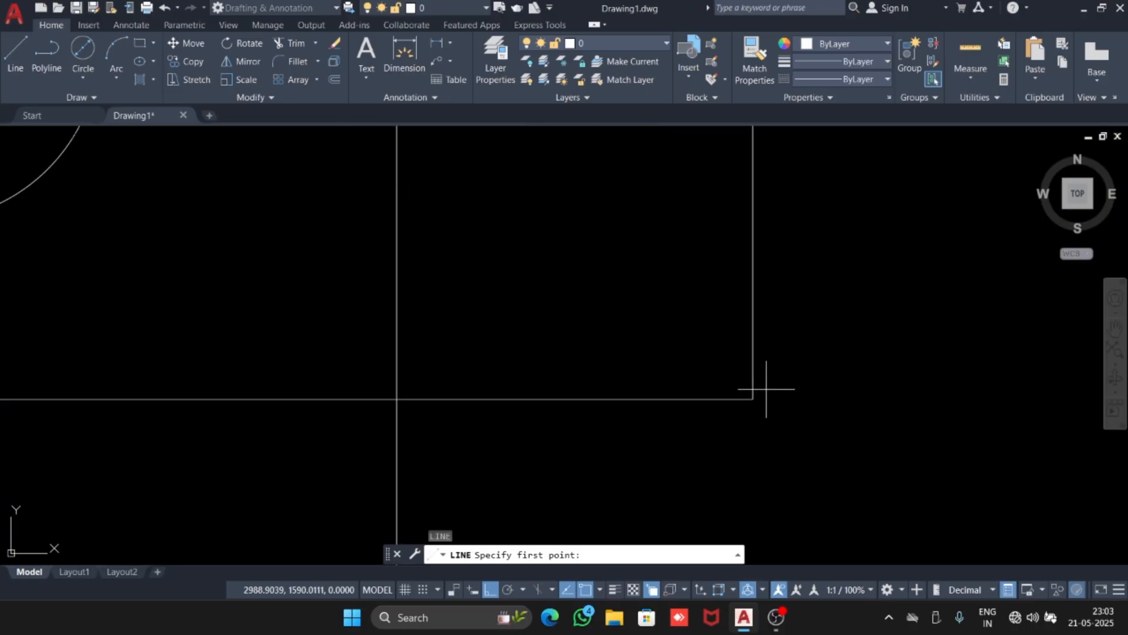
{"action": "left_click", "coordinate": [833, 399]}
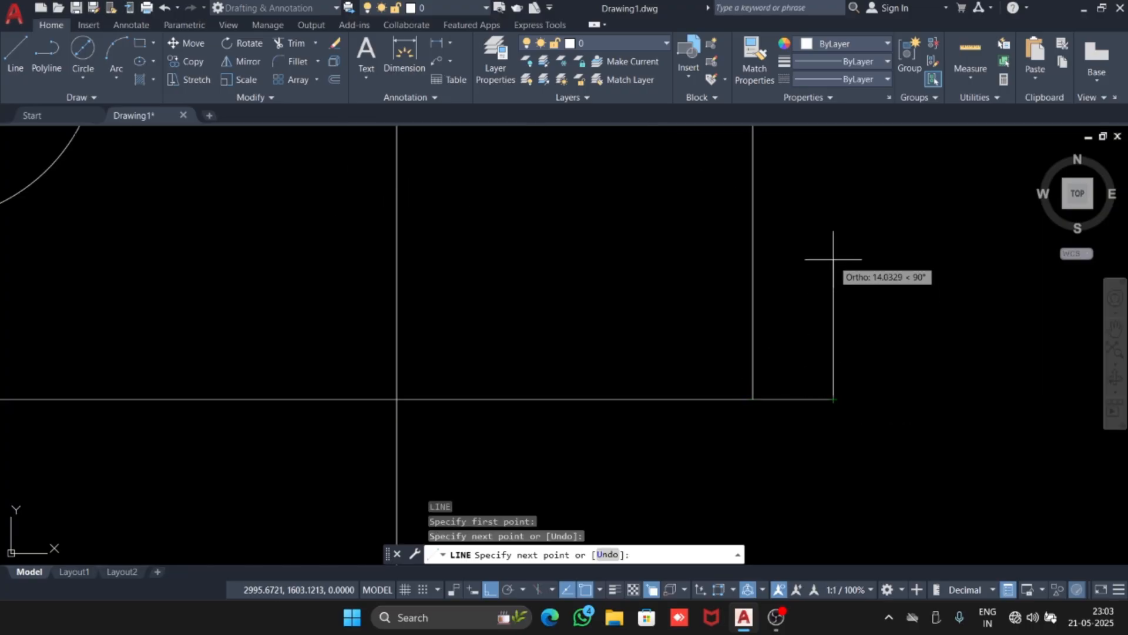
{"action": "type", "text": "20"}
{"action": "key", "text": "Return"}
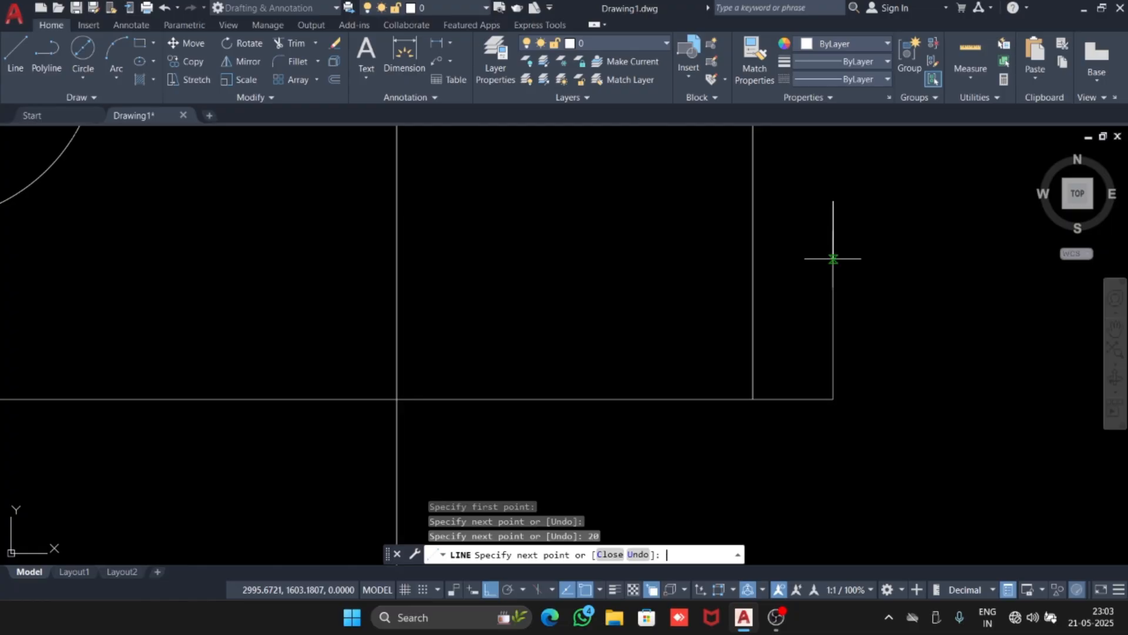
{"action": "left_click", "coordinate": [238, 292]}
{"action": "key", "text": "Escape"}
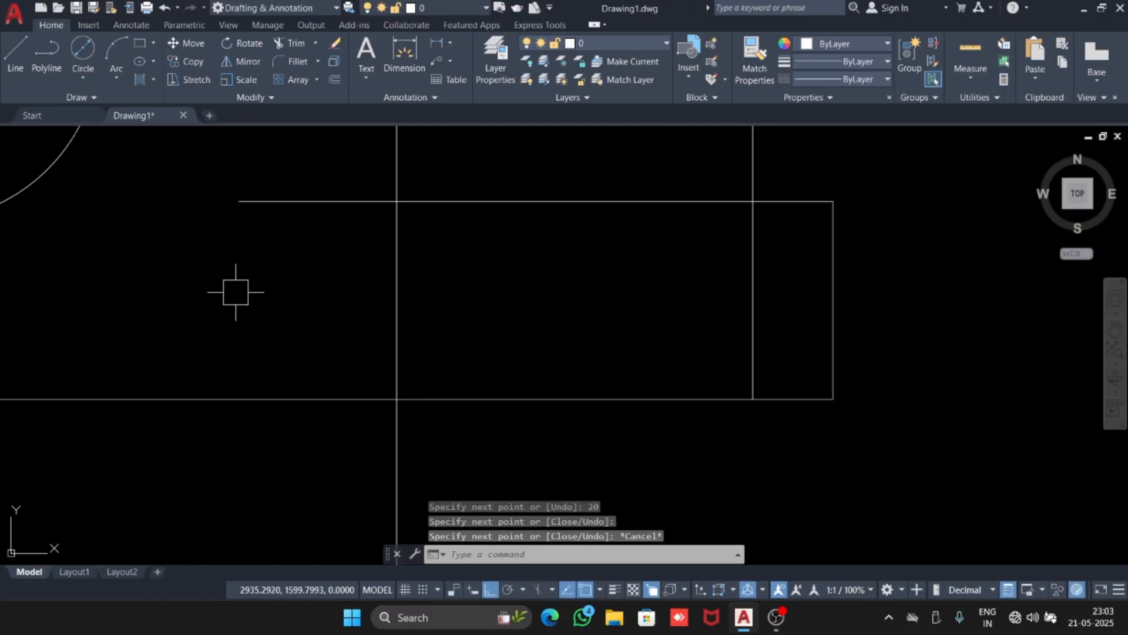
- Draw a circle of radius 20 centred on the intersection of the horizontal and vertical construction lines
{"action": "scroll", "coordinate": [517, 303], "scroll_direction": "down", "scroll_amount": 4}
{"action": "scroll", "coordinate": [312, 263], "scroll_direction": "up", "scroll_amount": 2}
{"action": "scroll", "coordinate": [312, 262], "scroll_direction": "up", "scroll_amount": 4}
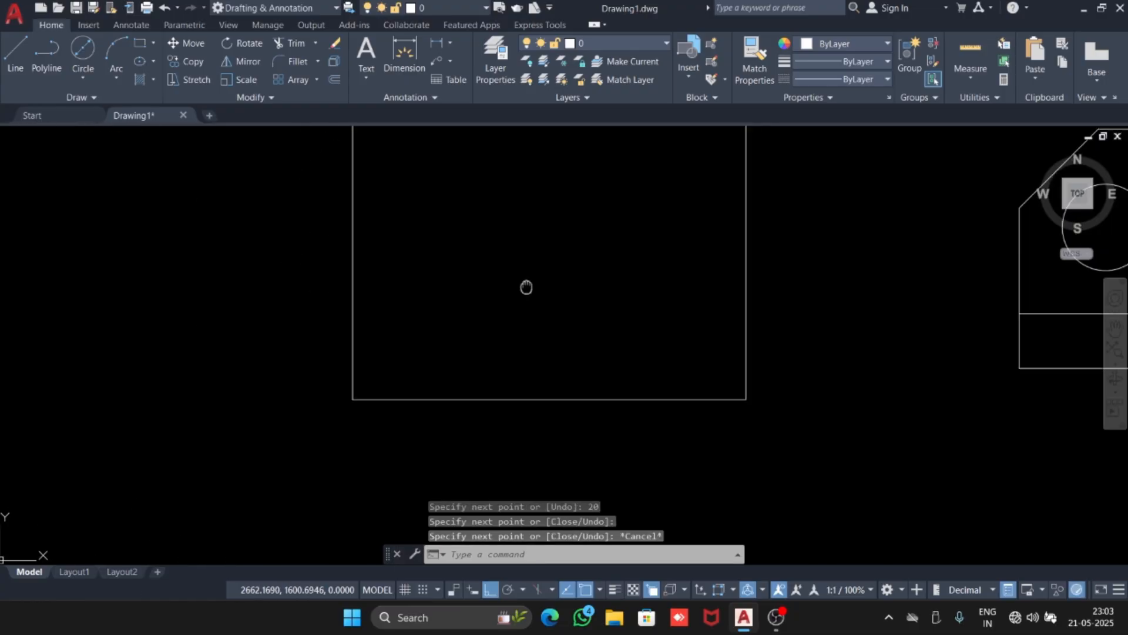
{"action": "scroll", "coordinate": [434, 323], "scroll_direction": "down", "scroll_amount": 3}
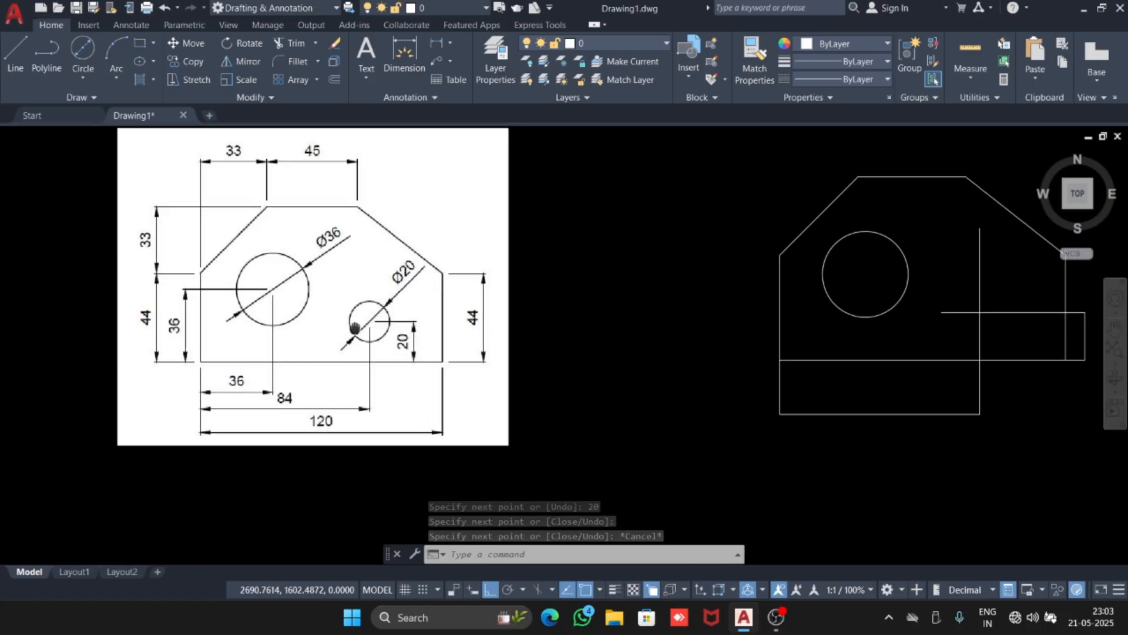
{"action": "type", "text": "c"}
{"action": "key", "text": "Return"}
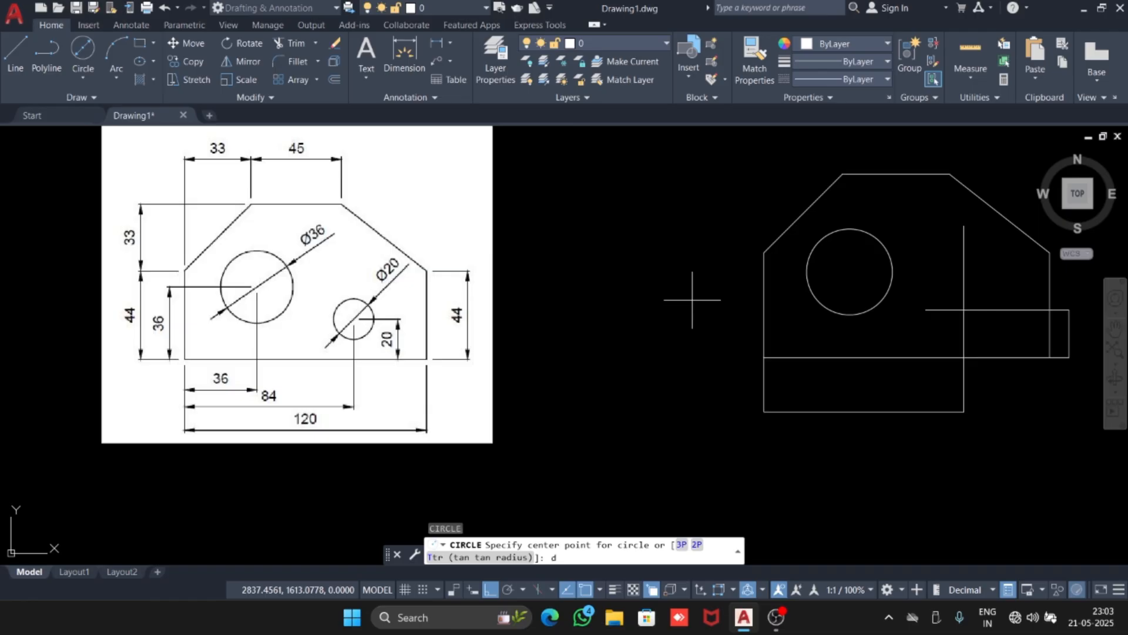
{"action": "key", "text": "Return"}
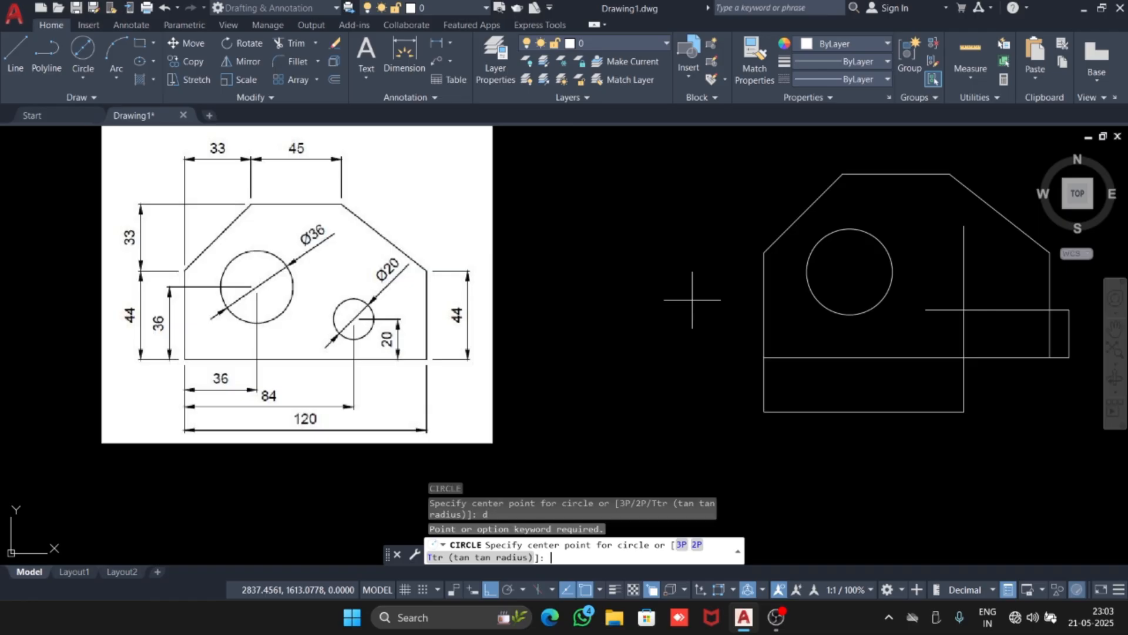
{"action": "left_click", "coordinate": [968, 304]}
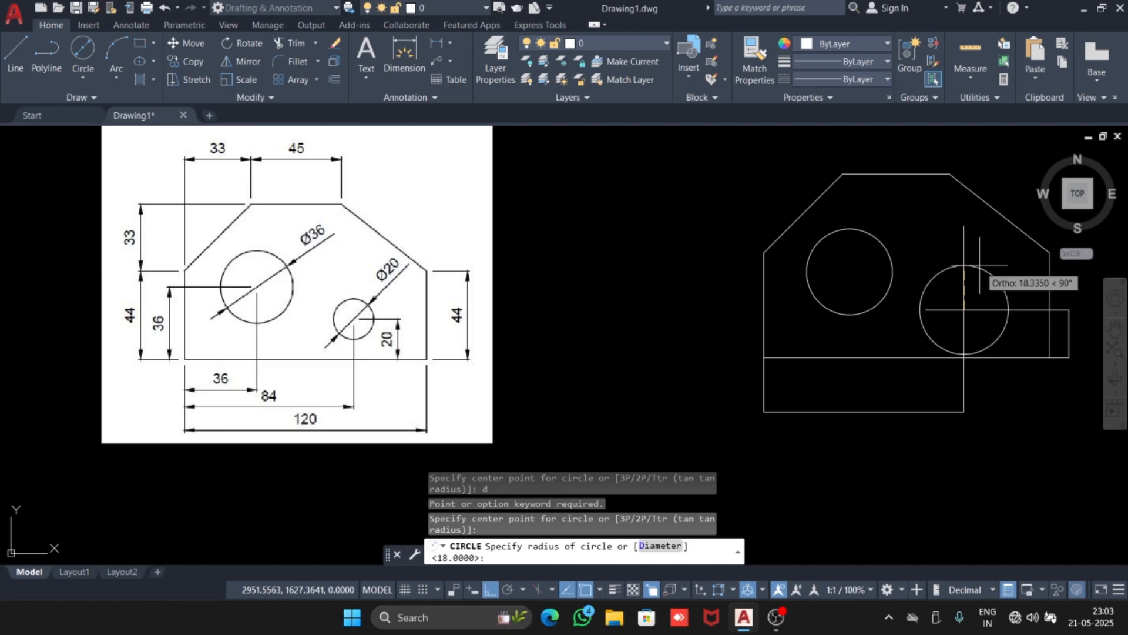
{"action": "type", "text": "20"}
{"action": "key", "text": "Return"}
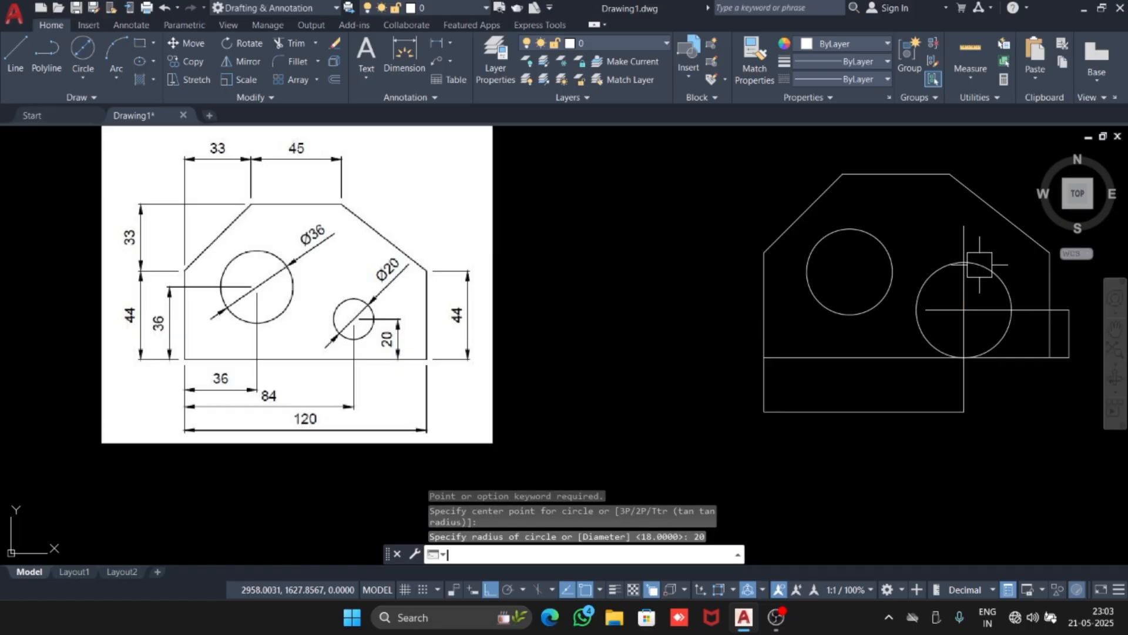
{"action": "key", "text": "Escape"}
- Delete the radius 20 circle at the intersection of the construction lines
{"action": "scroll", "coordinate": [993, 270], "scroll_direction": "up", "scroll_amount": 3}
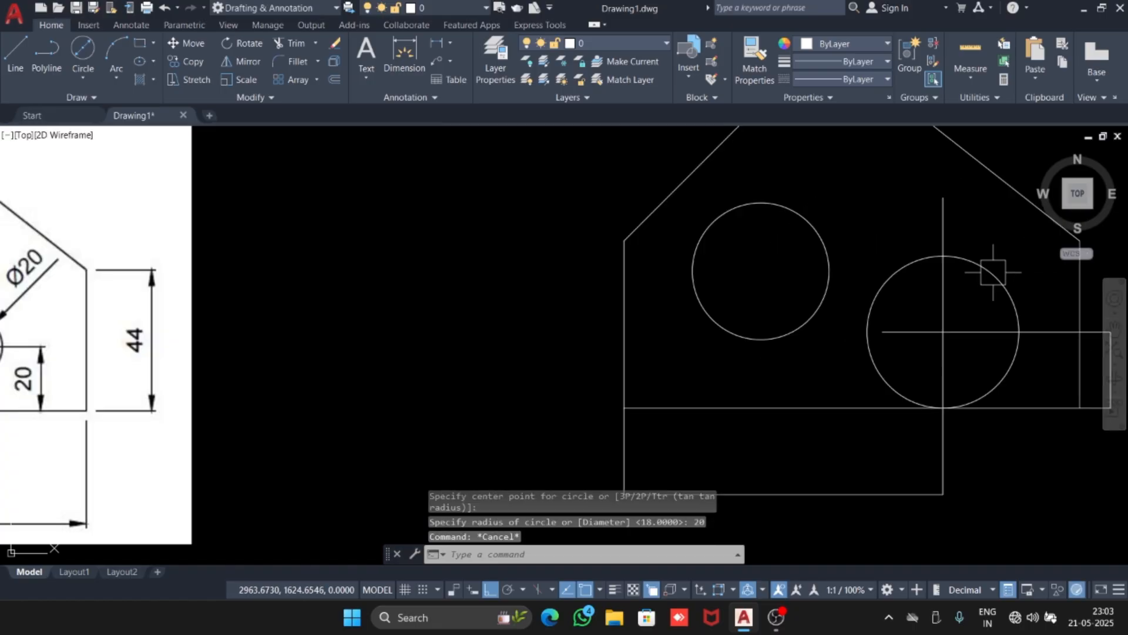
{"action": "left_click", "coordinate": [1001, 235]}
{"action": "left_click", "coordinate": [959, 302]}
{"action": "key", "text": "Delete"}
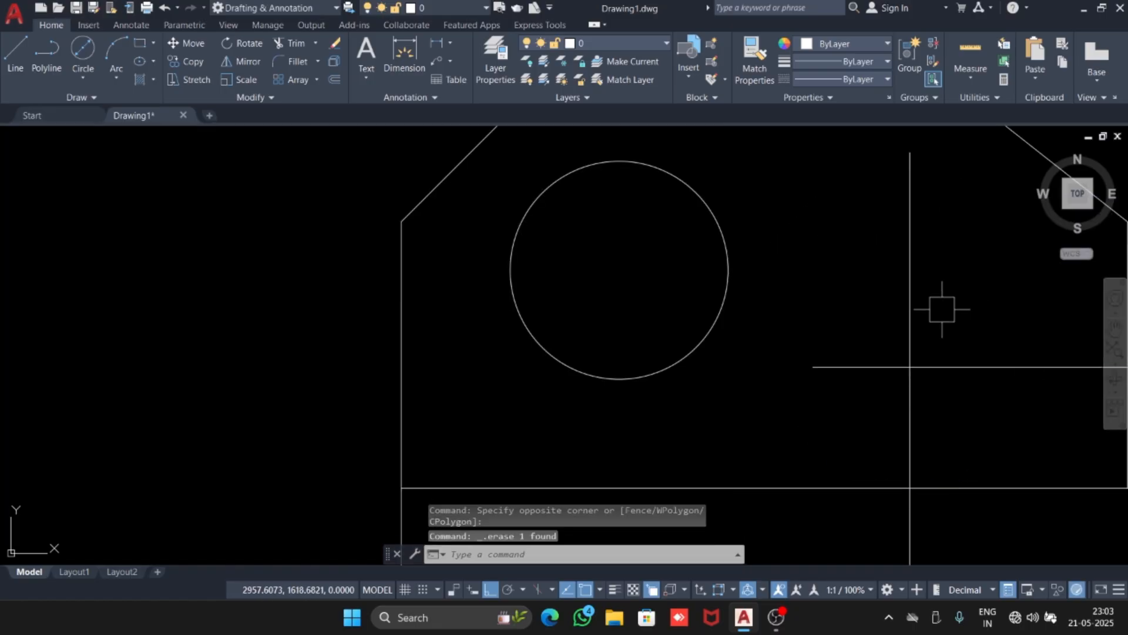
- Draw a circle of diameter 20 centred on the intersection of the horizontal and vertical construction lines
{"action": "left_click", "coordinate": [83, 78]}
{"action": "left_click", "coordinate": [125, 137]}
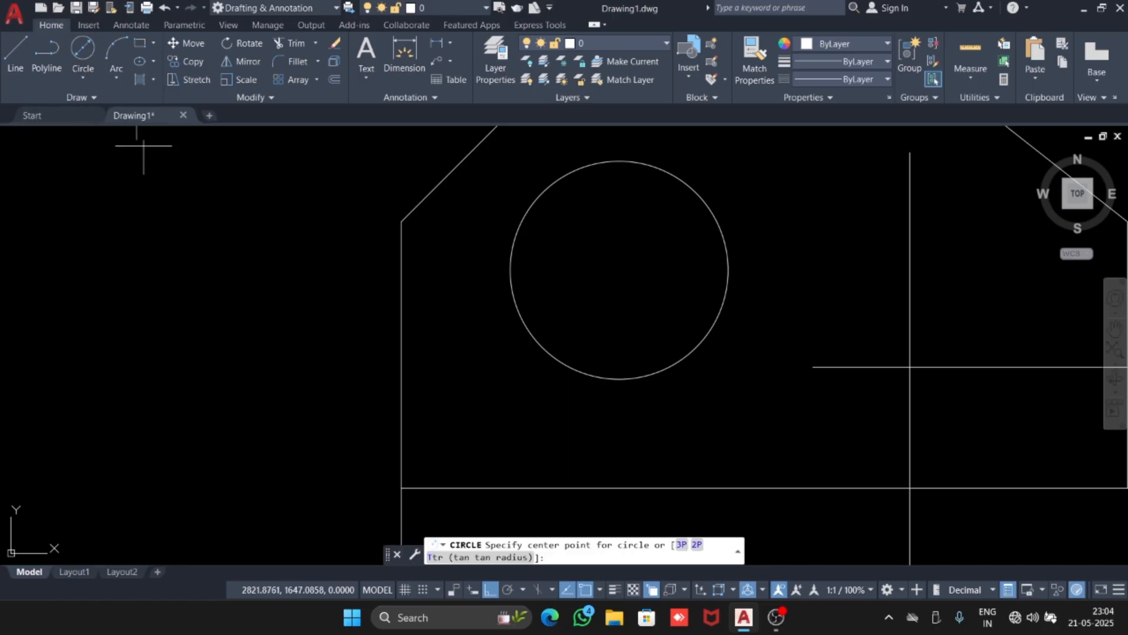
{"action": "scroll", "coordinate": [471, 263], "scroll_direction": "down", "scroll_amount": 2}
{"action": "middle_click_drag", "start_coordinate": [470, 263], "coordinate": [251, 239]}
{"action": "left_click", "coordinate": [528, 305]}
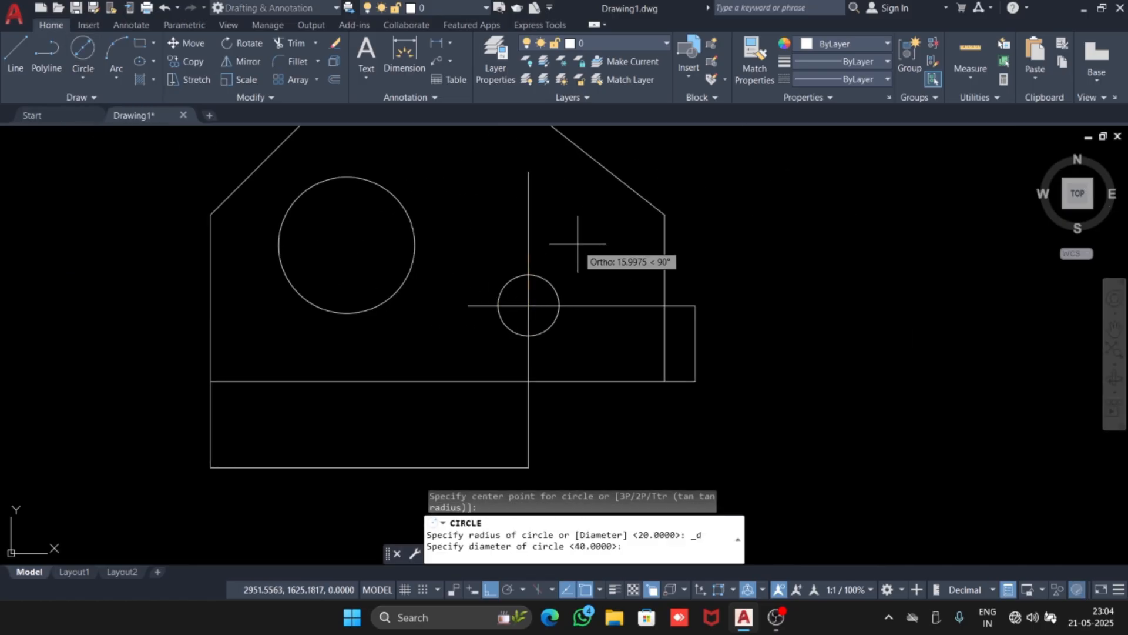
{"action": "type", "text": "20"}
{"action": "key", "text": "Return"}
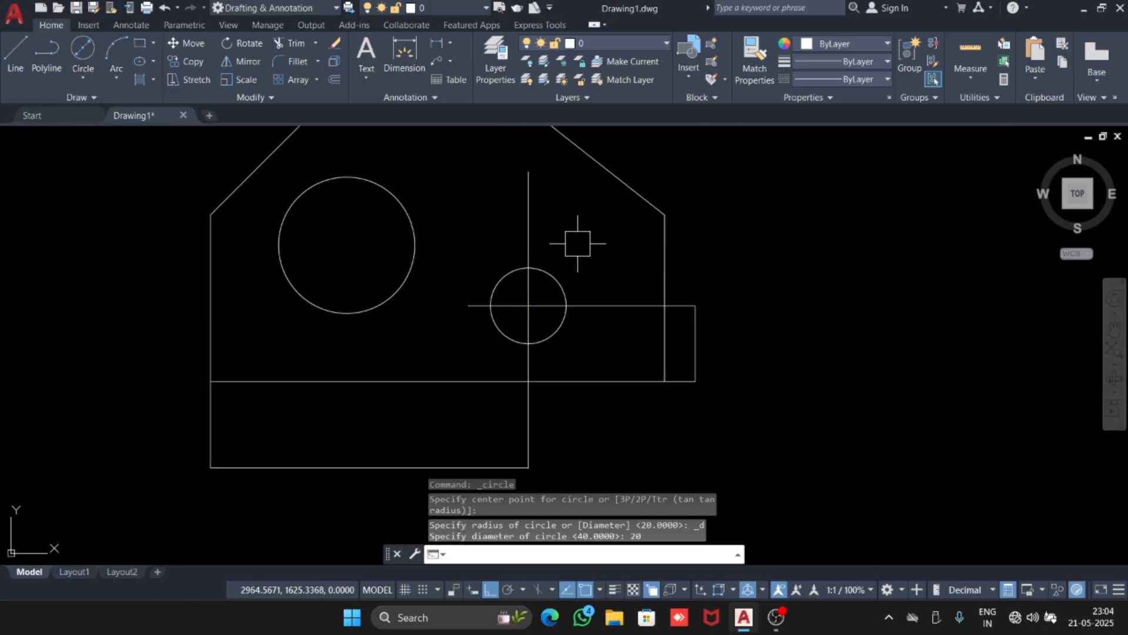
{"action": "key", "text": "Escape"}
- Delete the horizontal construction line and the construction polyline that pass through the small circle's centre
{"action": "left_click", "coordinate": [618, 333]}
{"action": "left_click", "coordinate": [604, 287]}
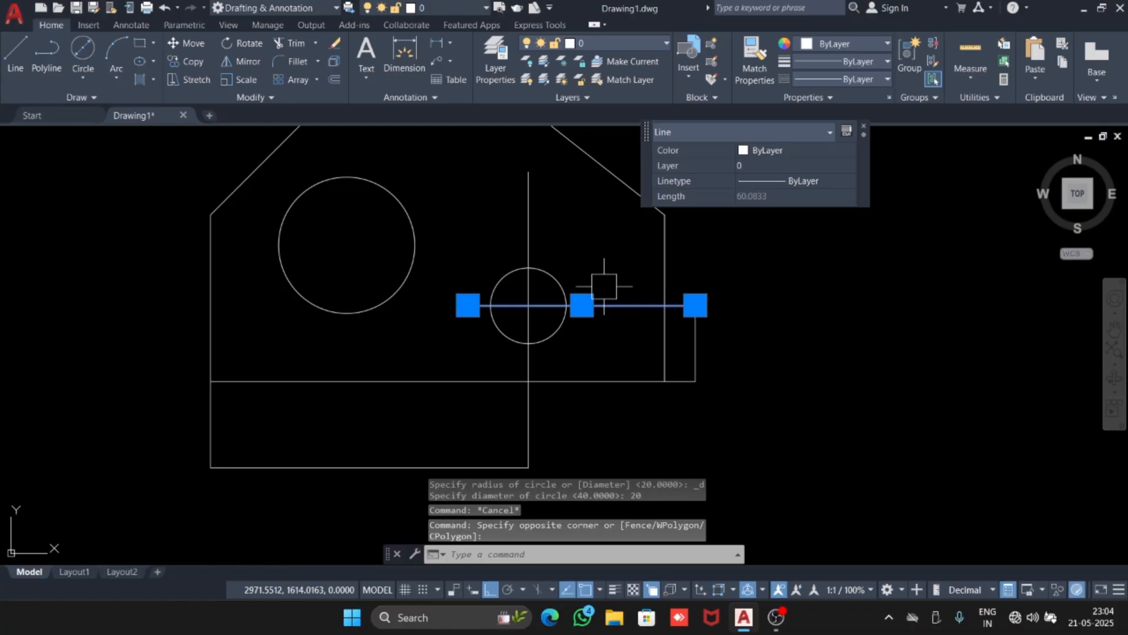
{"action": "key", "text": "Delete"}
{"action": "left_click", "coordinate": [563, 244]}
{"action": "left_click", "coordinate": [493, 203]}
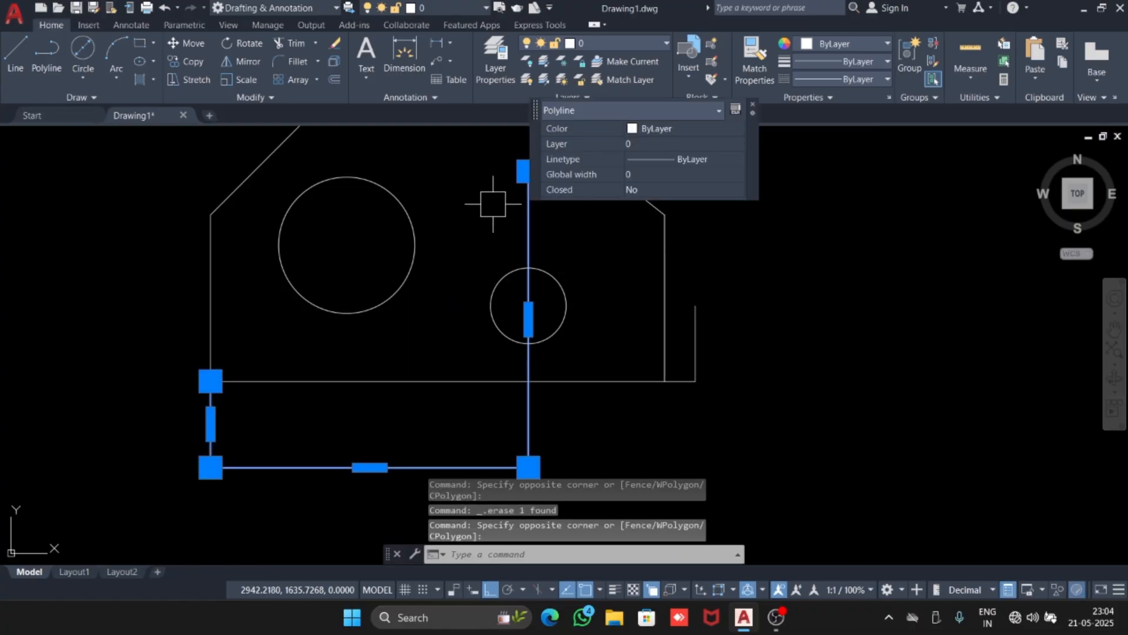
{"action": "key", "text": "Delete"}
- Delete the leftover vertical construction line and the short horizontal line extending beyond the plate's lower-right corner
{"action": "left_click", "coordinate": [794, 373]}
{"action": "left_click", "coordinate": [690, 311]}
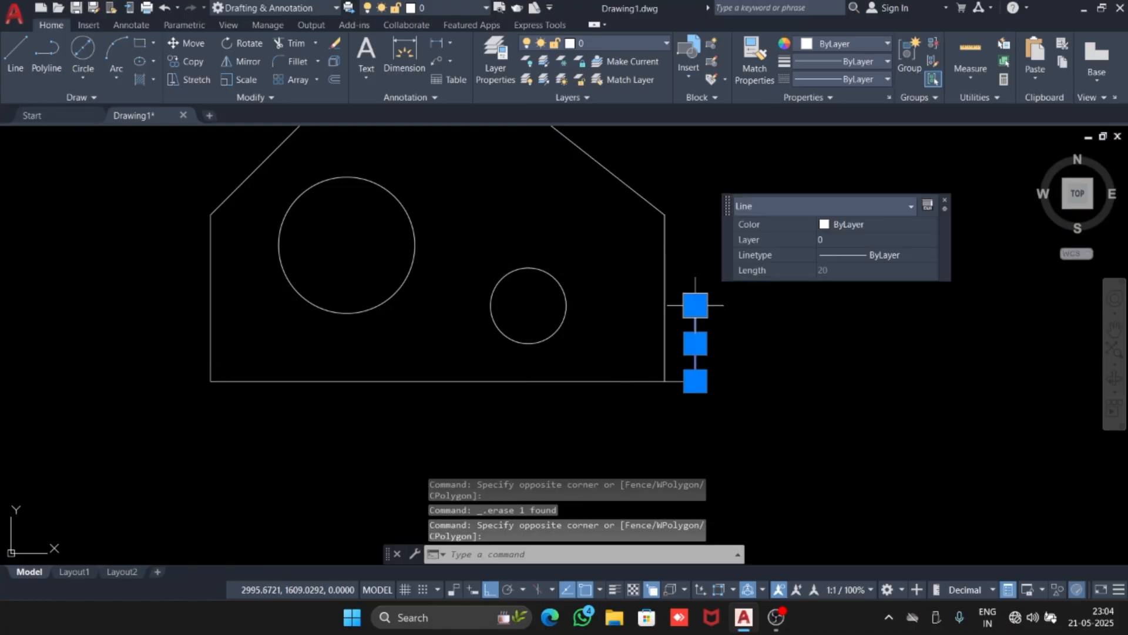
{"action": "mouse_move", "coordinate": [685, 315]}
{"action": "key", "text": "Delete"}
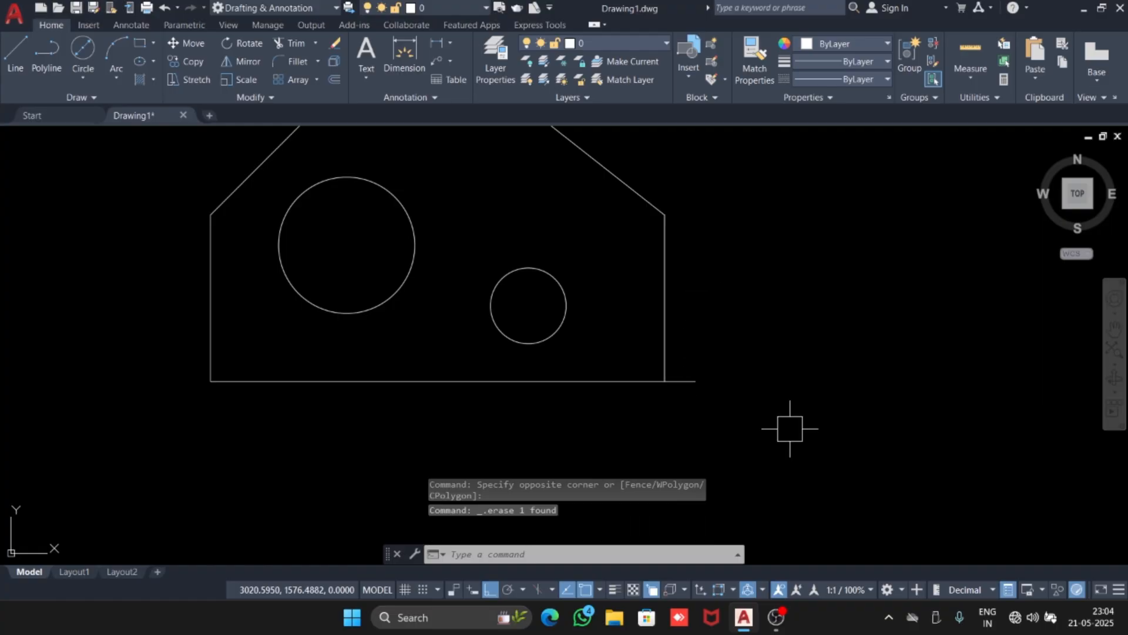
{"action": "left_click", "coordinate": [697, 381]}
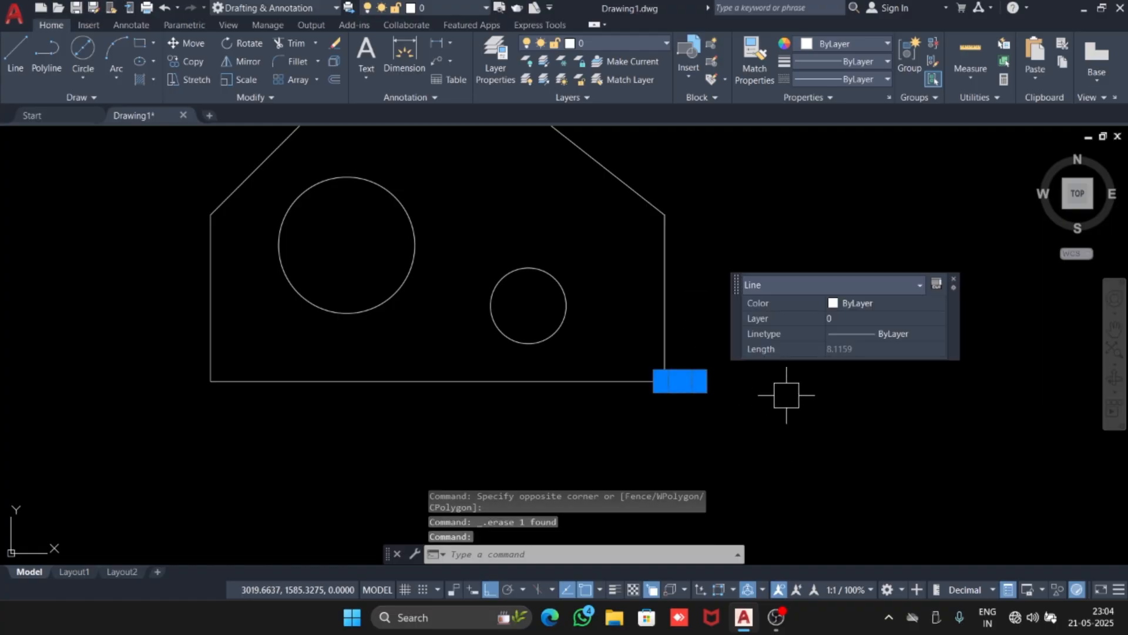
{"action": "key", "text": "Delete"}
- Modify the ISO-25 dimension style to use a linear precision of 0
{"action": "scroll", "coordinate": [705, 415], "scroll_direction": "down", "scroll_amount": 4}
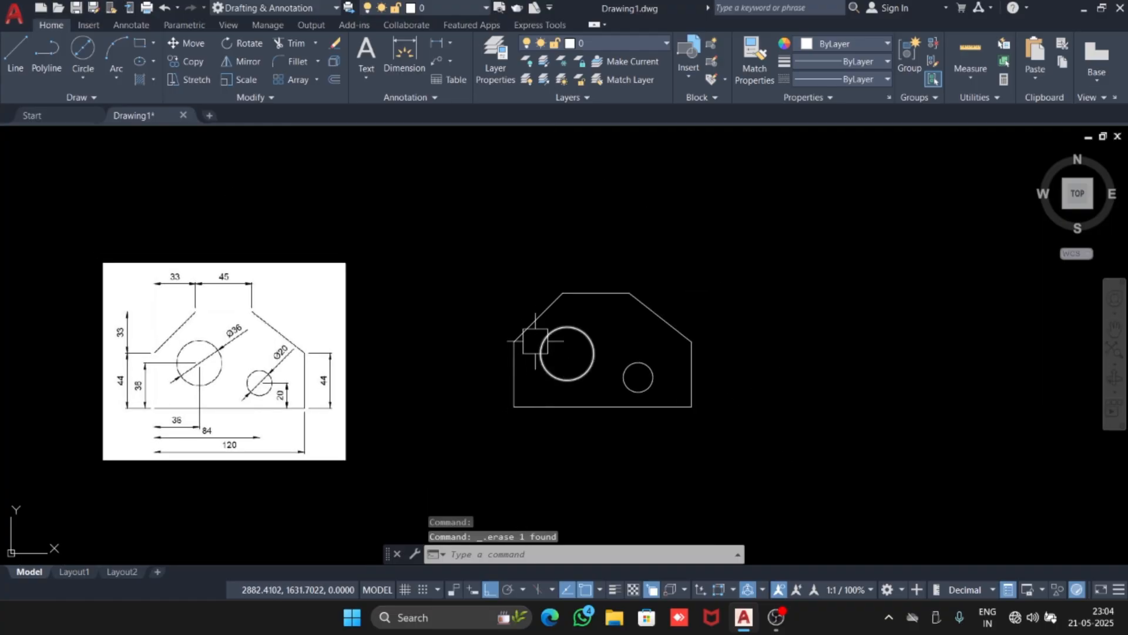
{"action": "scroll", "coordinate": [388, 406], "scroll_direction": "up", "scroll_amount": 3}
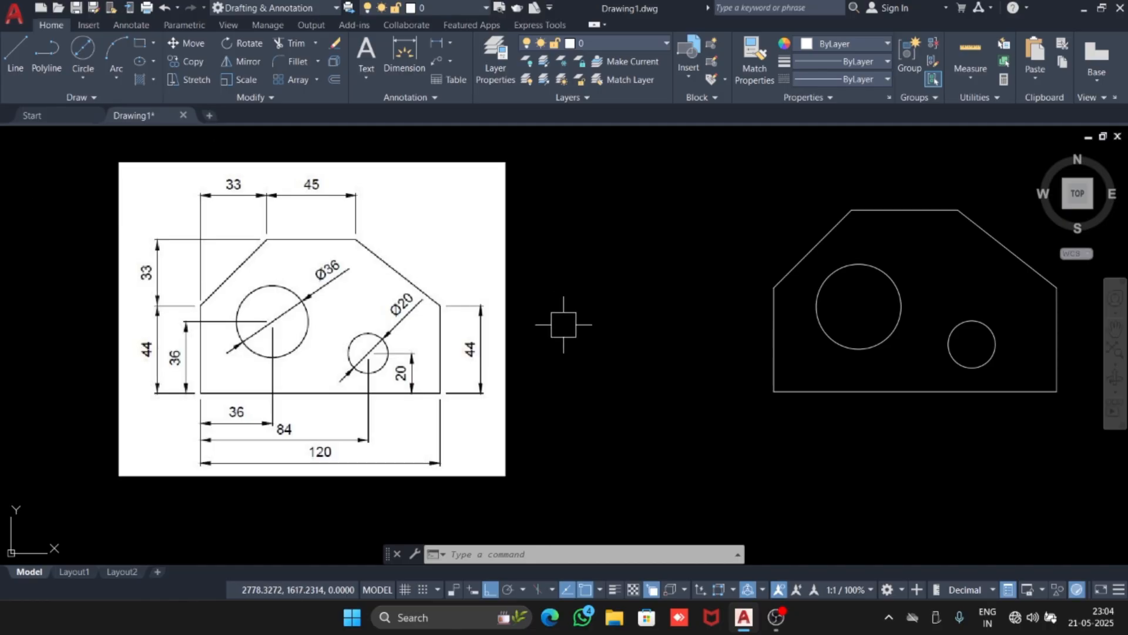
{"action": "middle_click_drag", "start_coordinate": [587, 329], "coordinate": [369, 310]}
{"action": "middle_click_drag", "start_coordinate": [537, 341], "coordinate": [594, 360]}
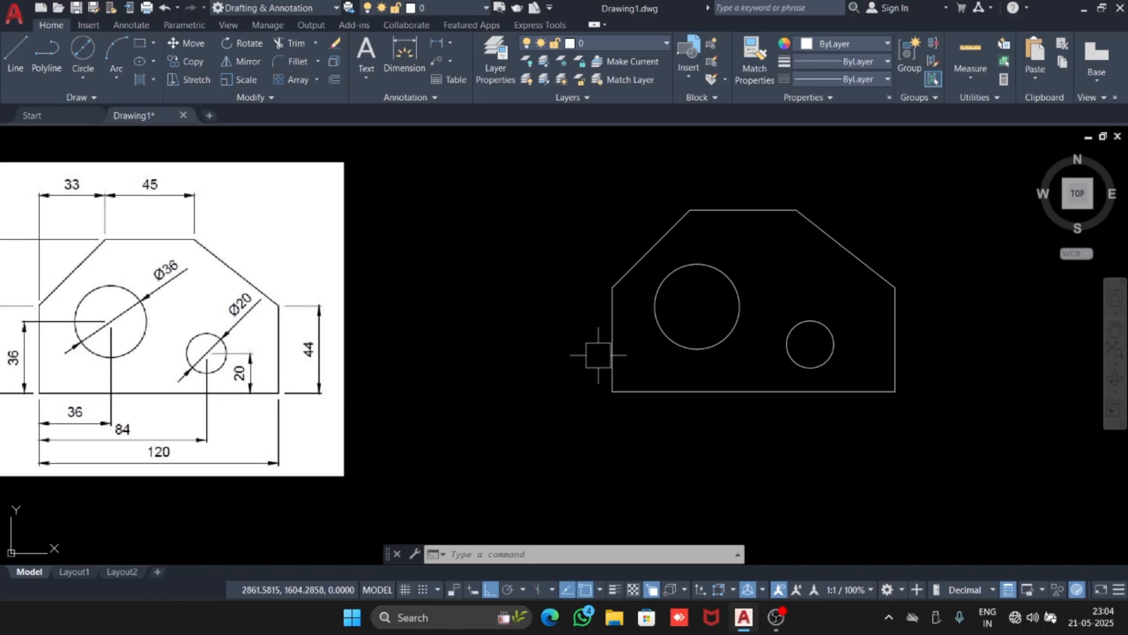
{"action": "type", "text": "DST"}
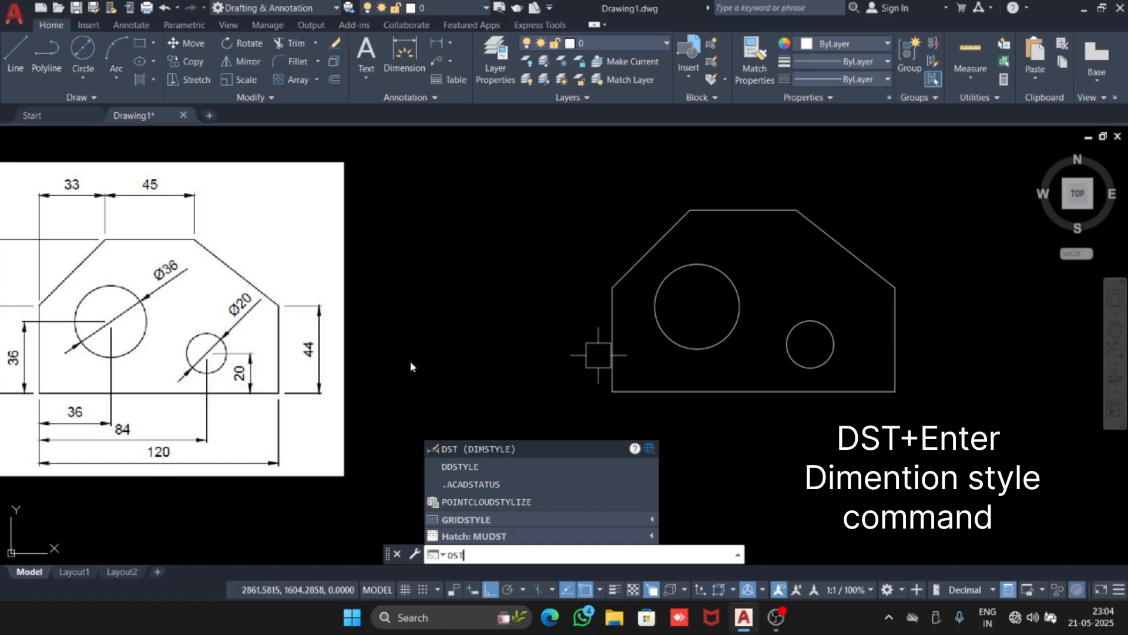
{"action": "key", "text": "Down"}
{"action": "key", "text": "Down"}
{"action": "key", "text": "Down"}
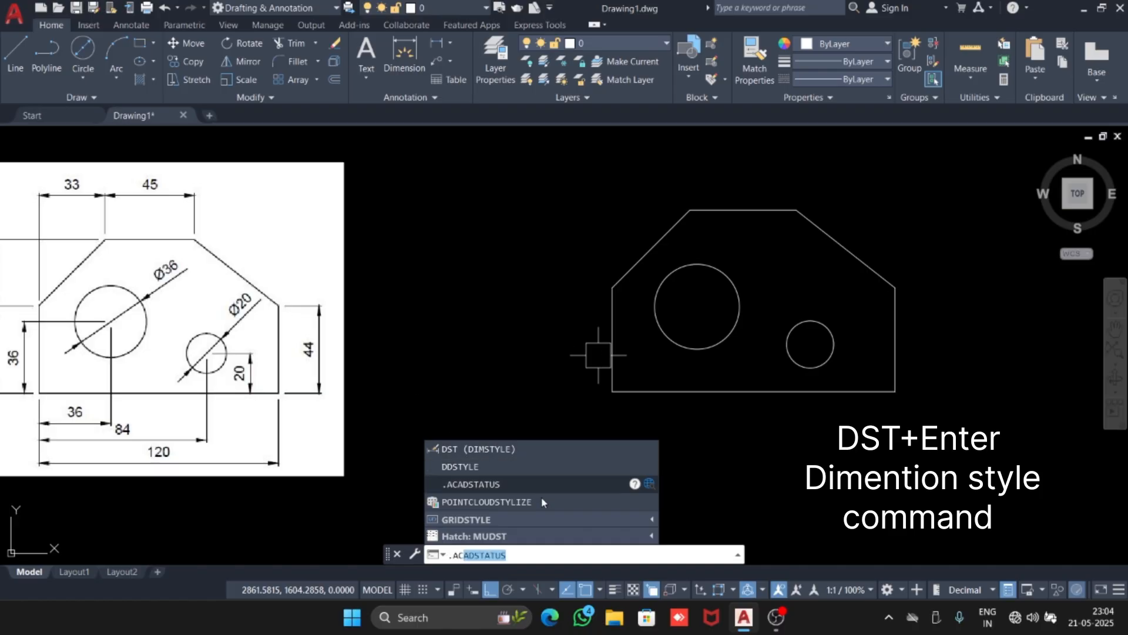
{"action": "key", "text": "Up"}
{"action": "key", "text": "Up"}
{"action": "key", "text": "Up"}
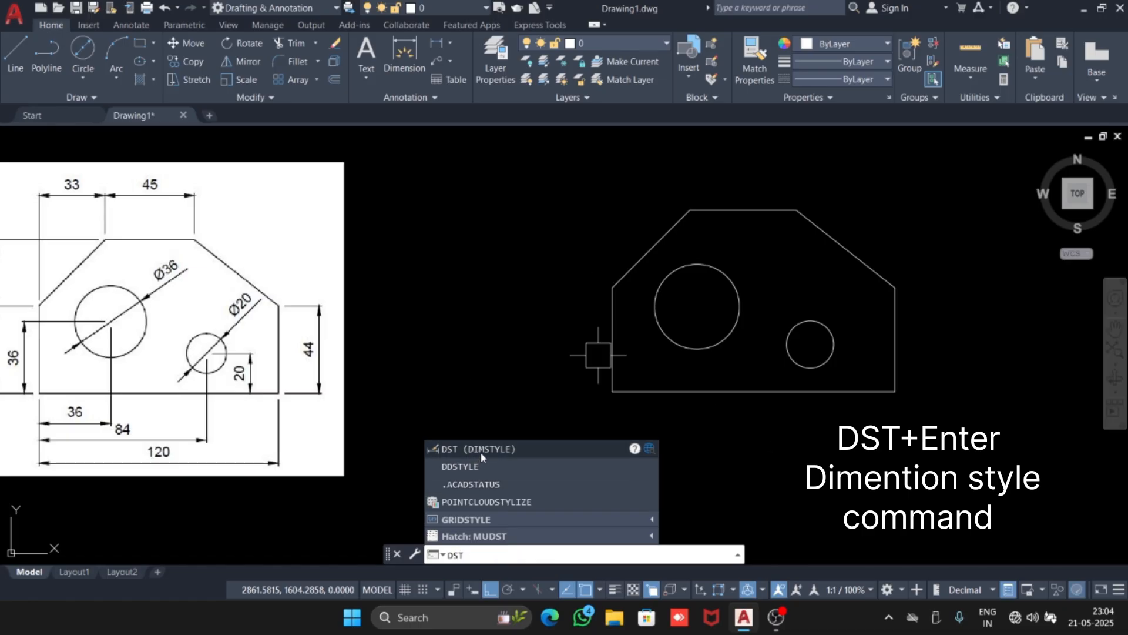
{"action": "key", "text": "Return"}
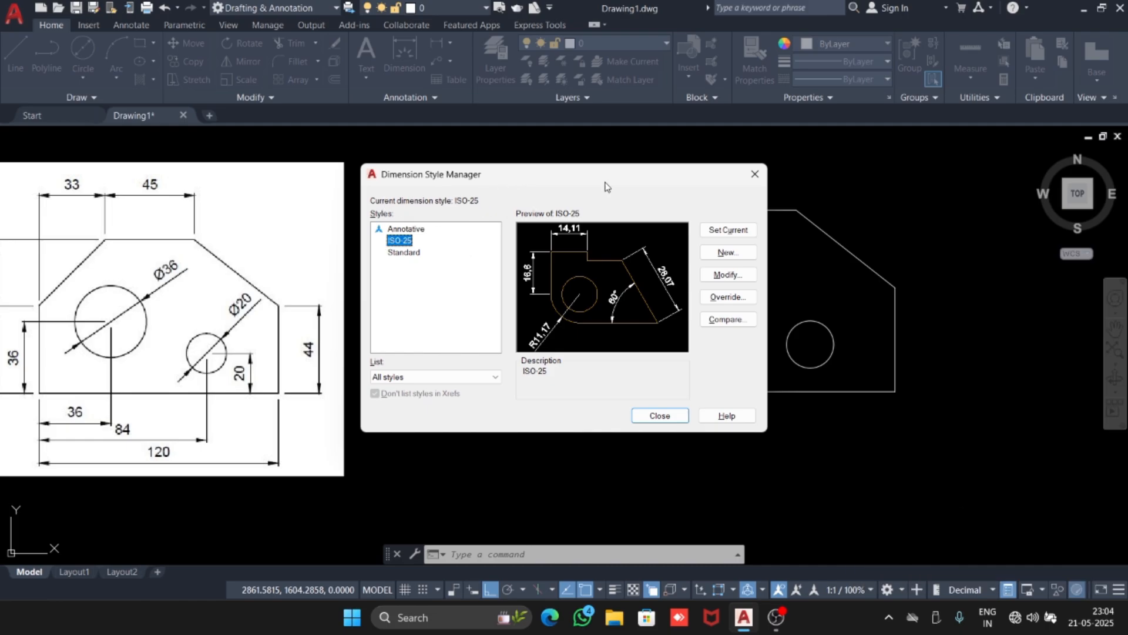
{"action": "left_click", "coordinate": [733, 277]}
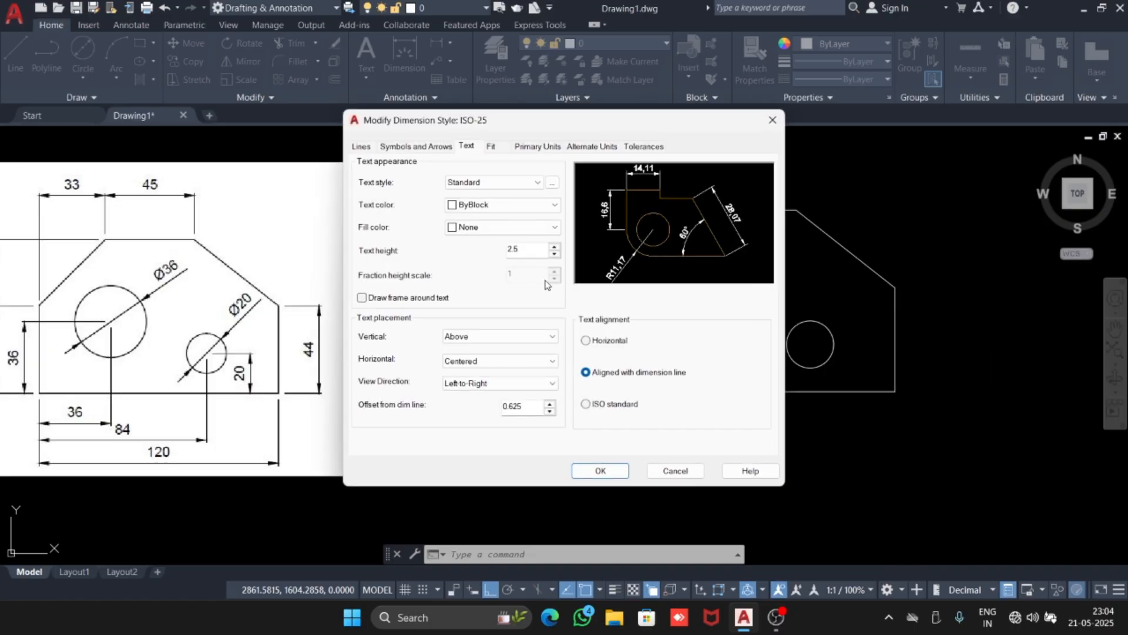
{"action": "left_click", "coordinate": [528, 148]}
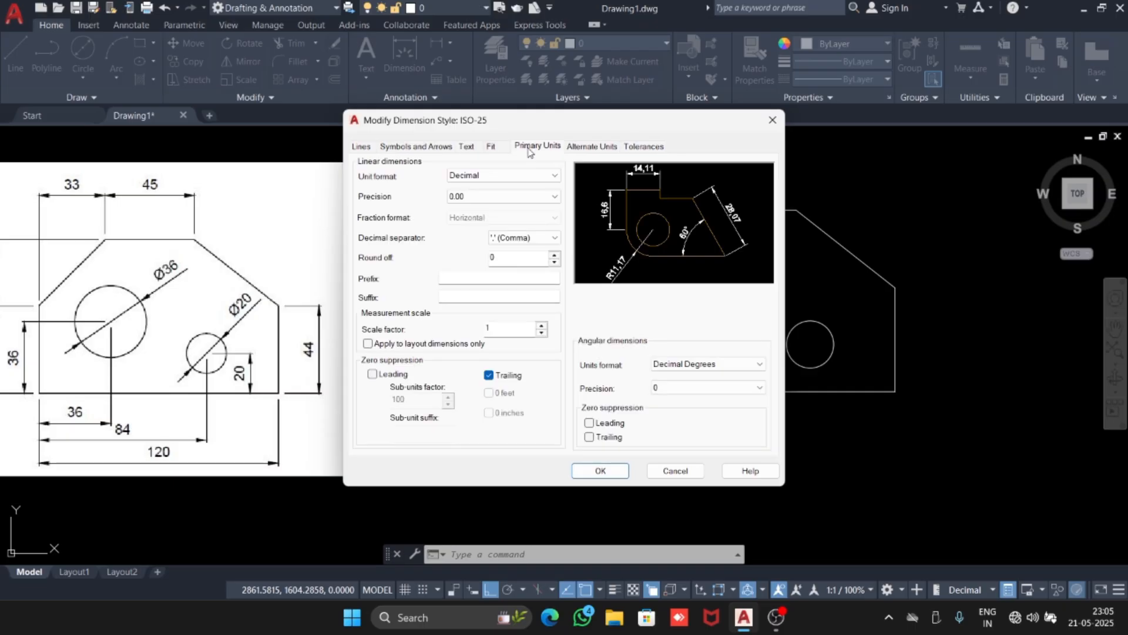
{"action": "left_click", "coordinate": [532, 196]}
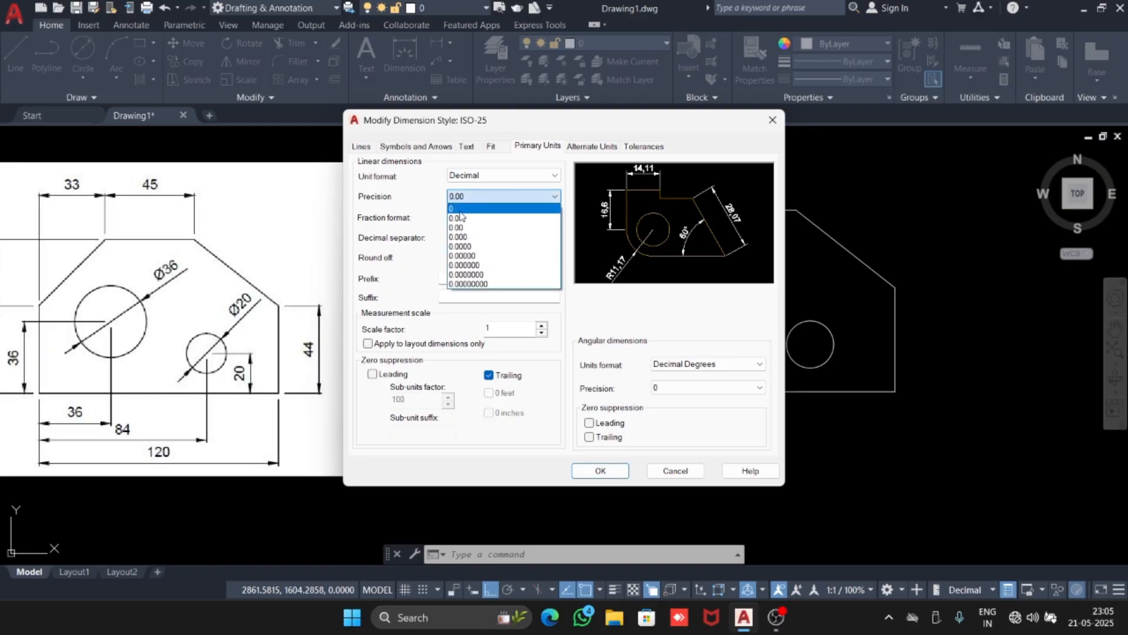
{"action": "left_click", "coordinate": [462, 210]}
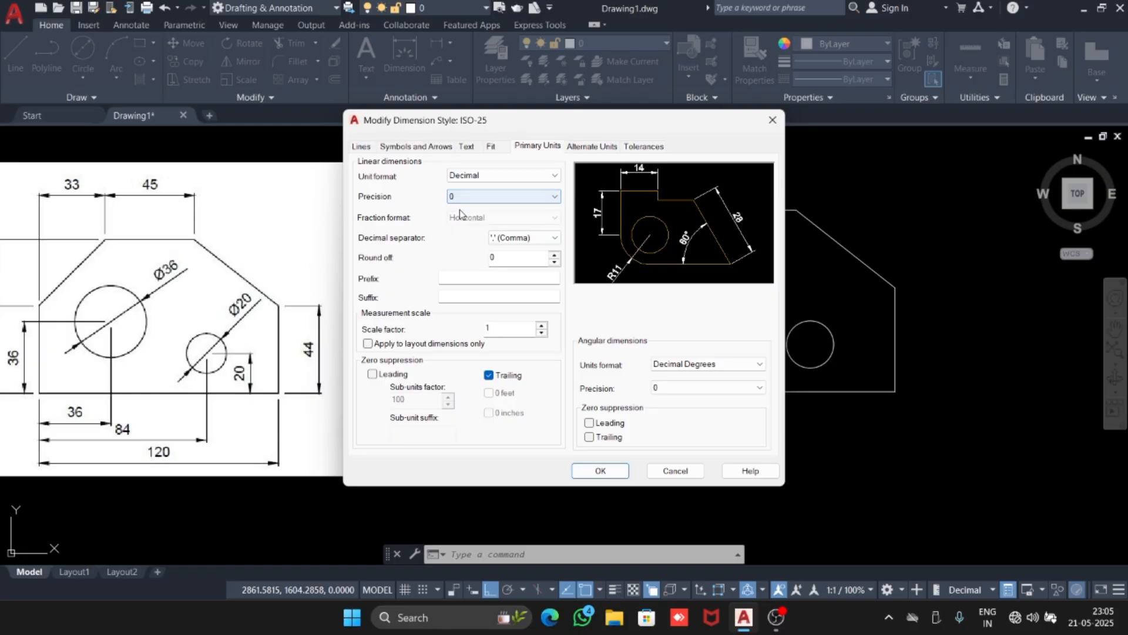
- Set the text height of the ISO-25 dimension style to 10
{"action": "left_click", "coordinate": [467, 147]}
{"action": "left_click_drag", "start_coordinate": [533, 255], "coordinate": [473, 257]}
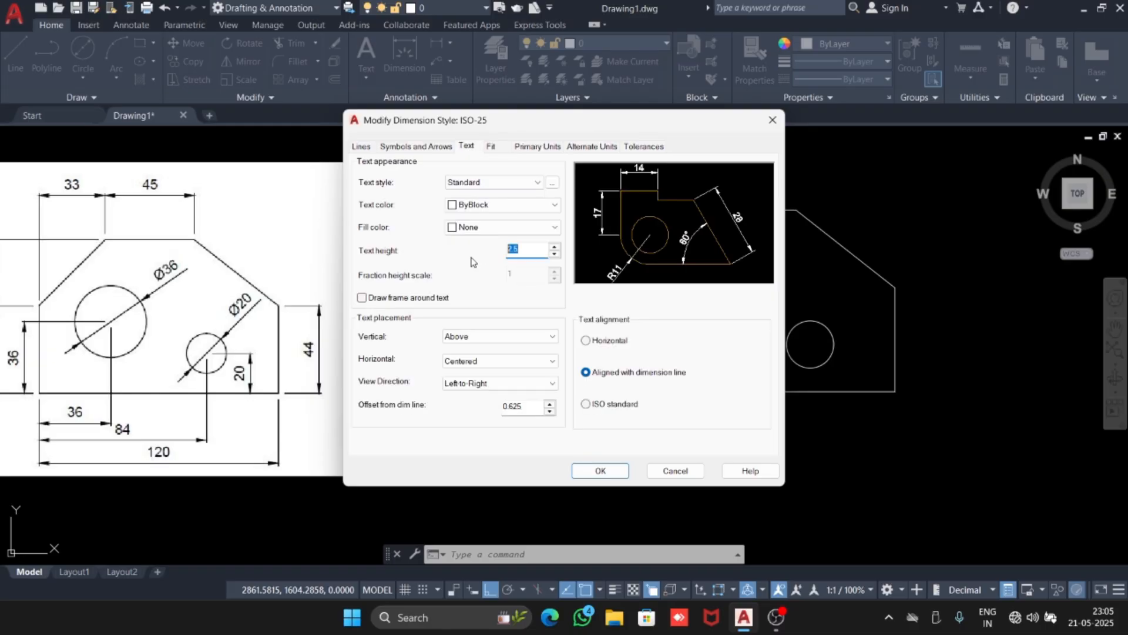
{"action": "type", "text": "10"}
- Change the arrow size of the ISO-25 dimension style, accept the changes and close the Dimension Style Manager
{"action": "left_click", "coordinate": [361, 147]}
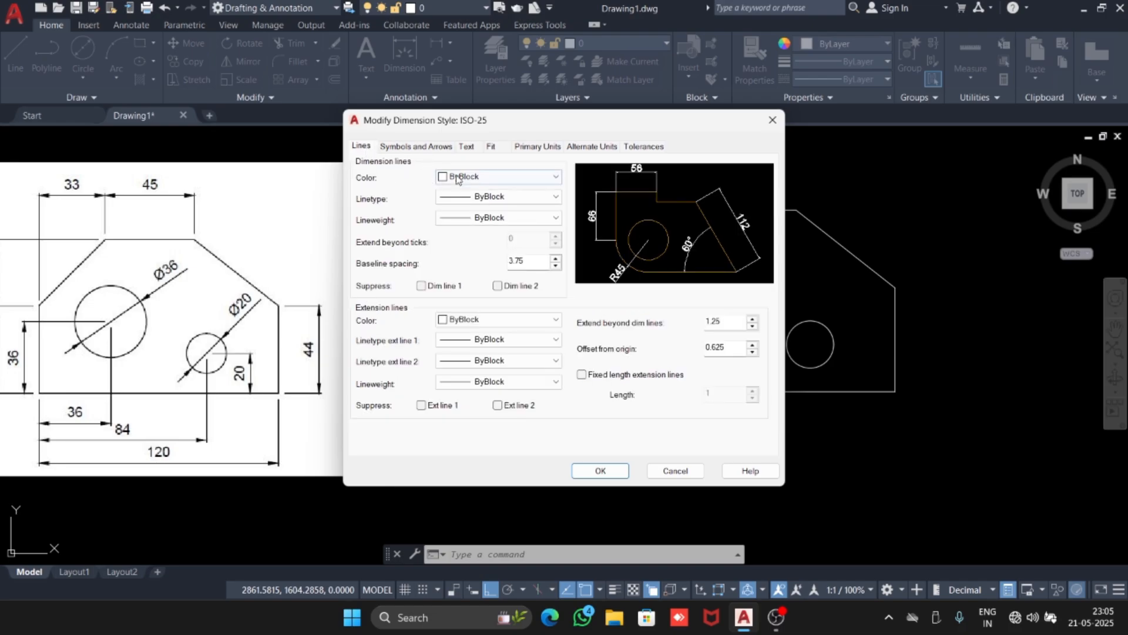
{"action": "left_click", "coordinate": [413, 147]}
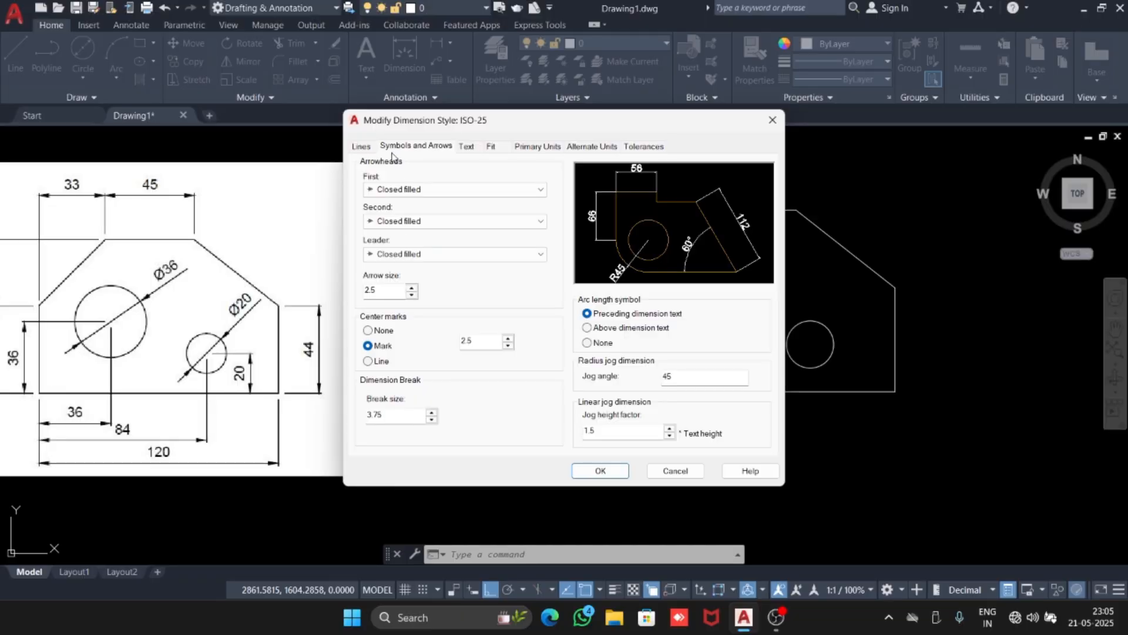
{"action": "left_click_drag", "start_coordinate": [385, 290], "coordinate": [333, 286]}
{"action": "left_click", "coordinate": [601, 476]}
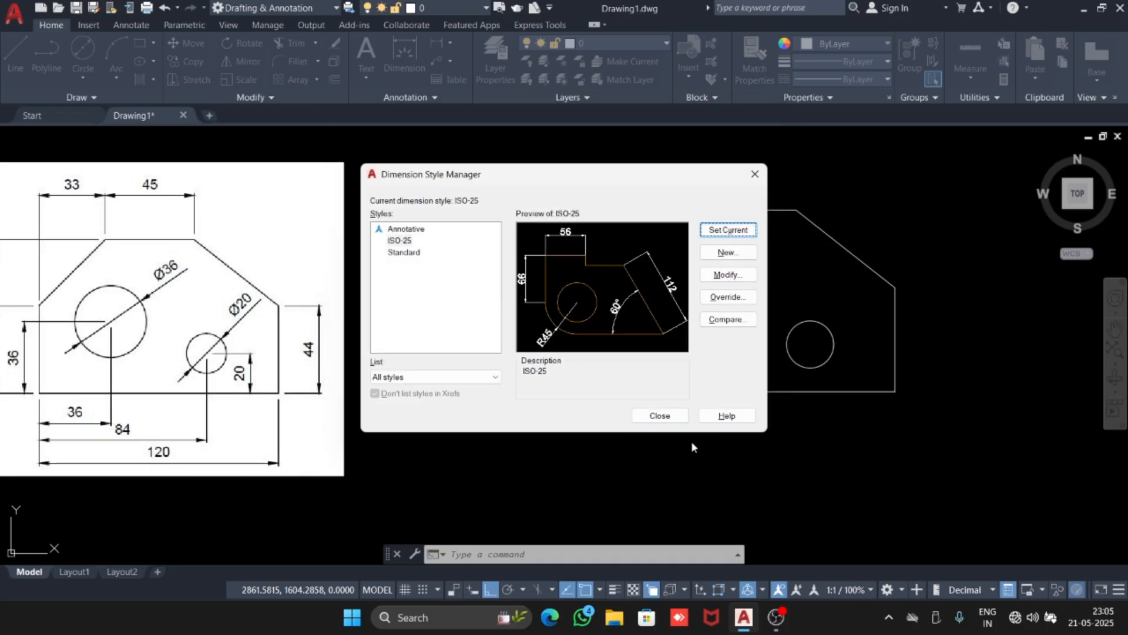
{"action": "left_click", "coordinate": [660, 416]}
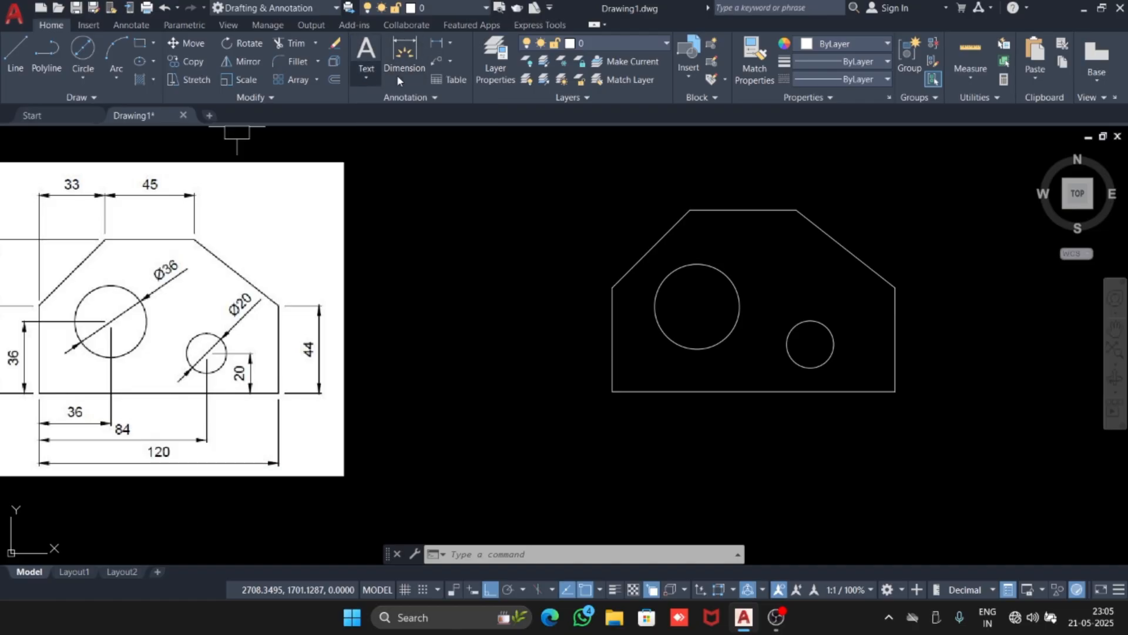
- Add a linear dimension for the plate's horizontal top edge, placed above it
{"action": "left_click", "coordinate": [450, 43]}
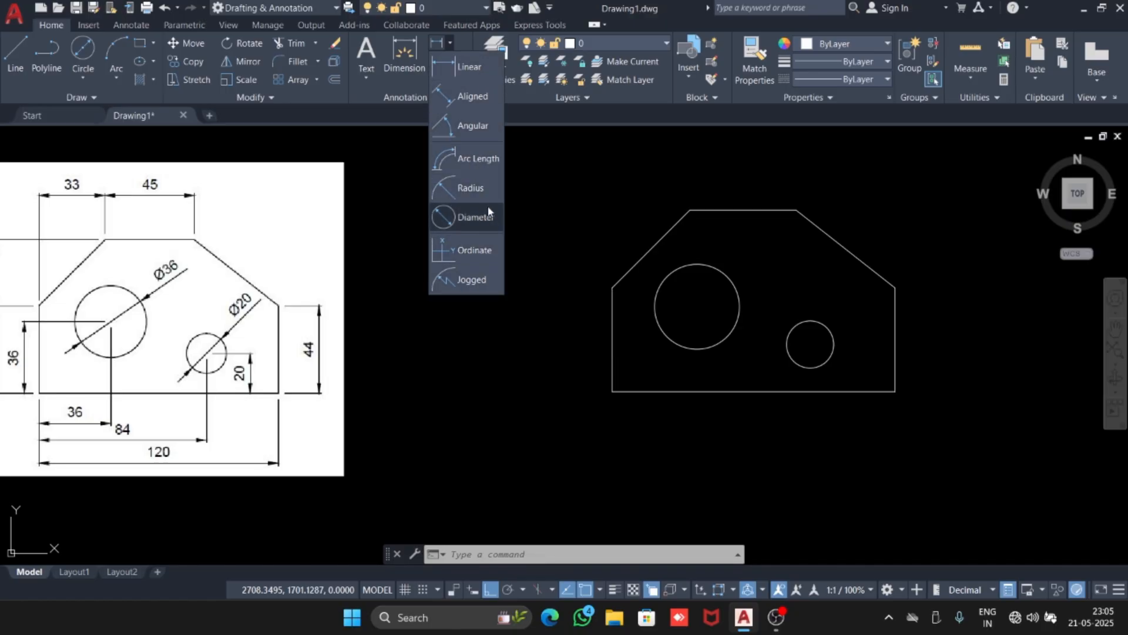
{"action": "left_click", "coordinate": [471, 73]}
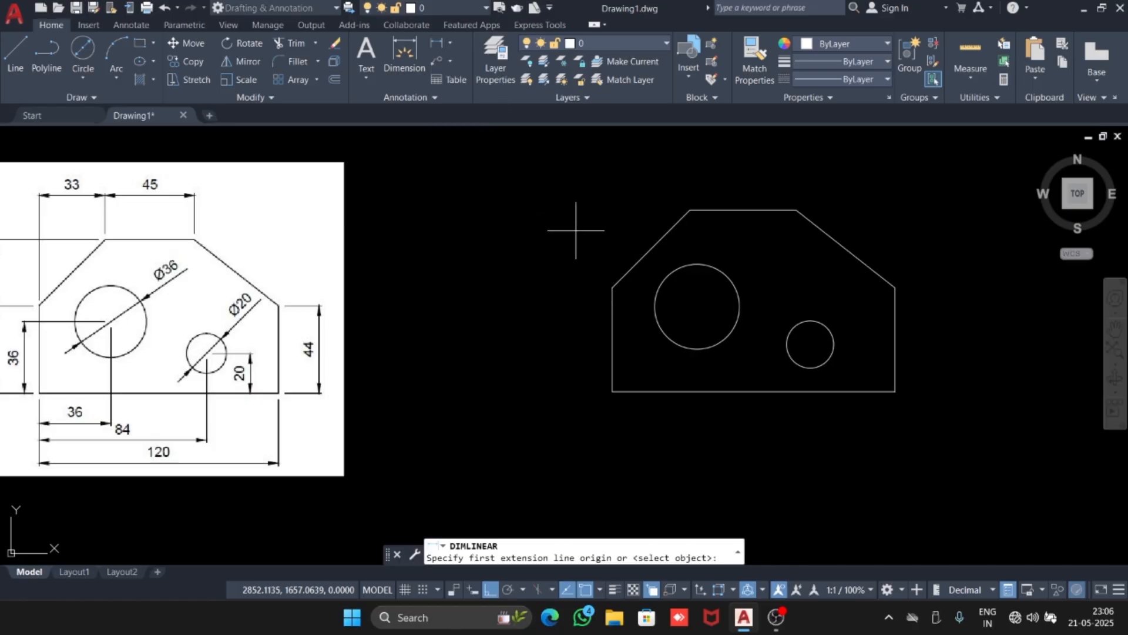
{"action": "left_click", "coordinate": [690, 209]}
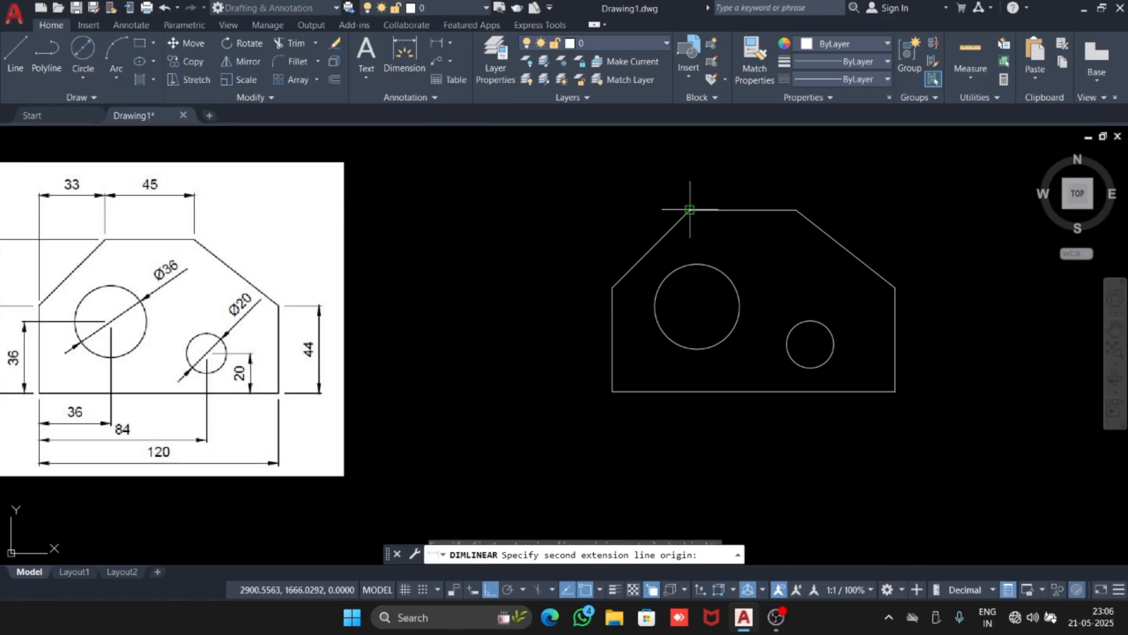
{"action": "left_click", "coordinate": [796, 209]}
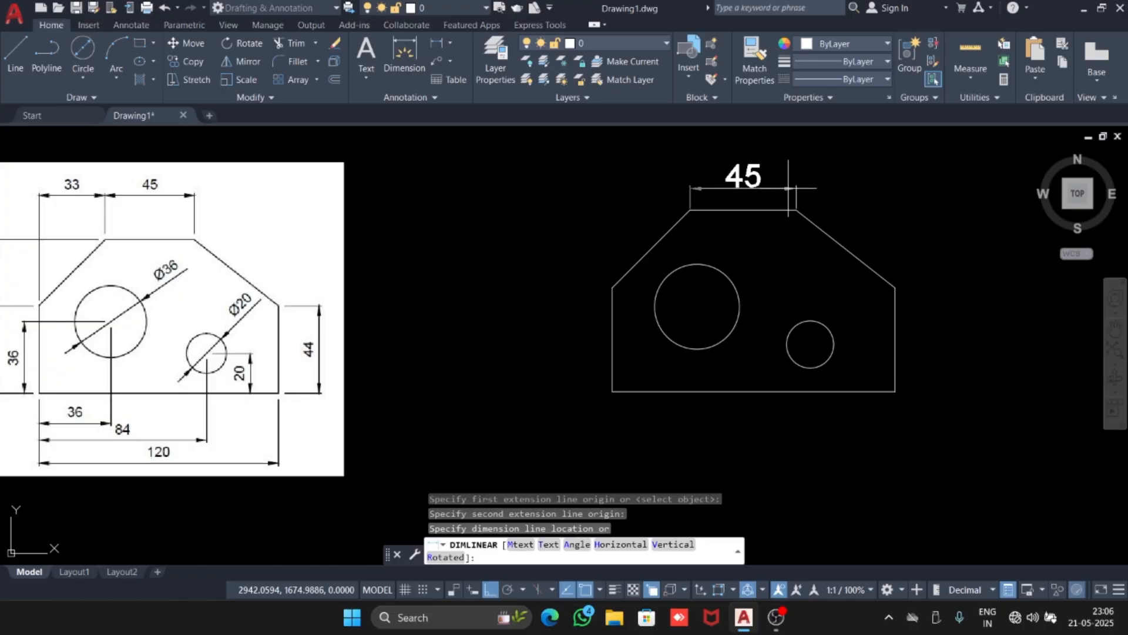
{"action": "left_click", "coordinate": [788, 179]}
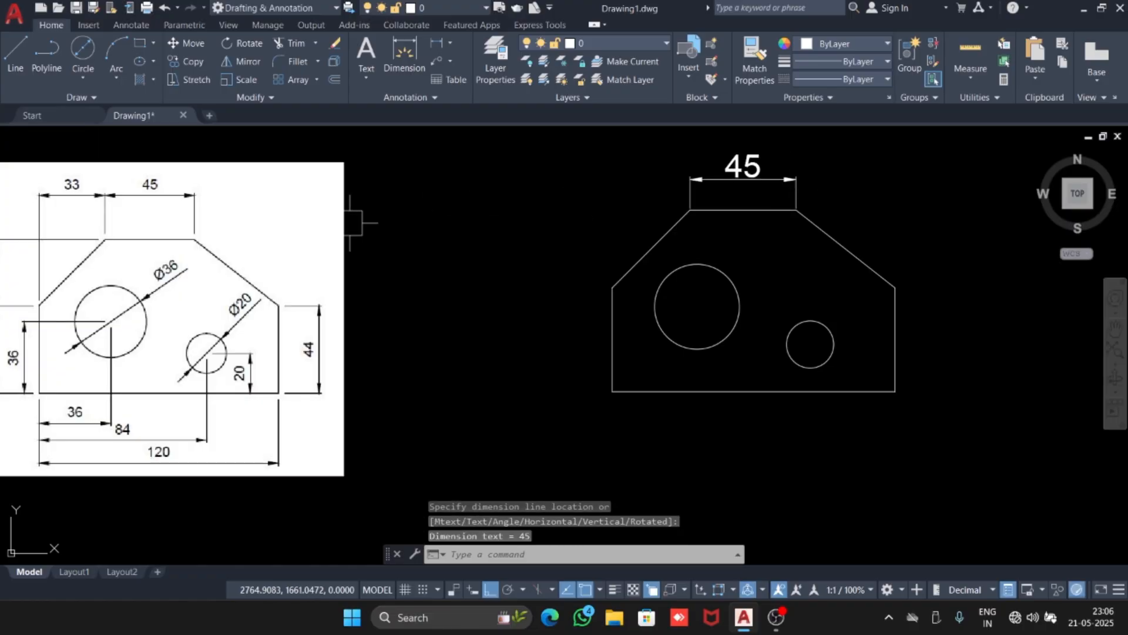
- Add a horizontal linear dimension across the left sloped edge, aligned with the top edge's dimension
{"action": "middle_click_drag", "start_coordinate": [537, 254], "coordinate": [667, 231]}
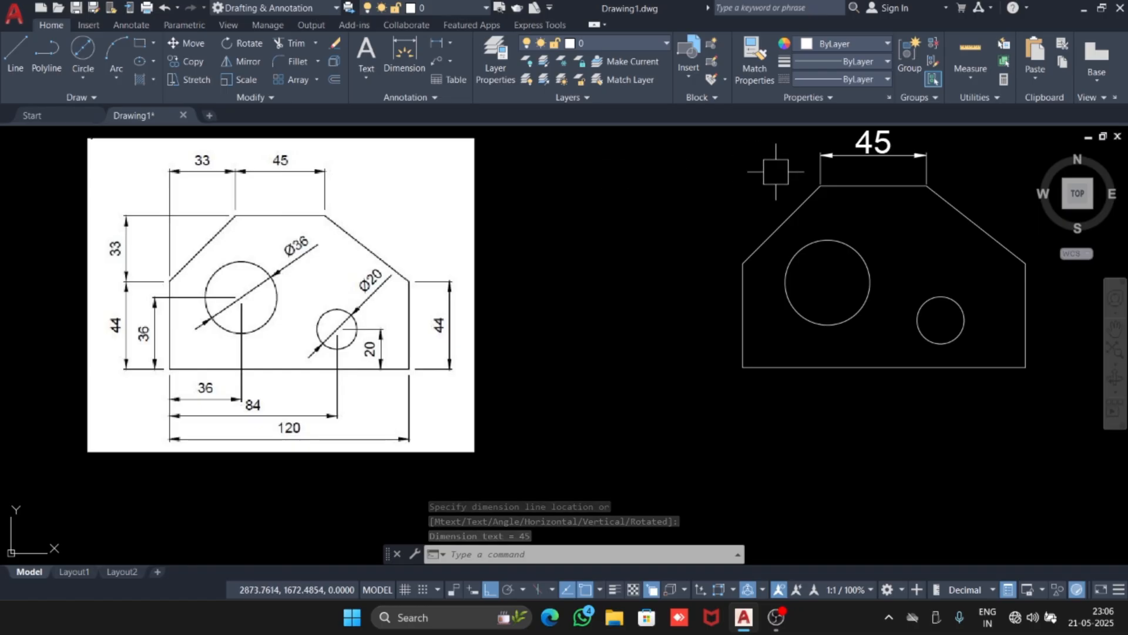
{"action": "middle_click_drag", "start_coordinate": [810, 182], "coordinate": [757, 200]}
{"action": "key", "text": "Return"}
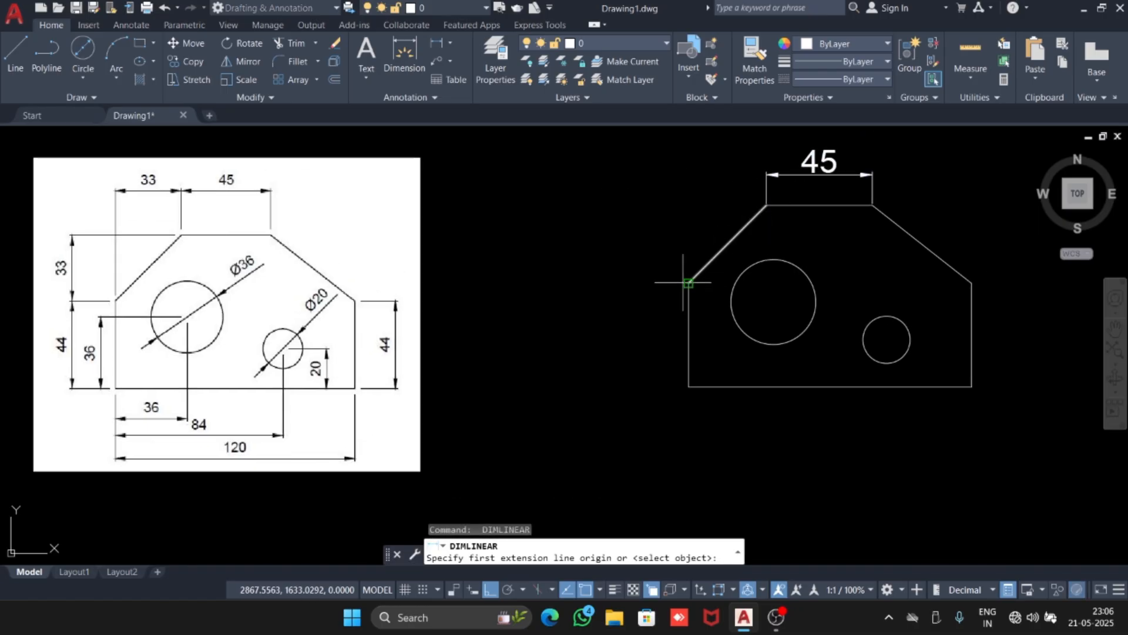
{"action": "left_click", "coordinate": [689, 281]}
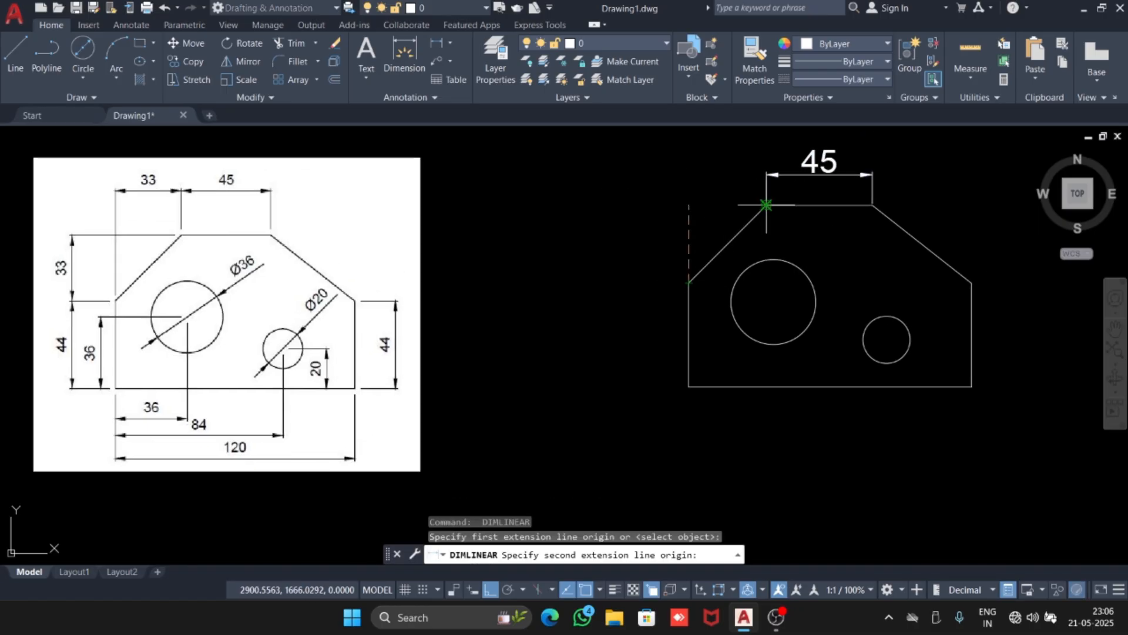
{"action": "left_click", "coordinate": [766, 206]}
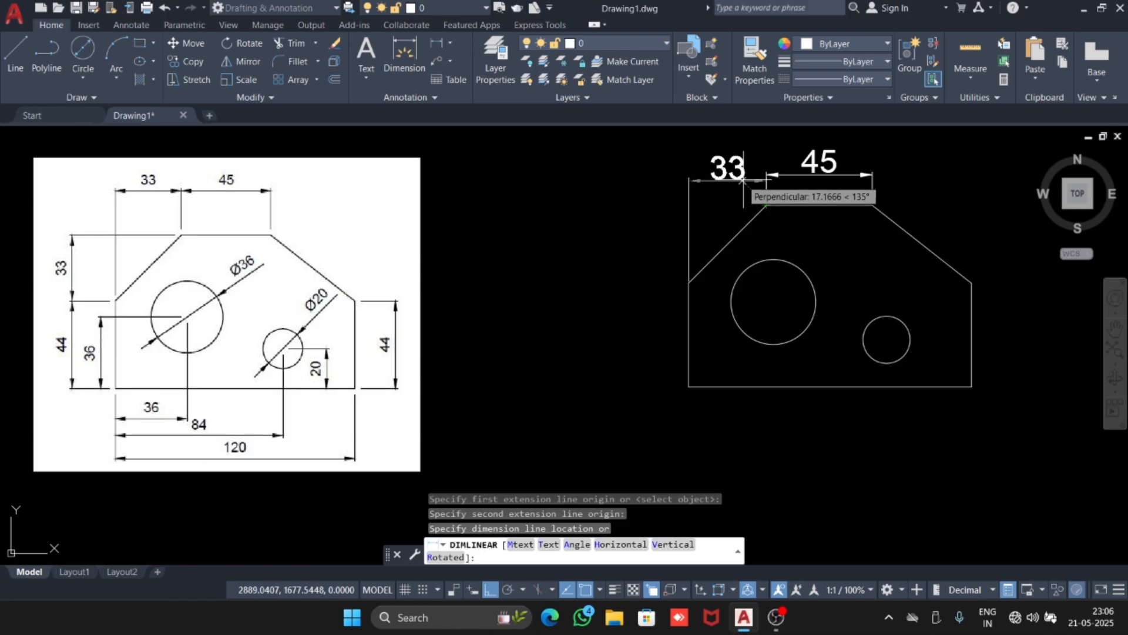
{"action": "left_click", "coordinate": [764, 174]}
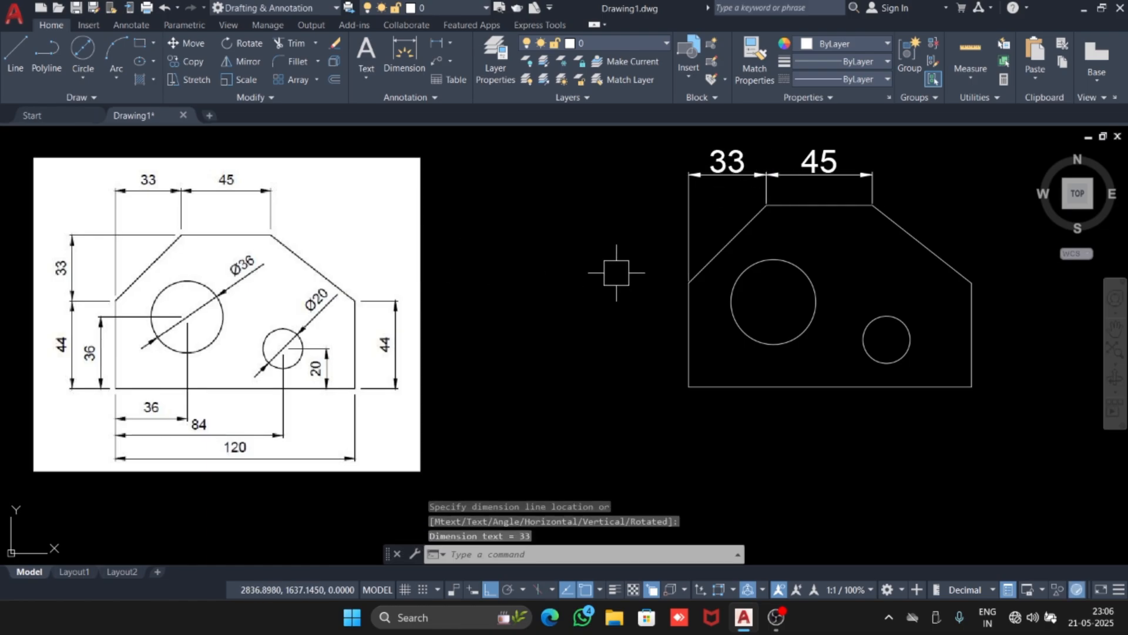
- Dimension the horizontal distance from the plate's lower-left corner to the large hole's centre, placed below the base
{"action": "key", "text": "Return"}
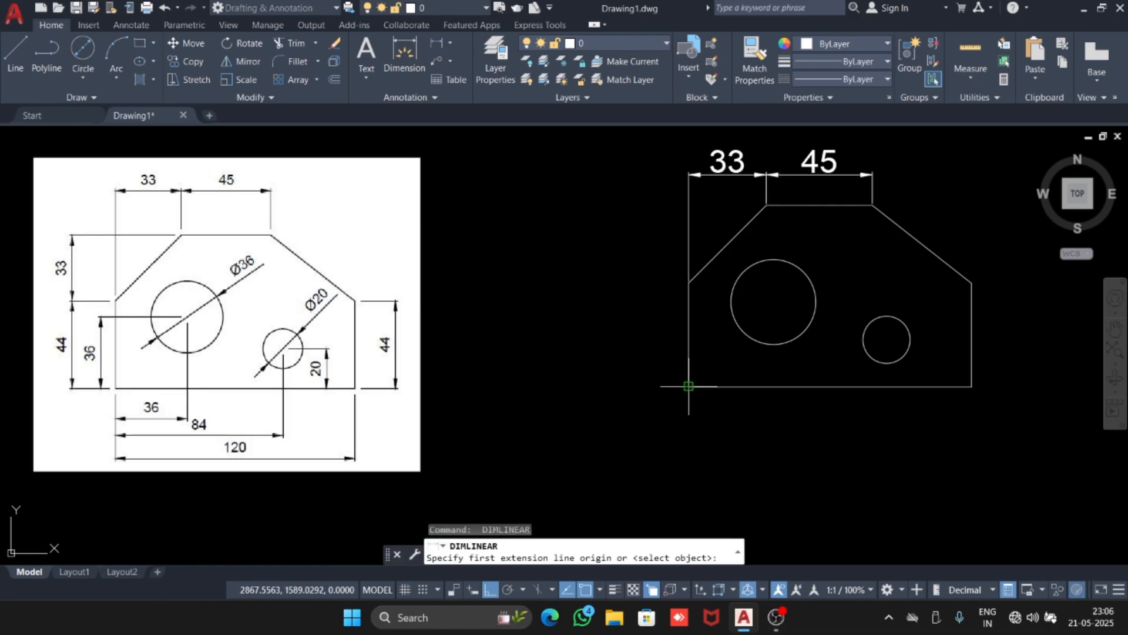
{"action": "left_click", "coordinate": [688, 387]}
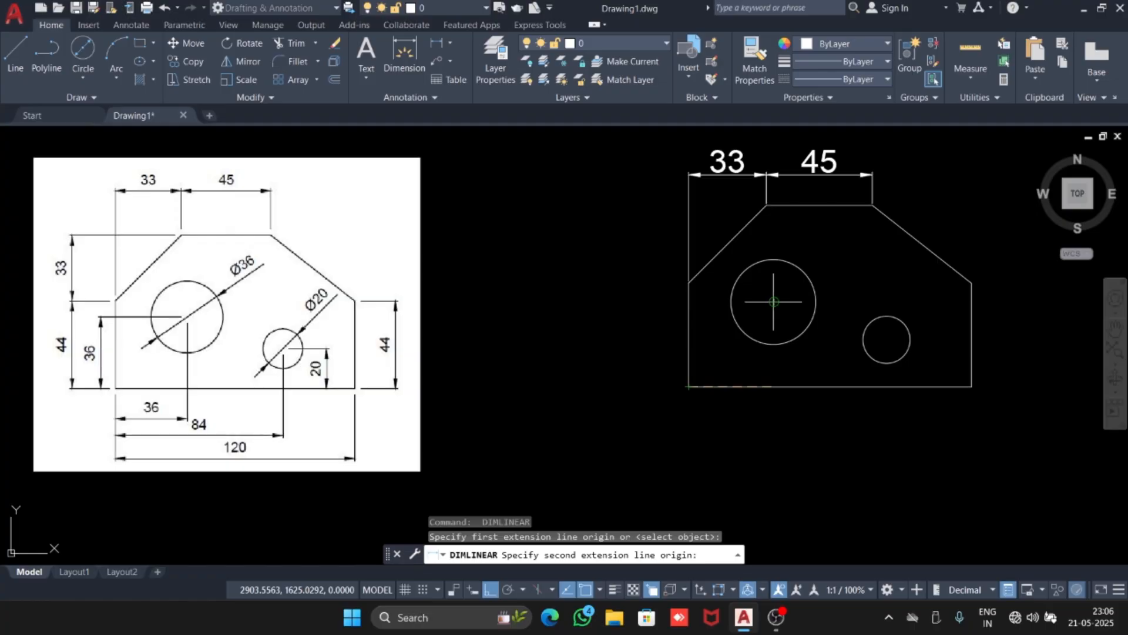
{"action": "left_click", "coordinate": [774, 302]}
{"action": "middle_click_drag", "start_coordinate": [764, 434], "coordinate": [764, 391]}
{"action": "left_click", "coordinate": [775, 380]}
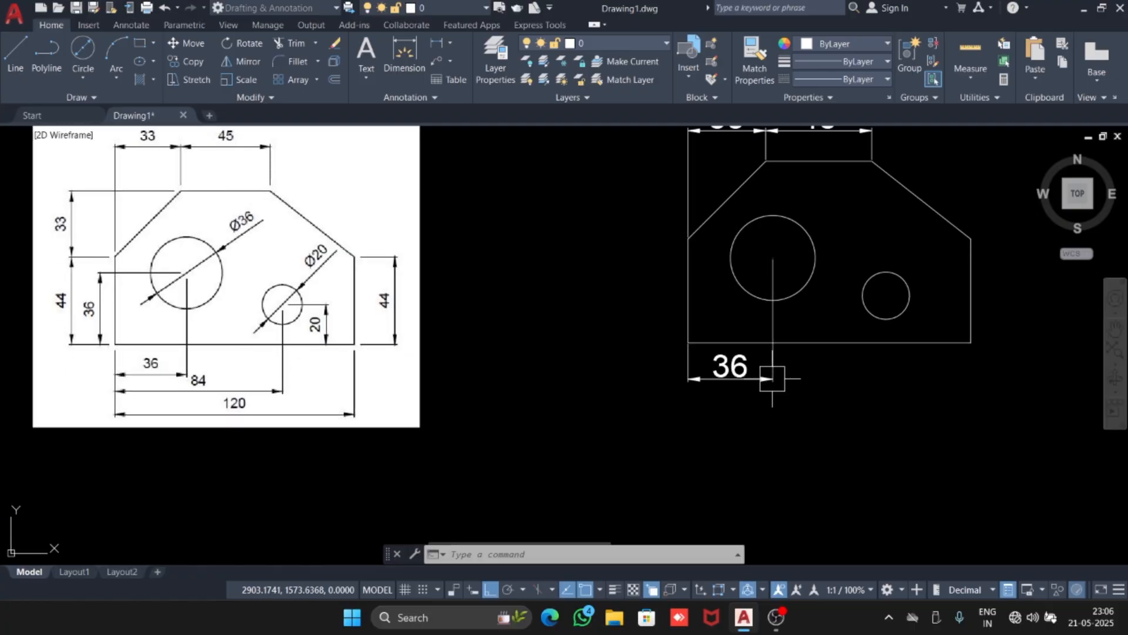
- Dimension the horizontal distance between the small hole's centre and the lower-left corner, placed below the large hole's dimension
{"action": "key", "text": "Return"}
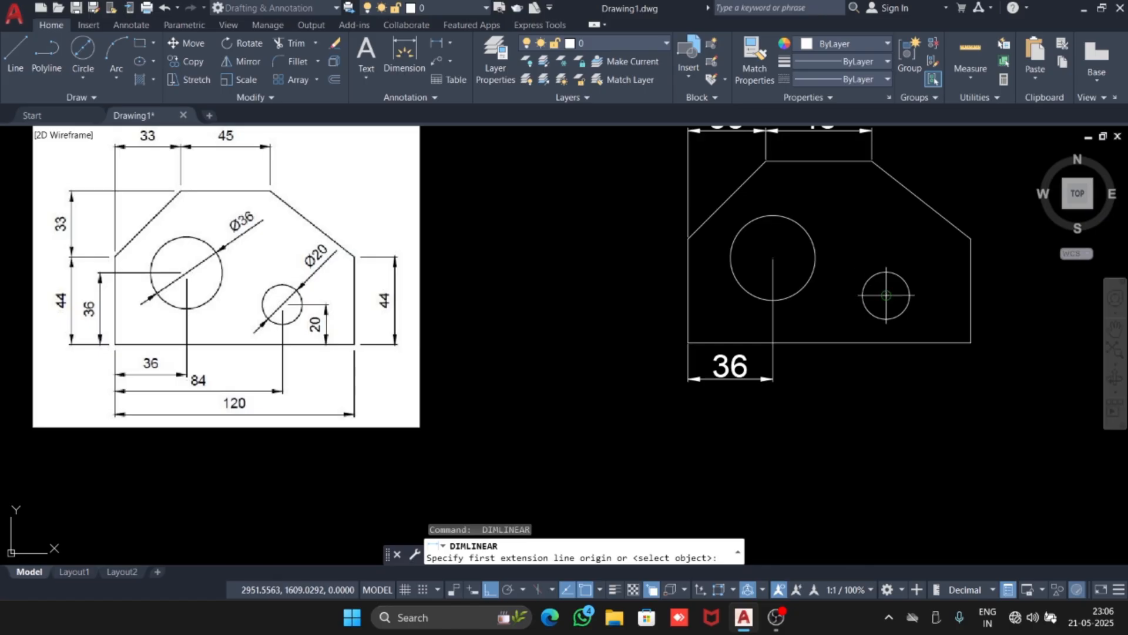
{"action": "left_click", "coordinate": [886, 295]}
{"action": "left_click", "coordinate": [688, 342]}
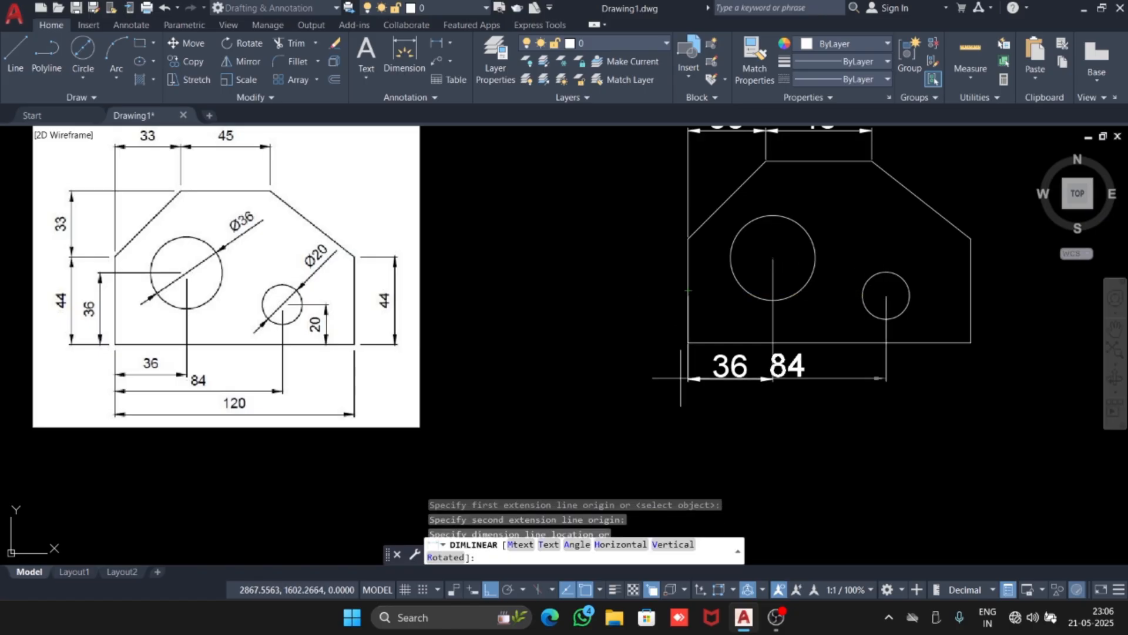
{"action": "left_click", "coordinate": [708, 409]}
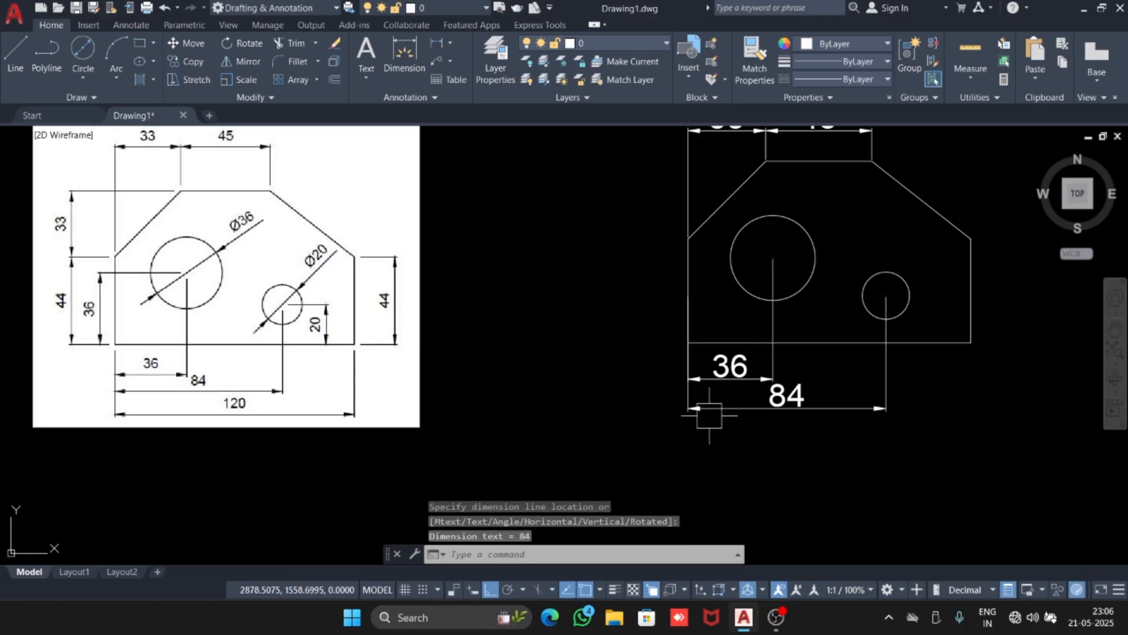
- Dimension the plate's overall base width with a linear dimension placed below the small hole's horizontal dimension
{"action": "middle_click_drag", "start_coordinate": [650, 403], "coordinate": [622, 352]}
{"action": "key", "text": "Return"}
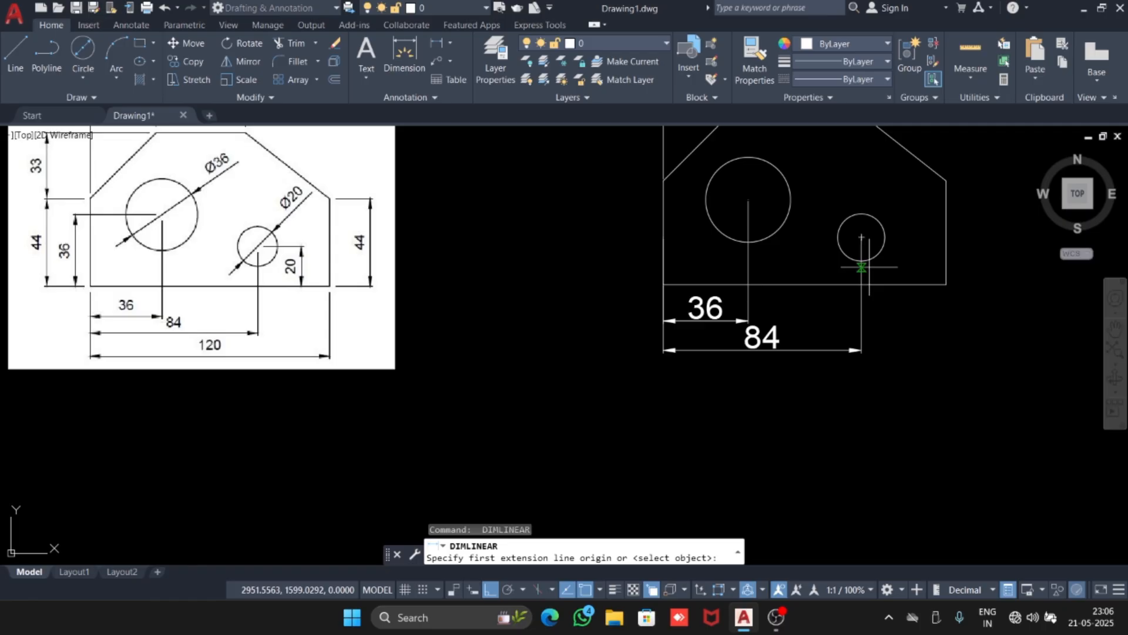
{"action": "left_click", "coordinate": [946, 284]}
{"action": "left_click", "coordinate": [662, 285]}
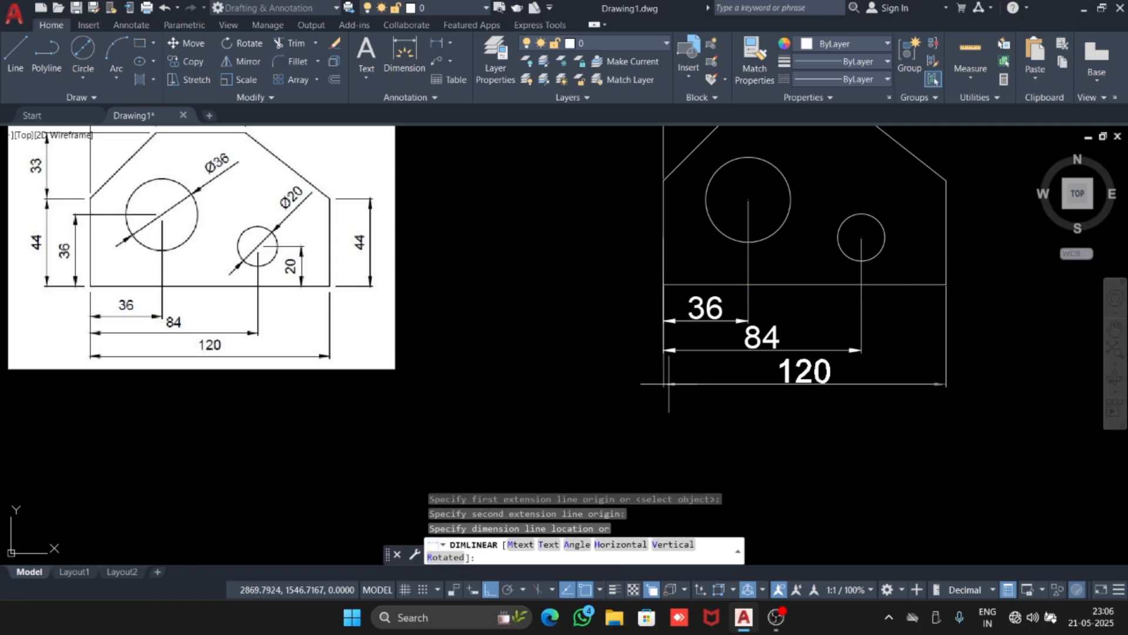
{"action": "left_click", "coordinate": [670, 383]}
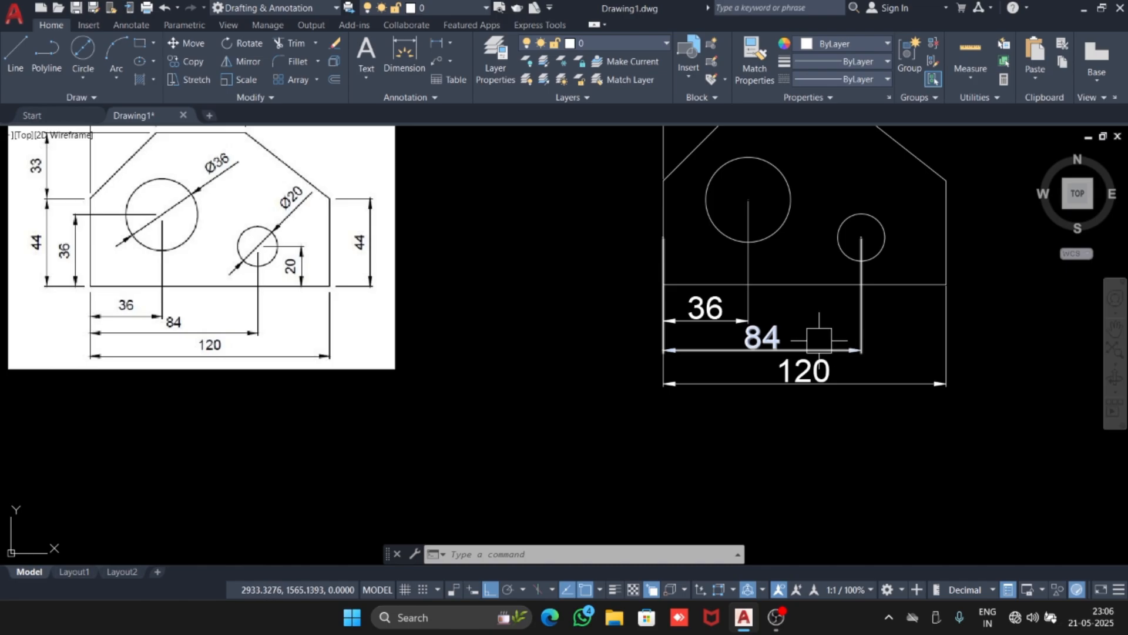
- Add a vertical linear dimension for the plate's right edge, placed outside the plate to the right
{"action": "scroll", "coordinate": [685, 289], "scroll_direction": "down", "scroll_amount": 2}
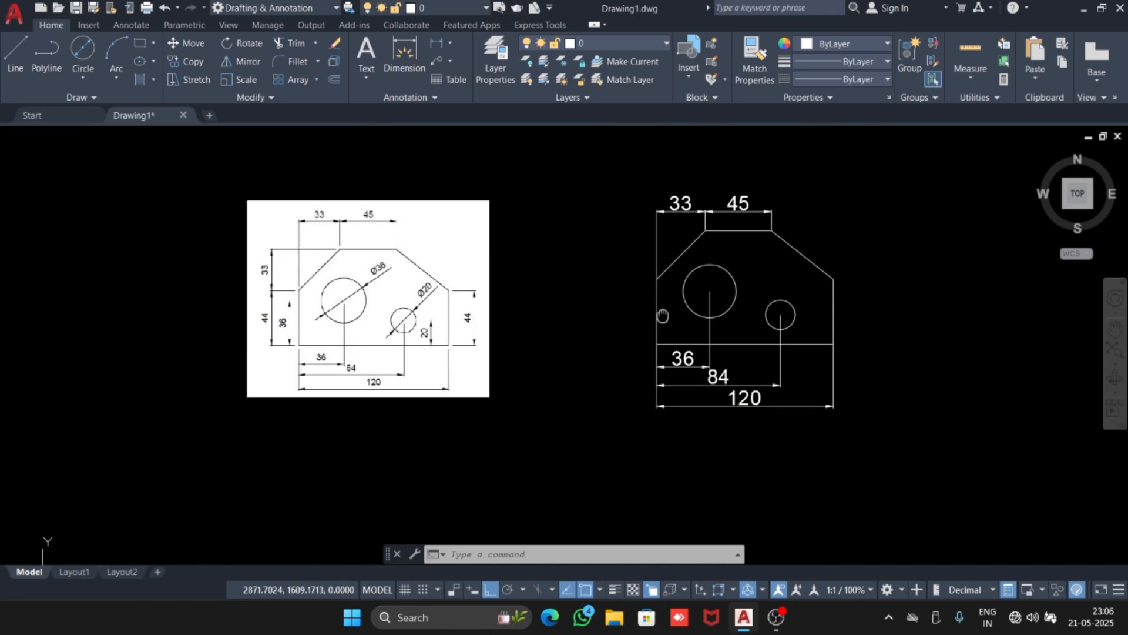
{"action": "scroll", "coordinate": [691, 214], "scroll_direction": "up", "scroll_amount": 2}
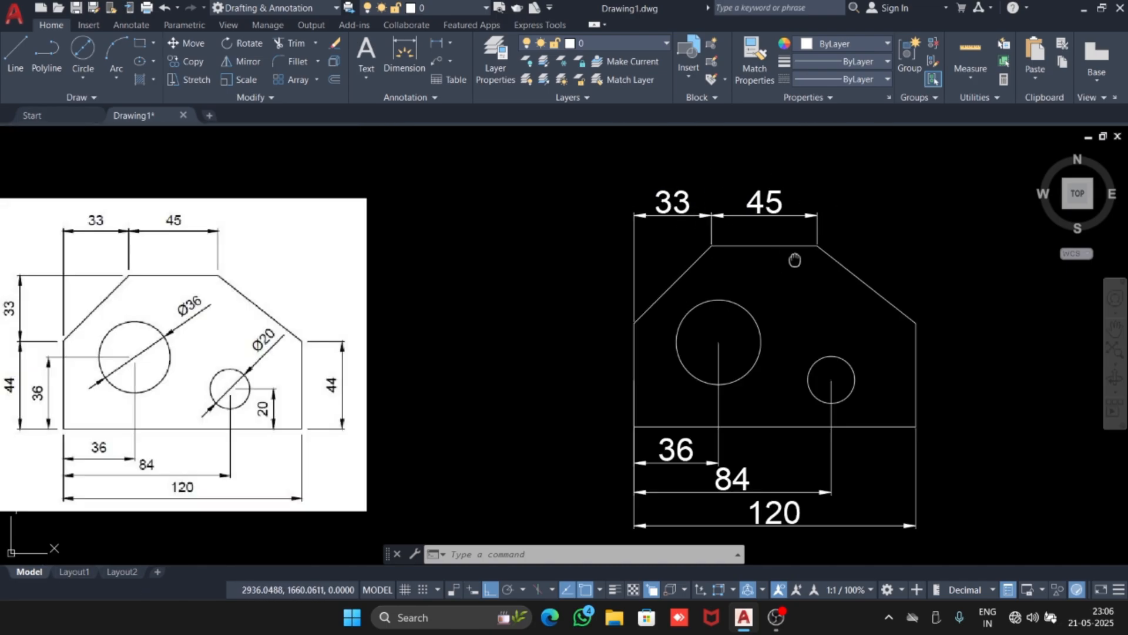
{"action": "middle_click_drag", "start_coordinate": [794, 259], "coordinate": [776, 271]}
{"action": "scroll", "coordinate": [775, 270], "scroll_direction": "down", "scroll_amount": 2}
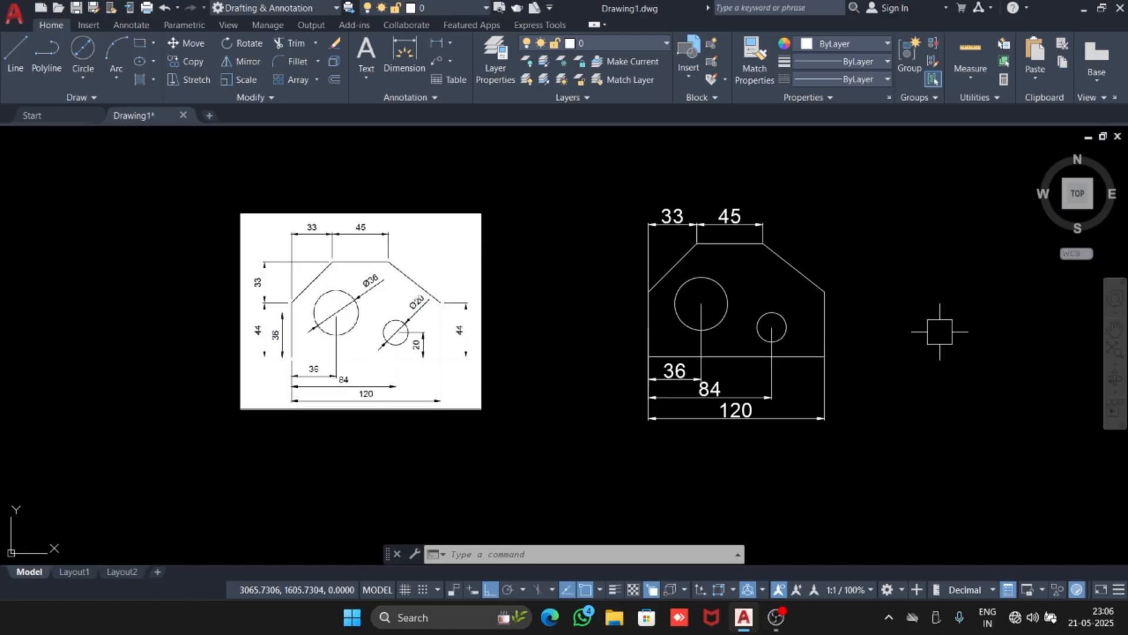
{"action": "key", "text": "Return"}
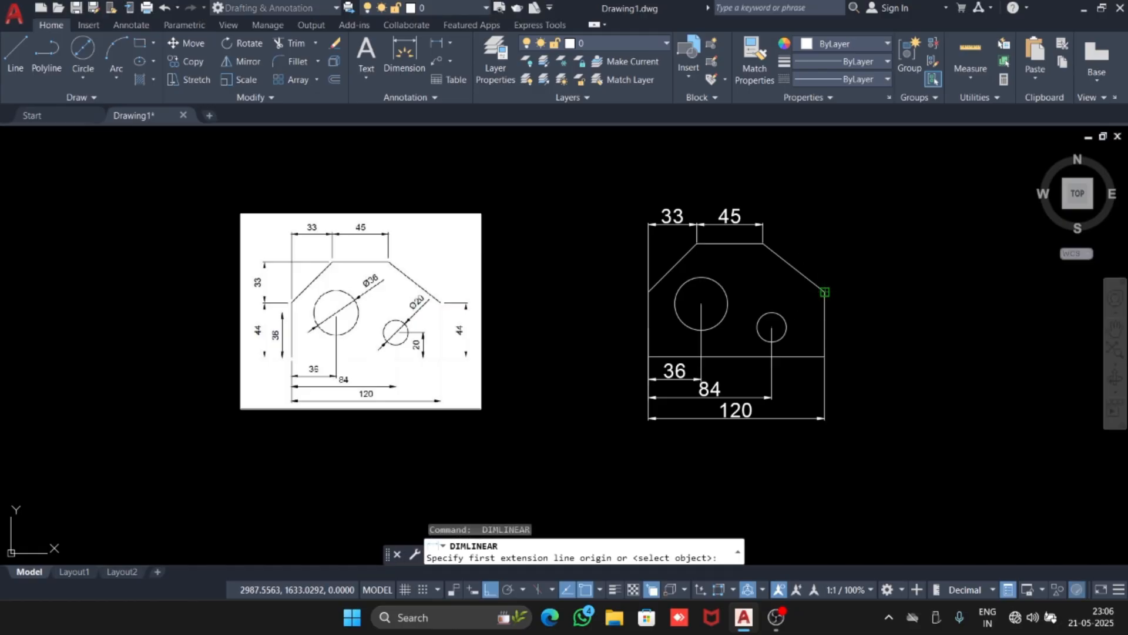
{"action": "left_click", "coordinate": [825, 292]}
{"action": "left_click", "coordinate": [825, 356]}
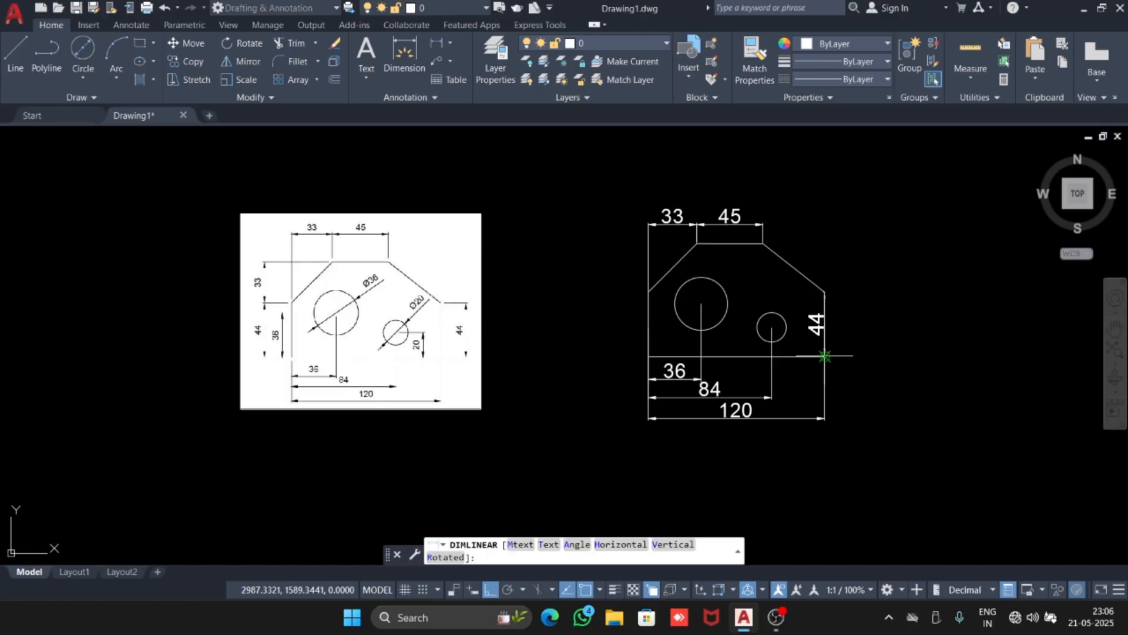
{"action": "left_click", "coordinate": [863, 350]}
- Add a vertical linear dimension for the plate's left edge, placed outside the plate to the left
{"action": "scroll", "coordinate": [576, 350], "scroll_direction": "up", "scroll_amount": 4}
{"action": "scroll", "coordinate": [428, 343], "scroll_direction": "down", "scroll_amount": 2}
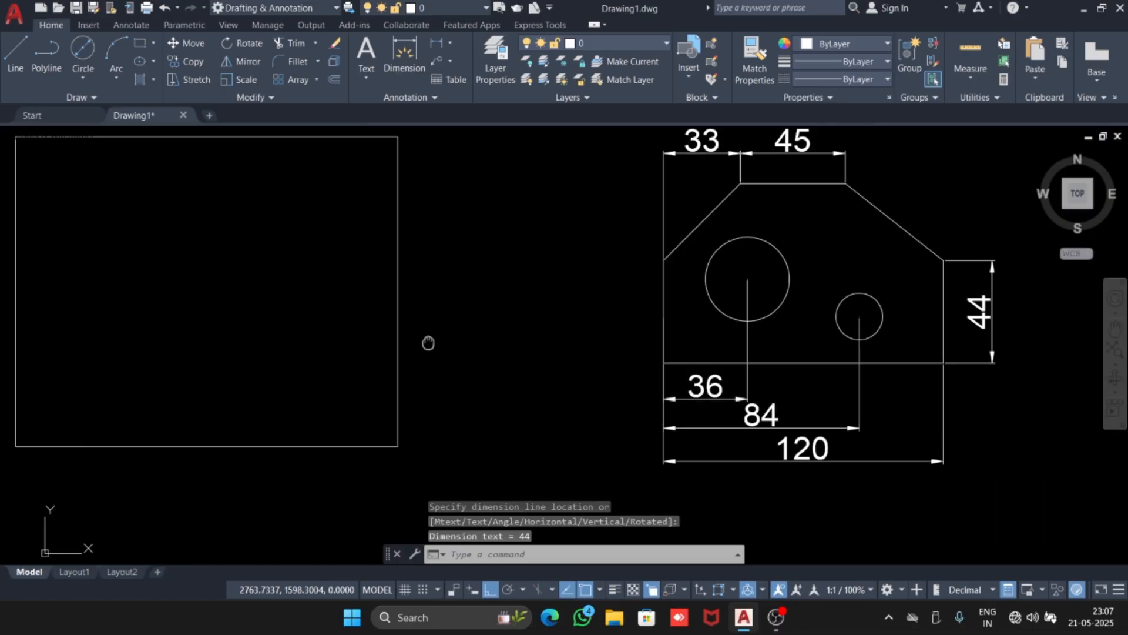
{"action": "middle_click_drag", "start_coordinate": [428, 343], "coordinate": [565, 310]}
{"action": "scroll", "coordinate": [578, 308], "scroll_direction": "down", "scroll_amount": 2}
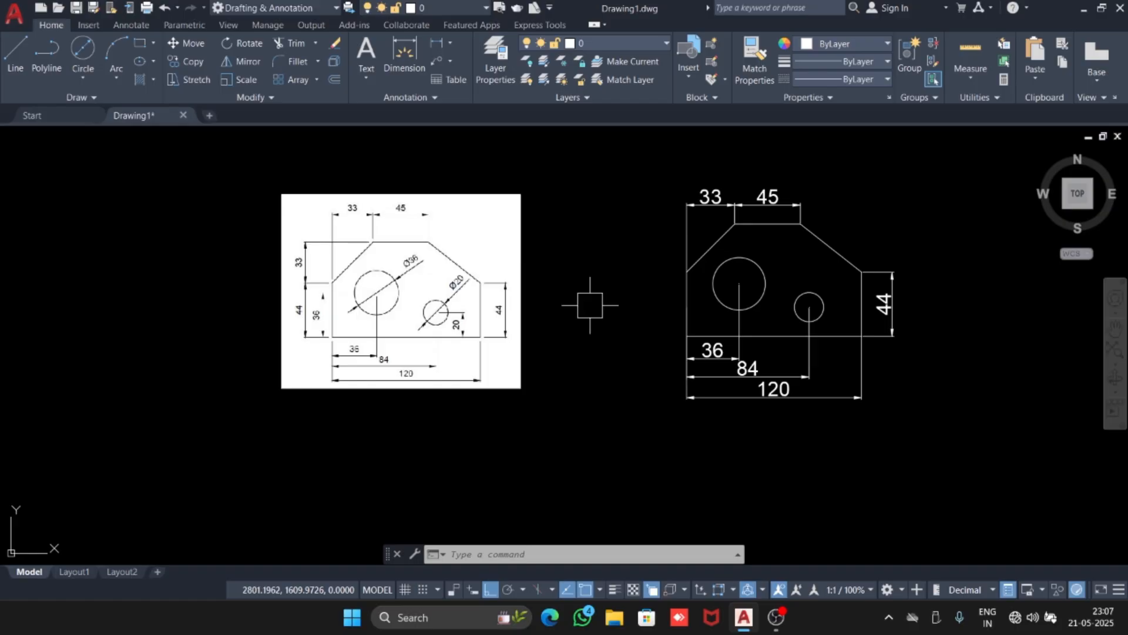
{"action": "scroll", "coordinate": [625, 282], "scroll_direction": "up", "scroll_amount": 2}
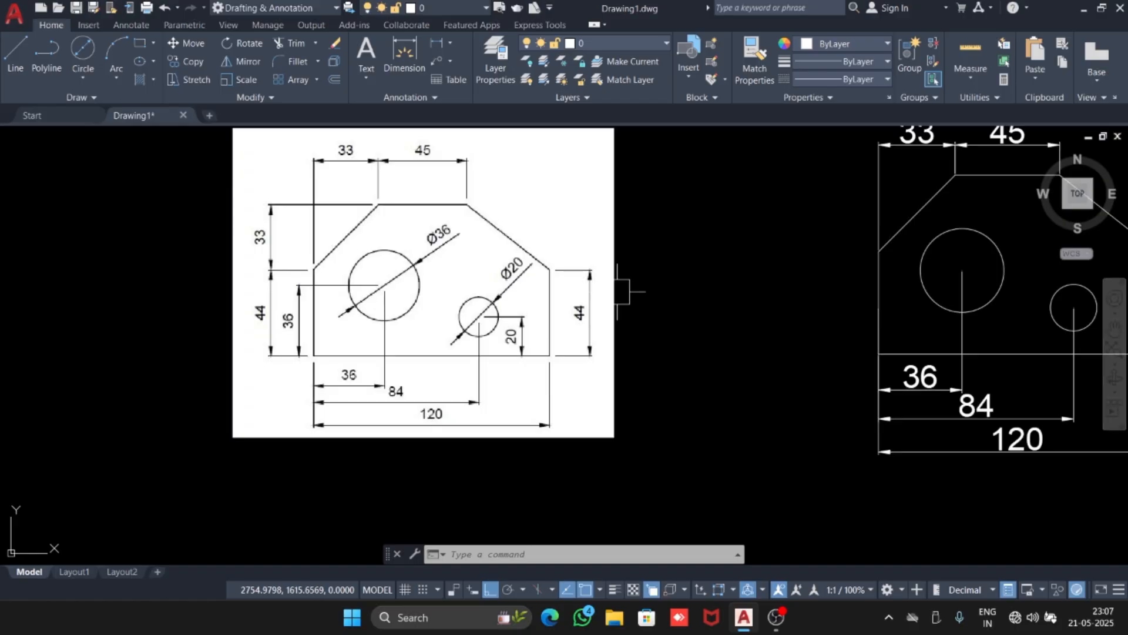
{"action": "middle_click_drag", "start_coordinate": [719, 298], "coordinate": [681, 310]}
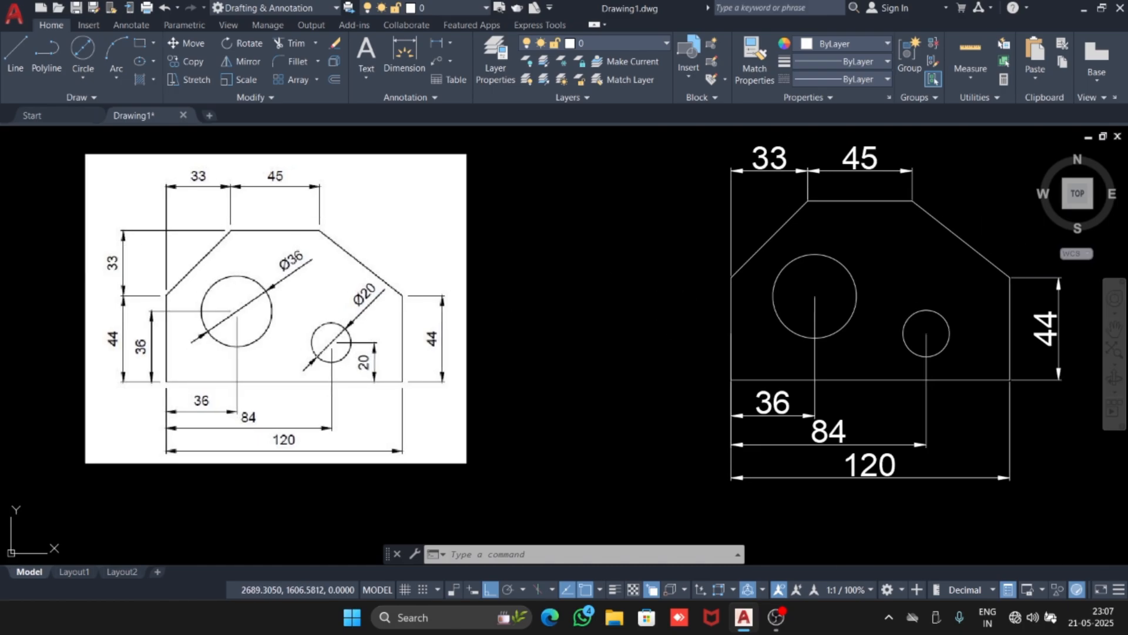
{"action": "key", "text": "Return"}
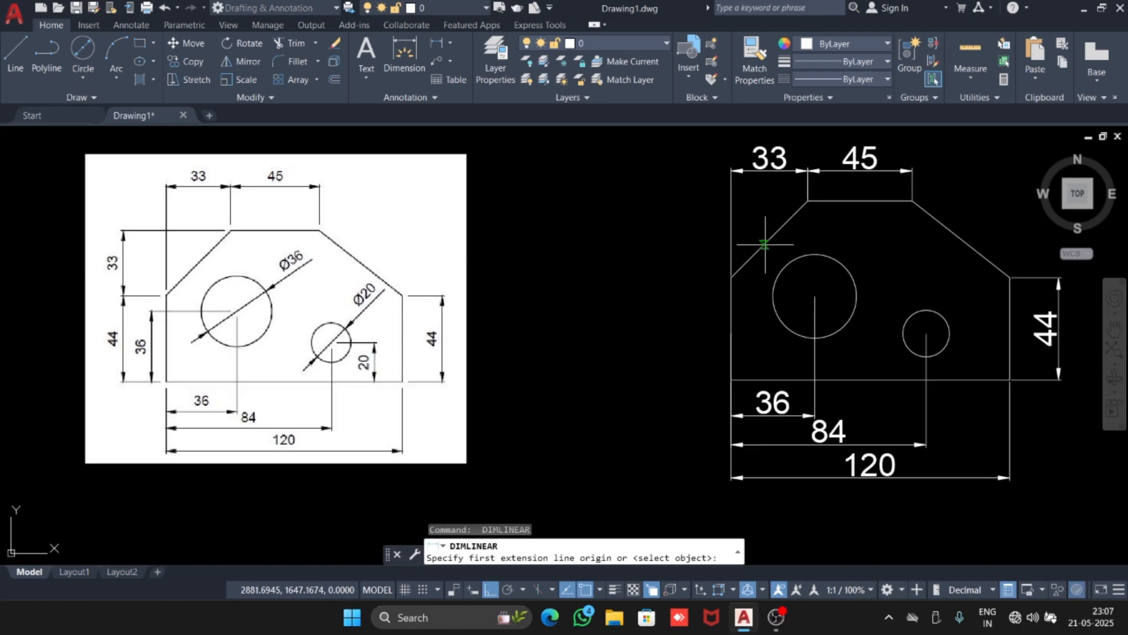
{"action": "left_click", "coordinate": [731, 380]}
{"action": "left_click", "coordinate": [731, 277]}
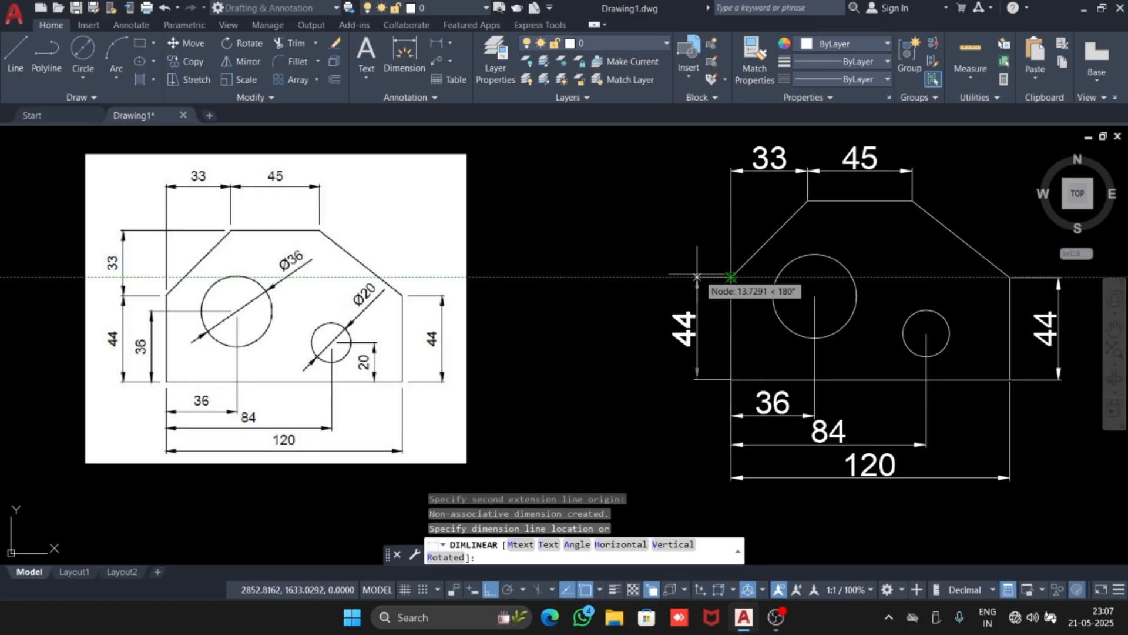
{"action": "left_click", "coordinate": [660, 283]}
- Dimension the vertical height of the left sloped edge, aligned with the left edge's vertical dimension
{"action": "key", "text": "Return"}
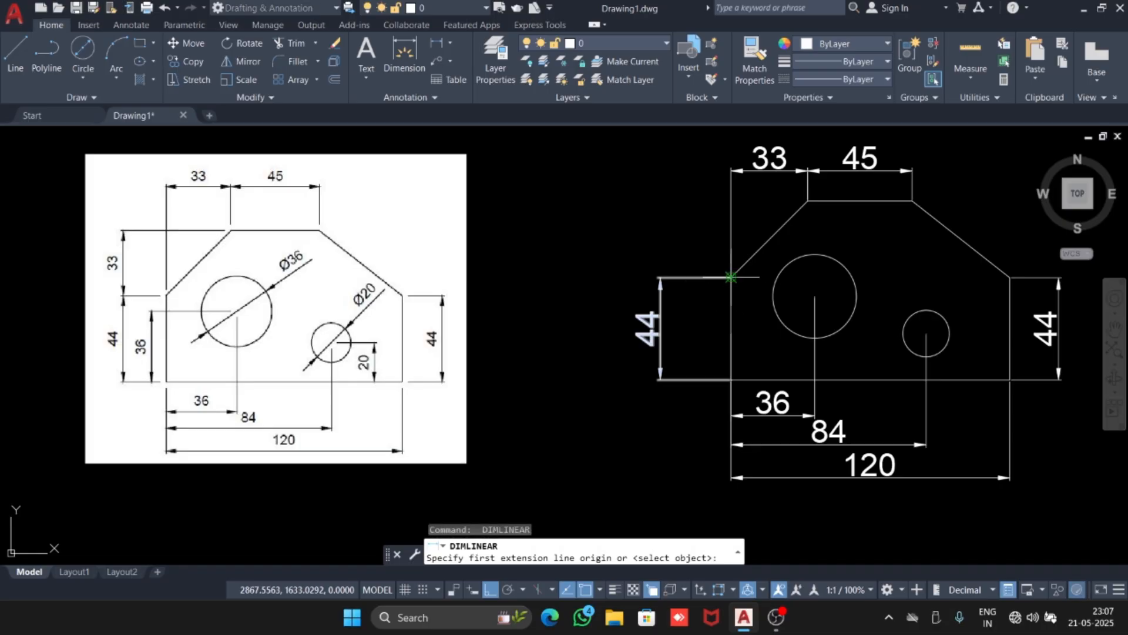
{"action": "left_click", "coordinate": [730, 277]}
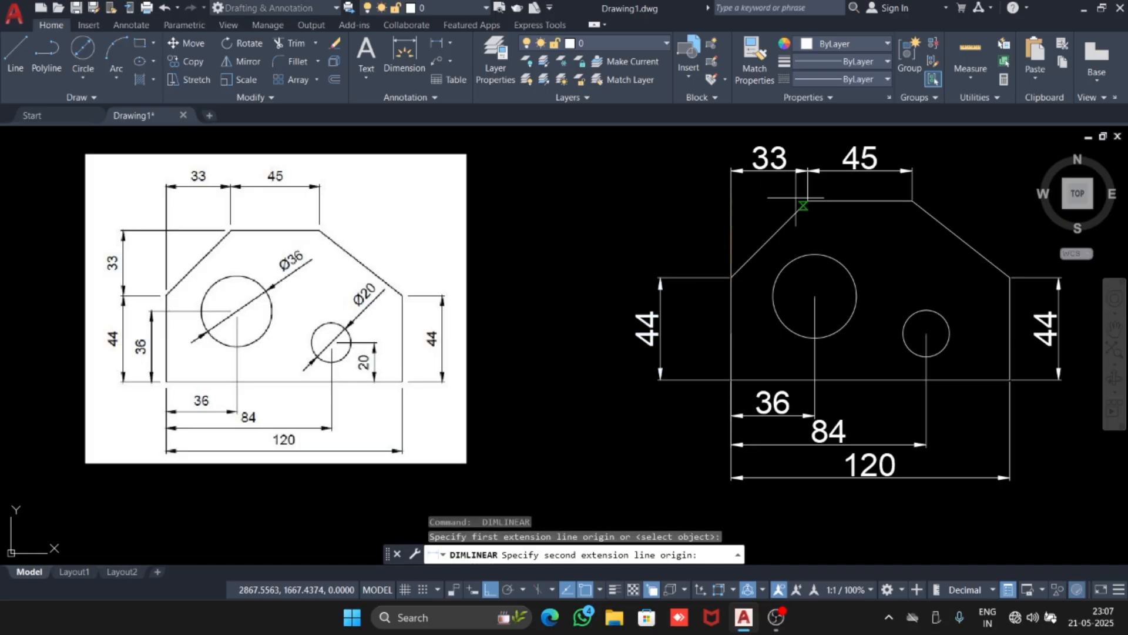
{"action": "left_click", "coordinate": [730, 200]}
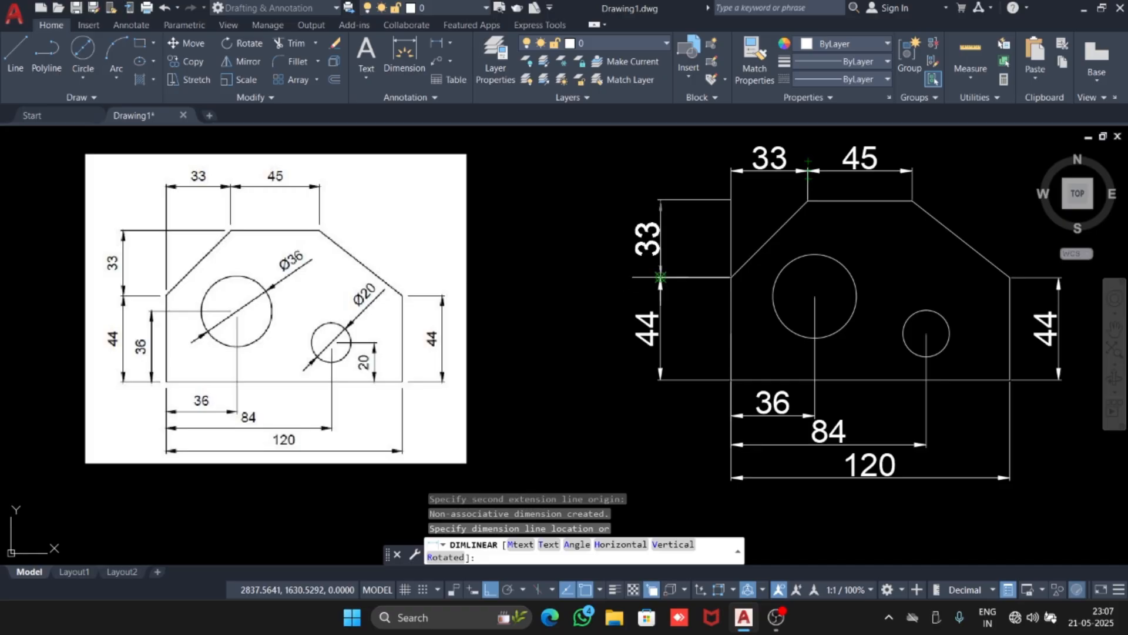
{"action": "left_click", "coordinate": [661, 277]}
- Dimension the vertical distance from the plate's lower-left corner to the large hole's centre, placed between the plate and the left edge's dimension
{"action": "key", "text": "Return"}
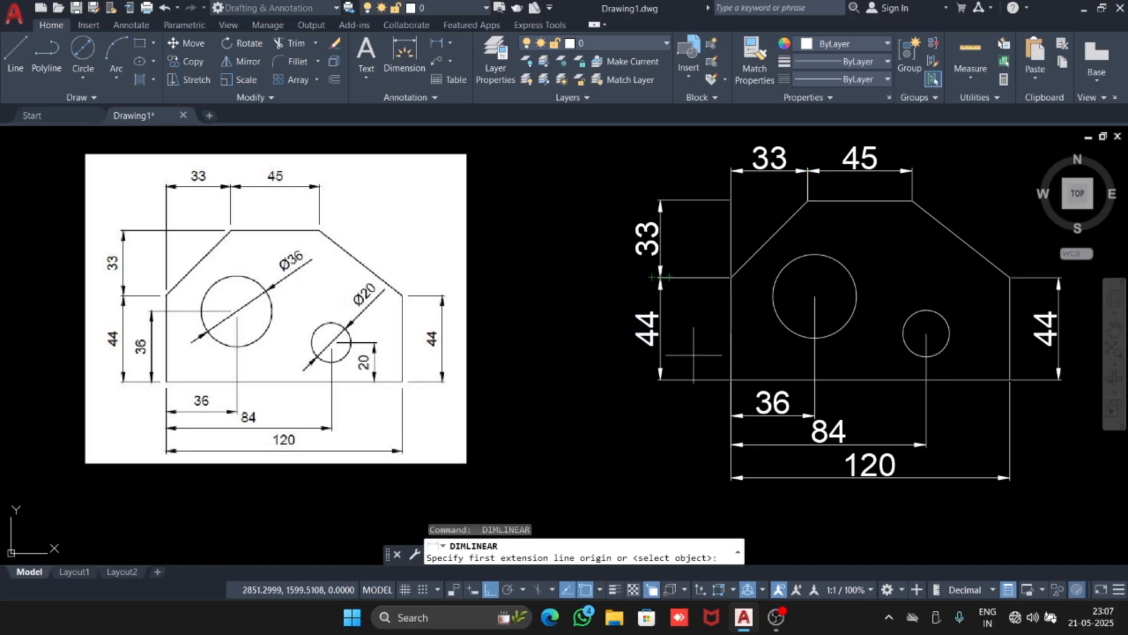
{"action": "left_click", "coordinate": [731, 380]}
{"action": "left_click", "coordinate": [814, 296]}
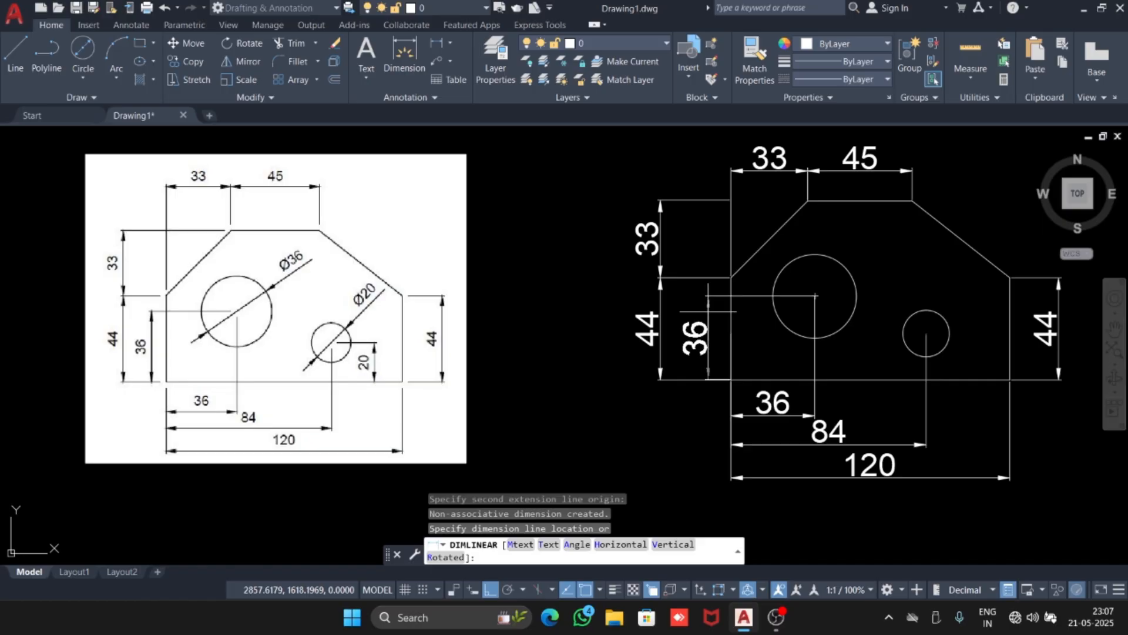
{"action": "left_click", "coordinate": [709, 314]}
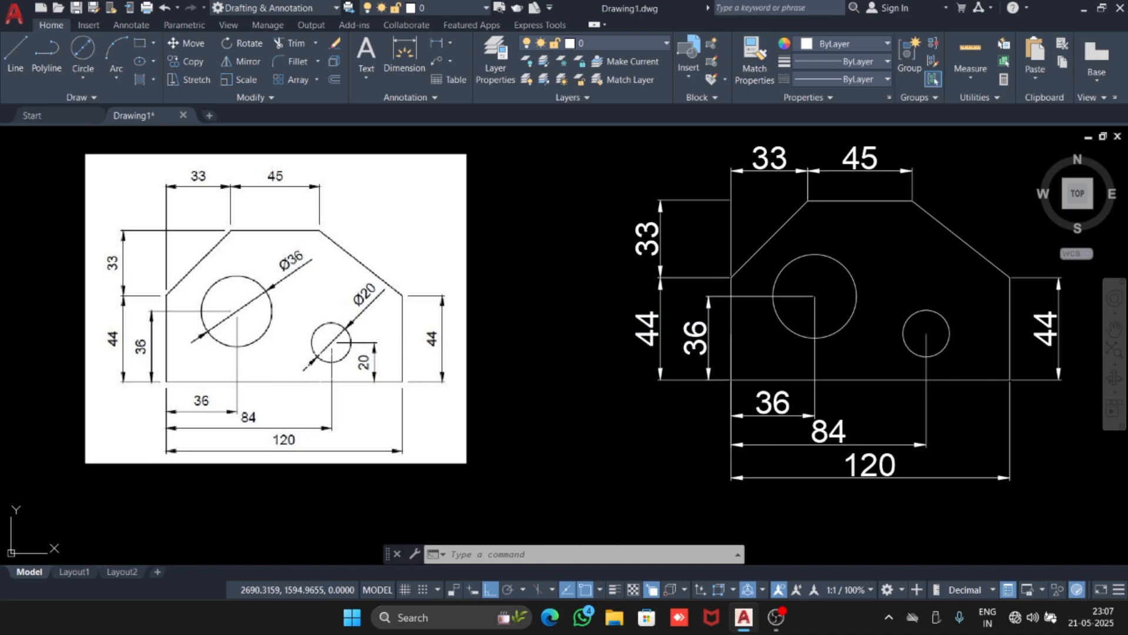
- Add a diameter dimension to the large hole, with its text outside the circle toward the upper right
{"action": "scroll", "coordinate": [251, 358], "scroll_direction": "down", "scroll_amount": 2}
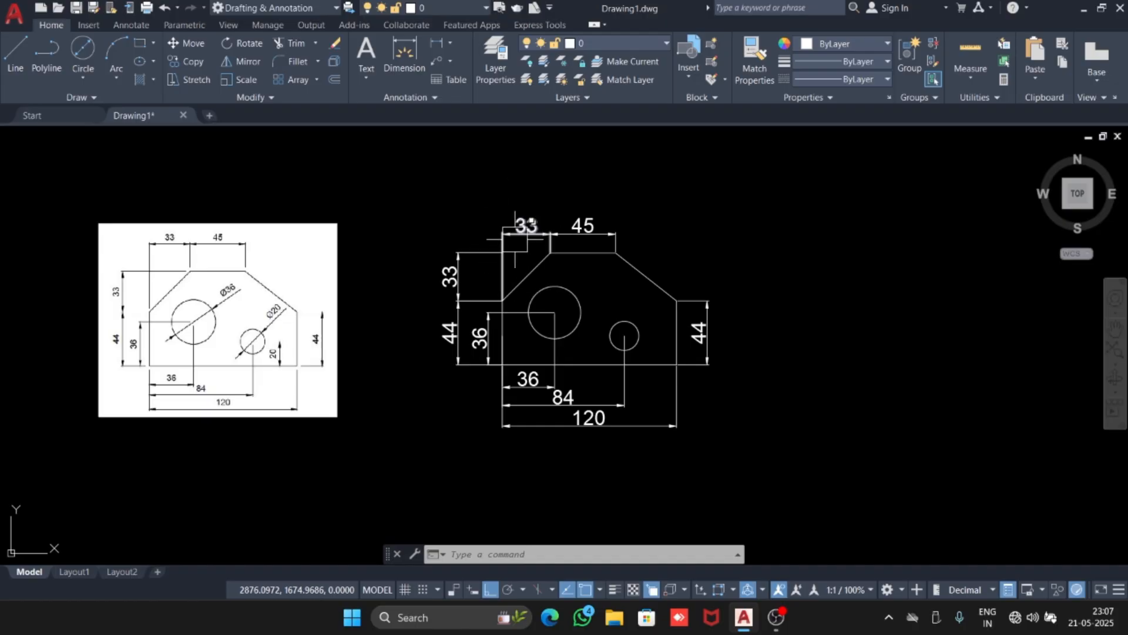
{"action": "left_click", "coordinate": [451, 42]}
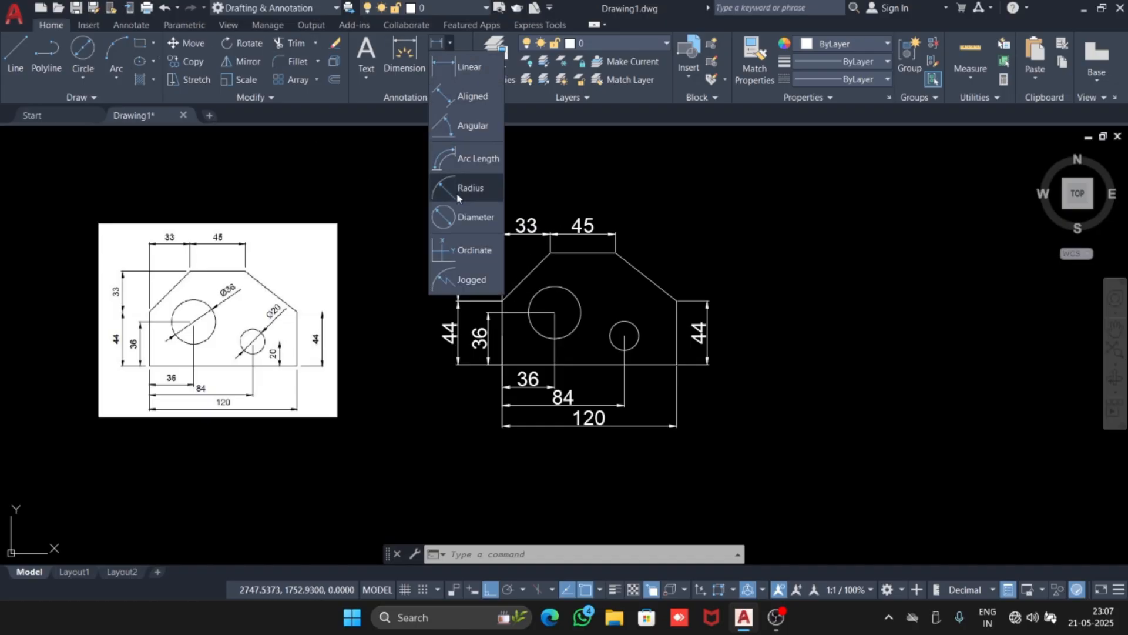
{"action": "left_click", "coordinate": [464, 223]}
{"action": "scroll", "coordinate": [568, 300], "scroll_direction": "up", "scroll_amount": 3}
{"action": "left_click", "coordinate": [582, 288]}
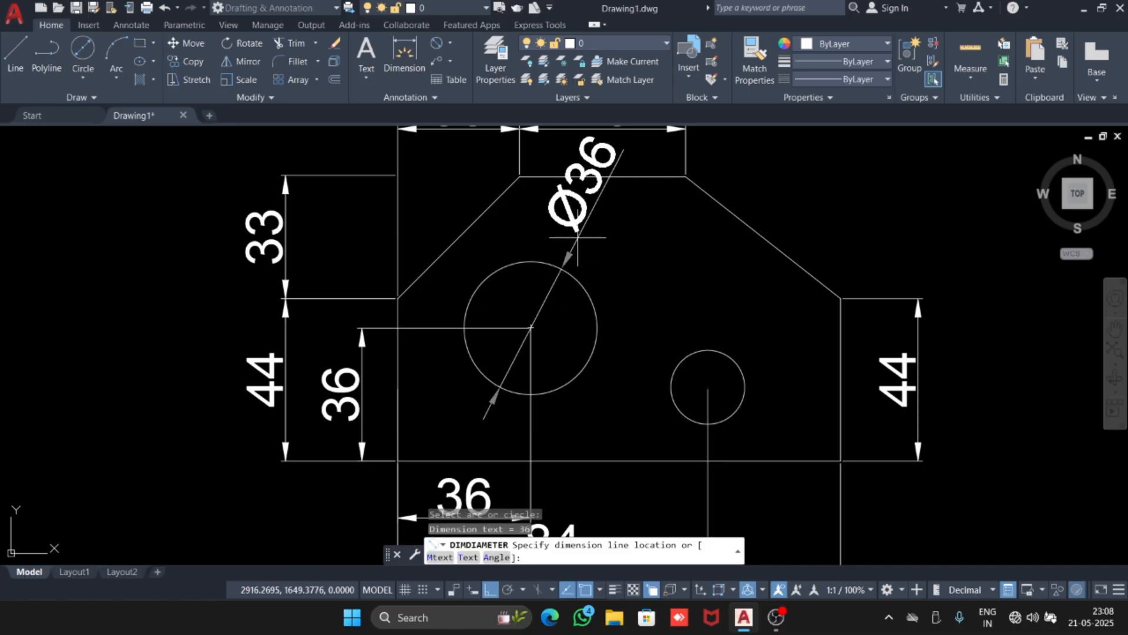
{"action": "left_click", "coordinate": [596, 276]}
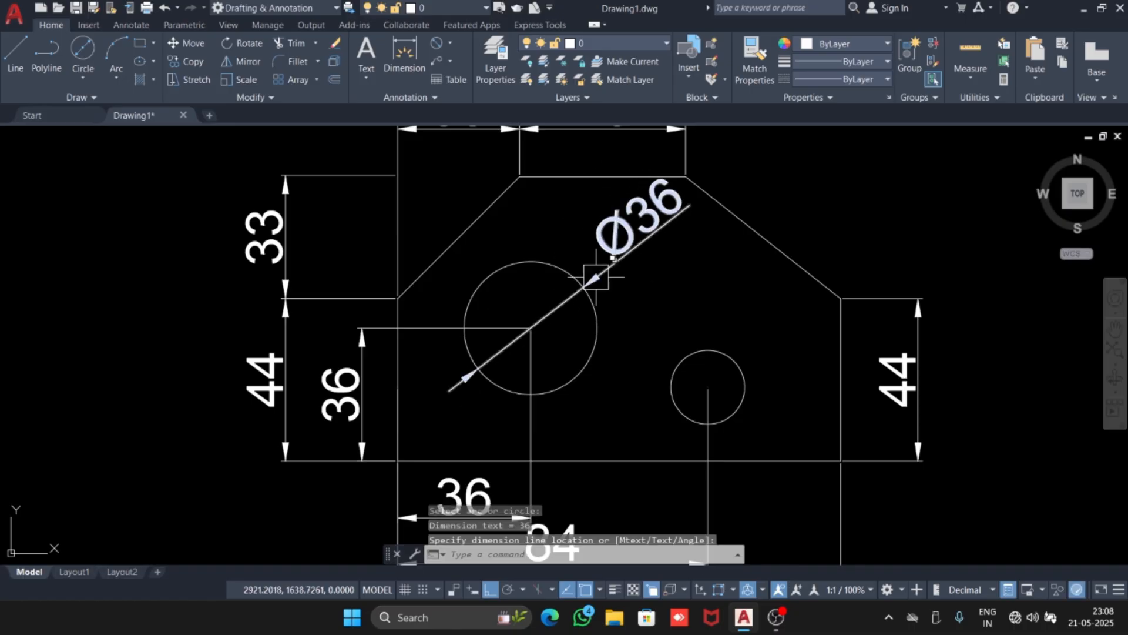
- Add a diameter dimension to the small hole, with its text outside the circle toward the upper right
{"action": "scroll", "coordinate": [597, 275], "scroll_direction": "down", "scroll_amount": 4}
{"action": "middle_click_drag", "start_coordinate": [597, 275], "coordinate": [798, 242]}
{"action": "scroll", "coordinate": [309, 236], "scroll_direction": "up", "scroll_amount": 2}
{"action": "scroll", "coordinate": [309, 236], "scroll_direction": "up", "scroll_amount": 2}
{"action": "scroll", "coordinate": [693, 257], "scroll_direction": "down", "scroll_amount": 2}
{"action": "middle_click_drag", "start_coordinate": [693, 257], "coordinate": [409, 261]}
{"action": "scroll", "coordinate": [810, 258], "scroll_direction": "down", "scroll_amount": 2}
{"action": "middle_click_drag", "start_coordinate": [810, 258], "coordinate": [606, 258]}
{"action": "key", "text": "Return"}
{"action": "scroll", "coordinate": [743, 291], "scroll_direction": "up", "scroll_amount": 3}
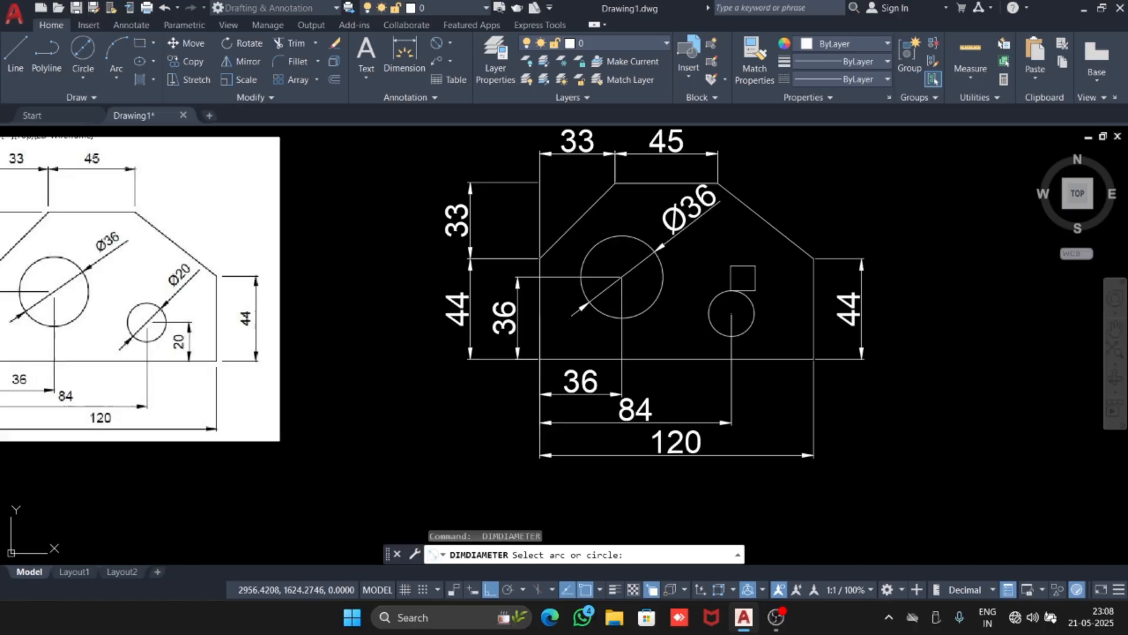
{"action": "scroll", "coordinate": [746, 264], "scroll_direction": "up", "scroll_amount": 4}
{"action": "left_click", "coordinate": [733, 323]}
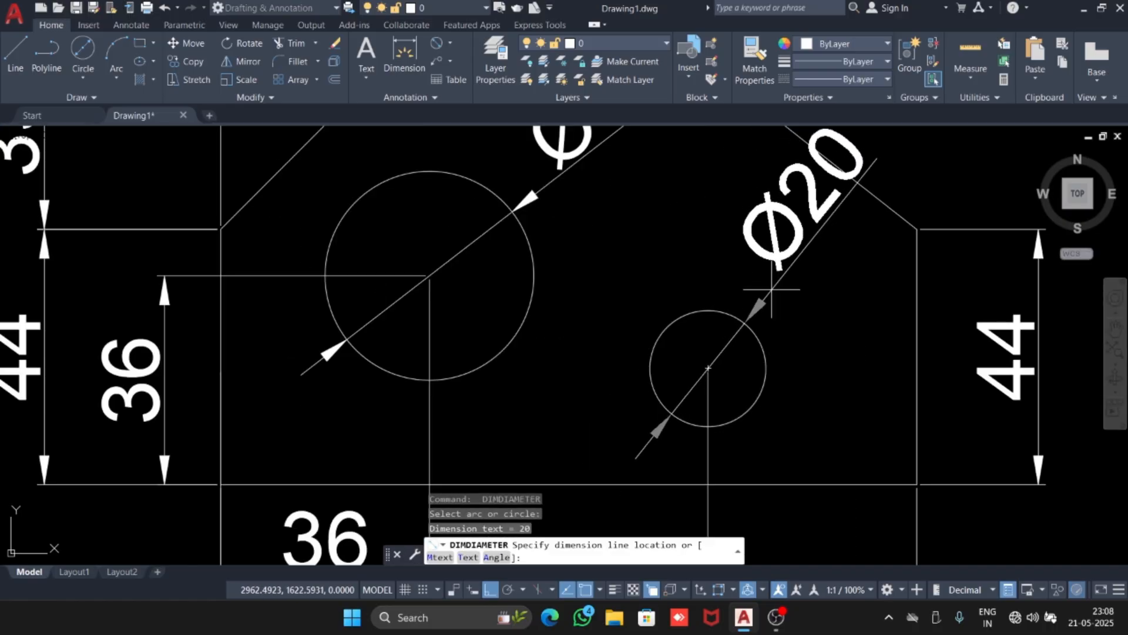
{"action": "left_click", "coordinate": [808, 272]}
- Dimension the vertical distance from the small hole's centre to the base with a linear dimension placed right of the hole
{"action": "scroll", "coordinate": [808, 272], "scroll_direction": "down", "scroll_amount": 5}
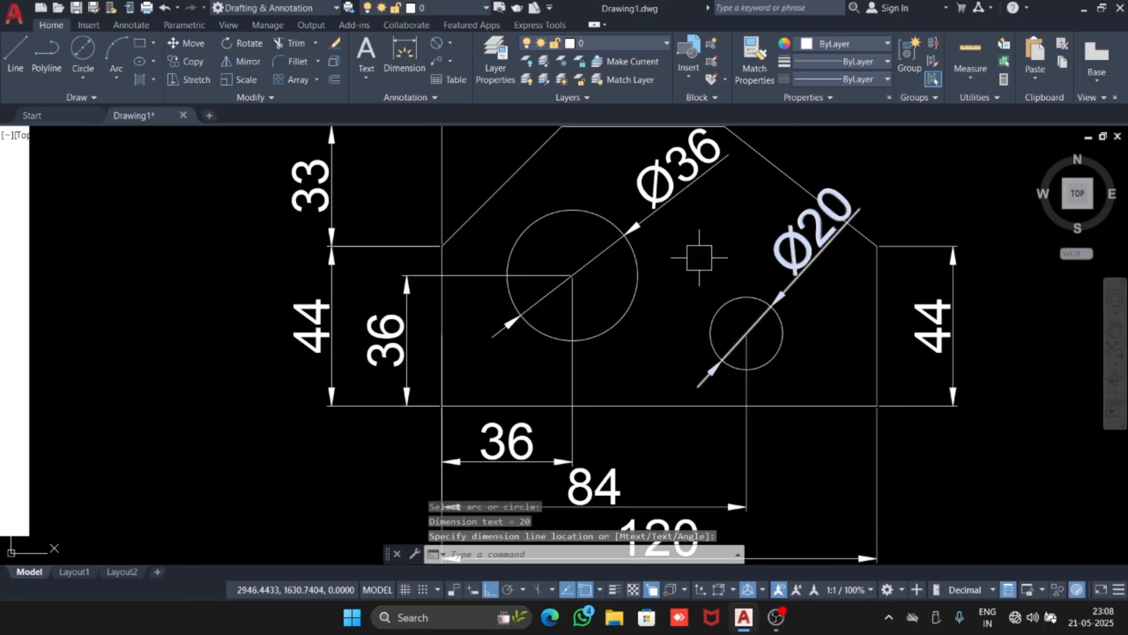
{"action": "scroll", "coordinate": [306, 317], "scroll_direction": "up", "scroll_amount": 4}
{"action": "scroll", "coordinate": [332, 235], "scroll_direction": "down", "scroll_amount": 6}
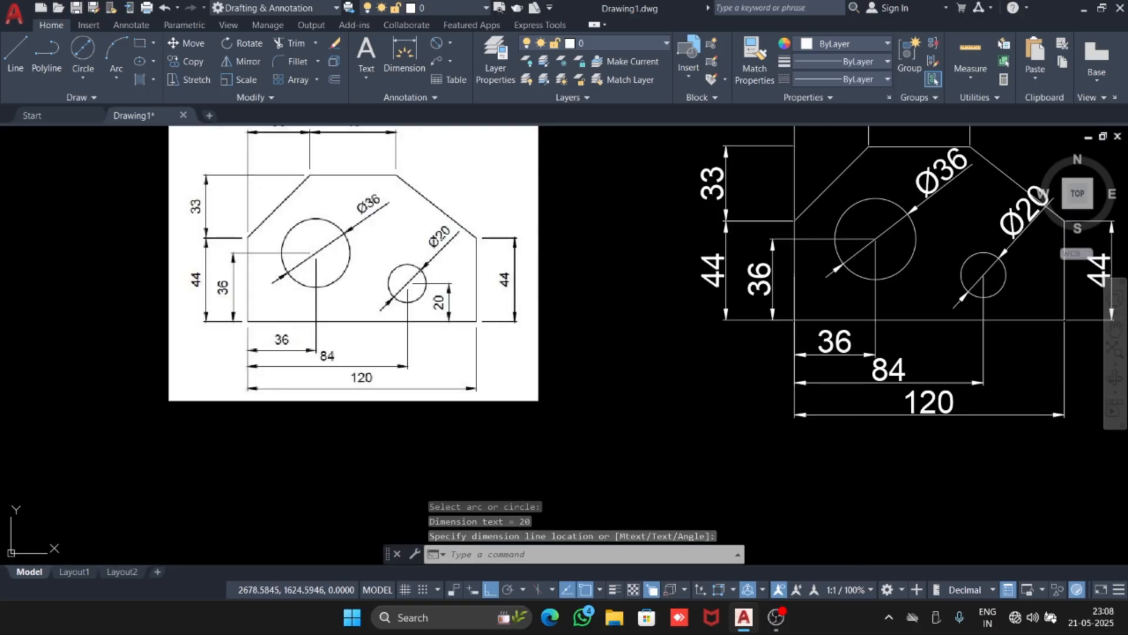
{"action": "scroll", "coordinate": [232, 292], "scroll_direction": "up", "scroll_amount": 4}
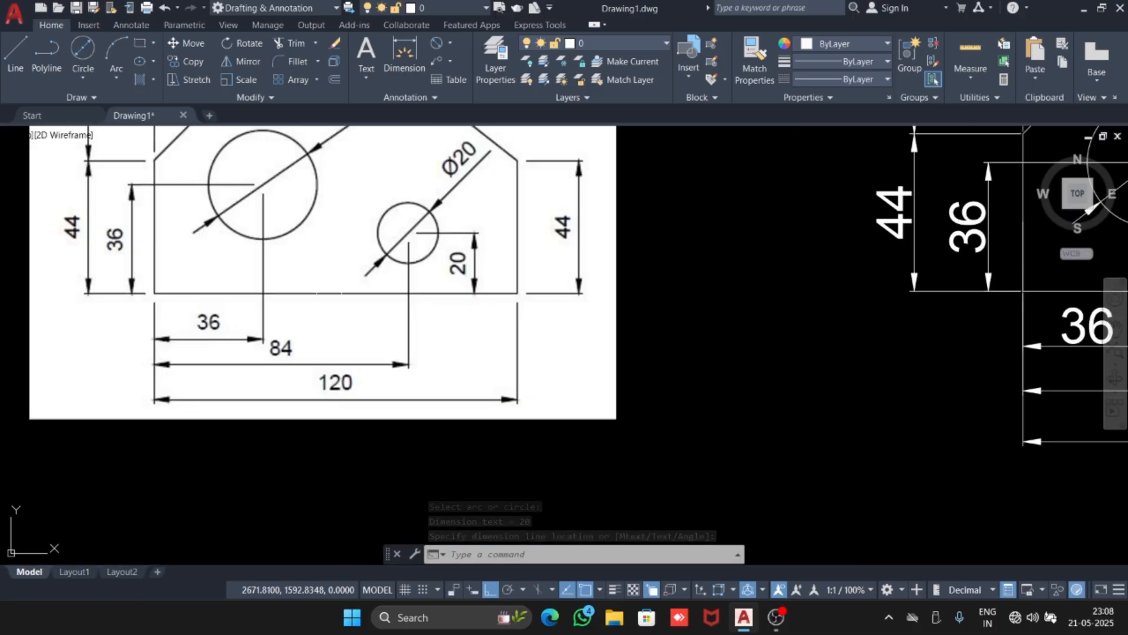
{"action": "scroll", "coordinate": [471, 251], "scroll_direction": "down", "scroll_amount": 3}
{"action": "middle_click_drag", "start_coordinate": [471, 252], "coordinate": [145, 301]}
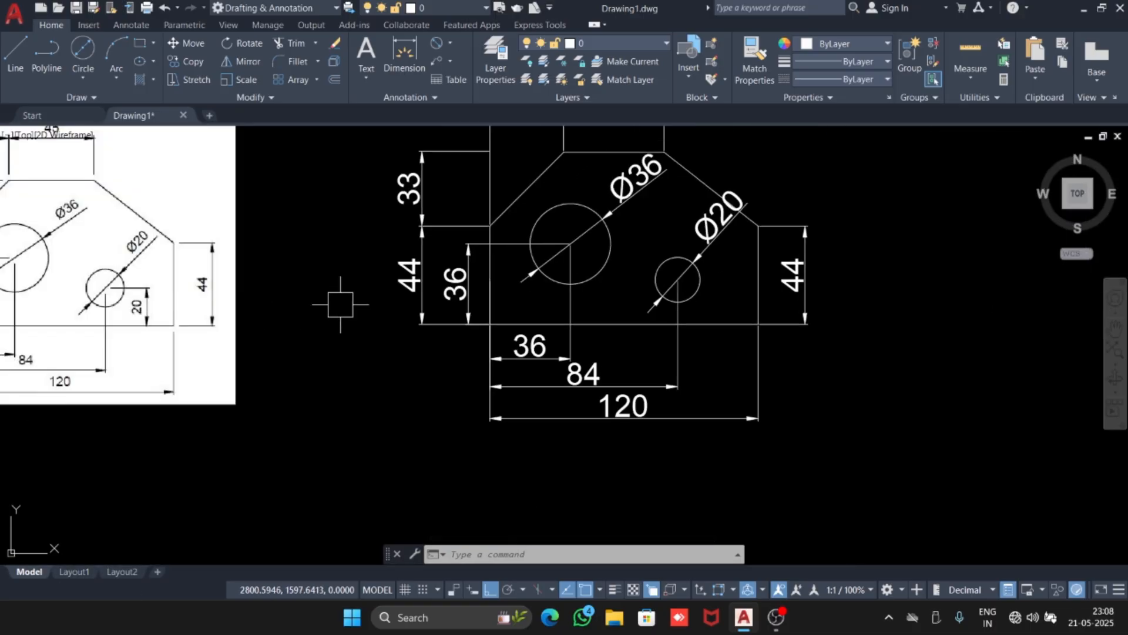
{"action": "left_click", "coordinate": [450, 43]}
{"action": "left_click", "coordinate": [458, 67]}
{"action": "scroll", "coordinate": [670, 287], "scroll_direction": "up", "scroll_amount": 4}
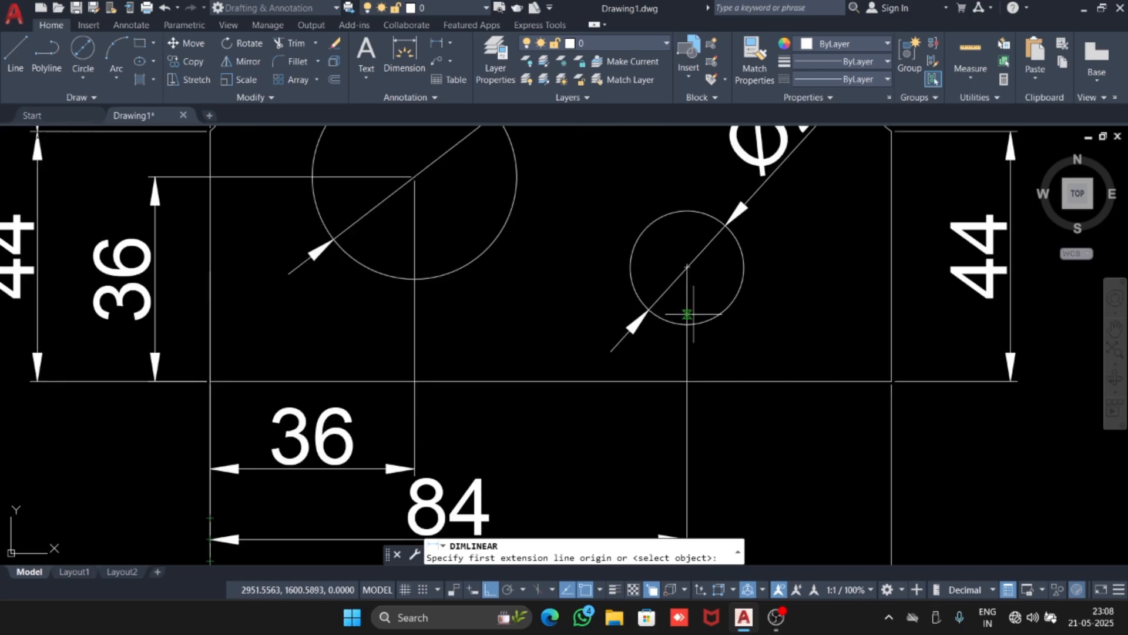
{"action": "left_click", "coordinate": [687, 268]}
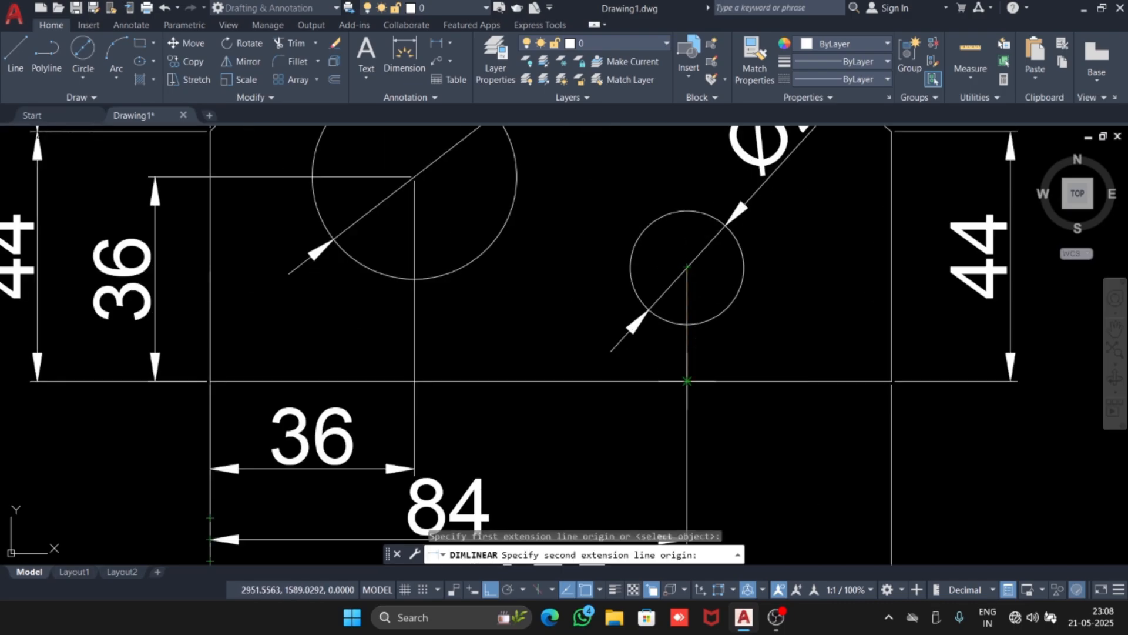
{"action": "left_click", "coordinate": [687, 381]}
{"action": "left_click", "coordinate": [817, 329]}
{"action": "scroll", "coordinate": [817, 329], "scroll_direction": "down", "scroll_amount": 3}
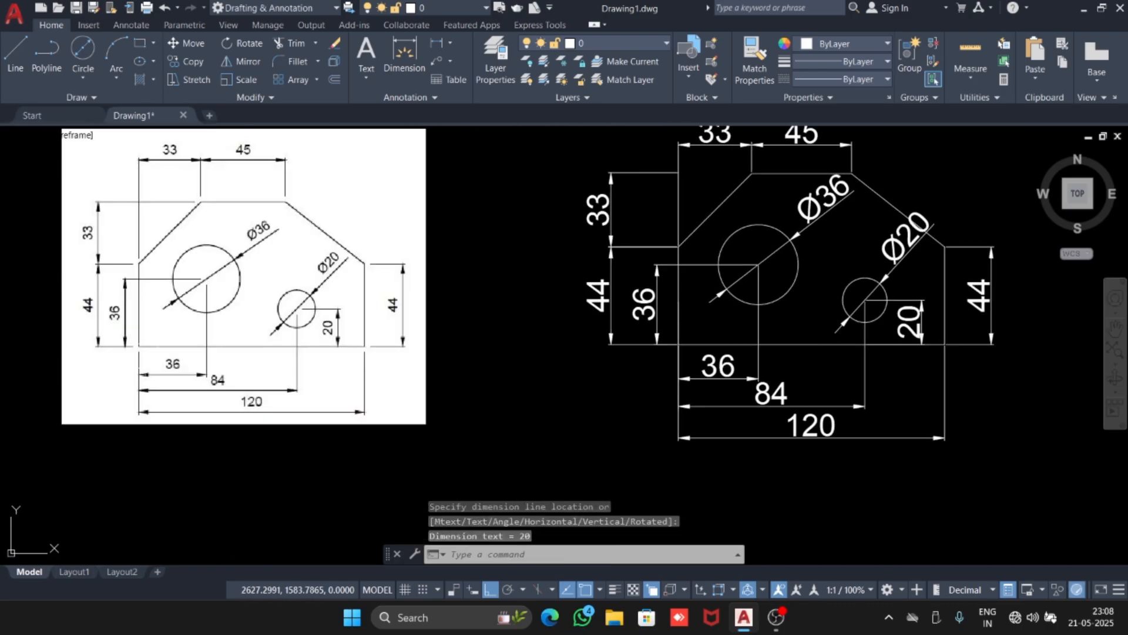
{"action": "scroll", "coordinate": [426, 305], "scroll_direction": "up", "scroll_amount": 2}
{"action": "scroll", "coordinate": [412, 306], "scroll_direction": "down", "scroll_amount": 4}
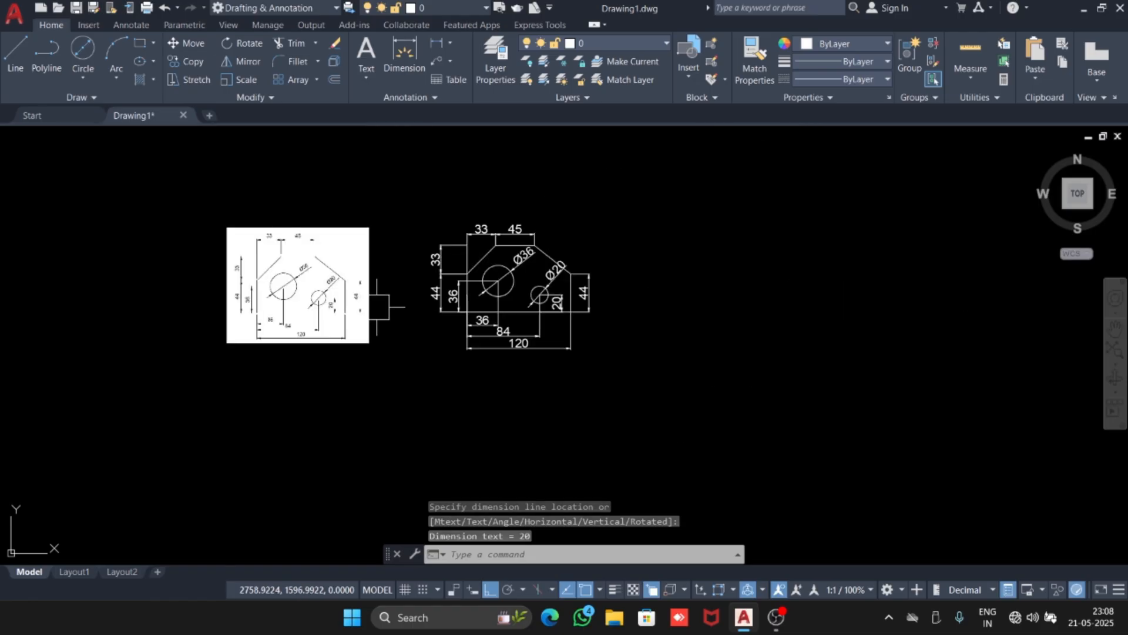
{"action": "scroll", "coordinate": [376, 293], "scroll_direction": "up", "scroll_amount": 1}
{"action": "middle_click_drag", "start_coordinate": [481, 294], "coordinate": [553, 329]}
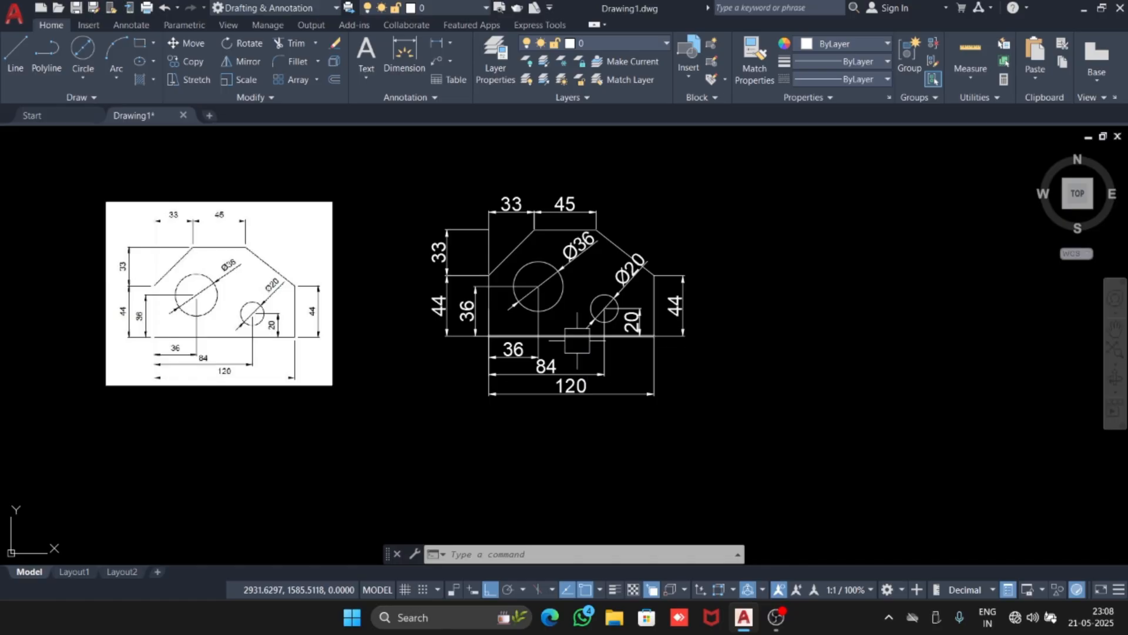
- Convert the whole plate drawing with its dimensions into a block named "mechanical practice drawing", with Convert to block and Allow exploding enabled
{"action": "left_click", "coordinate": [839, 456]}
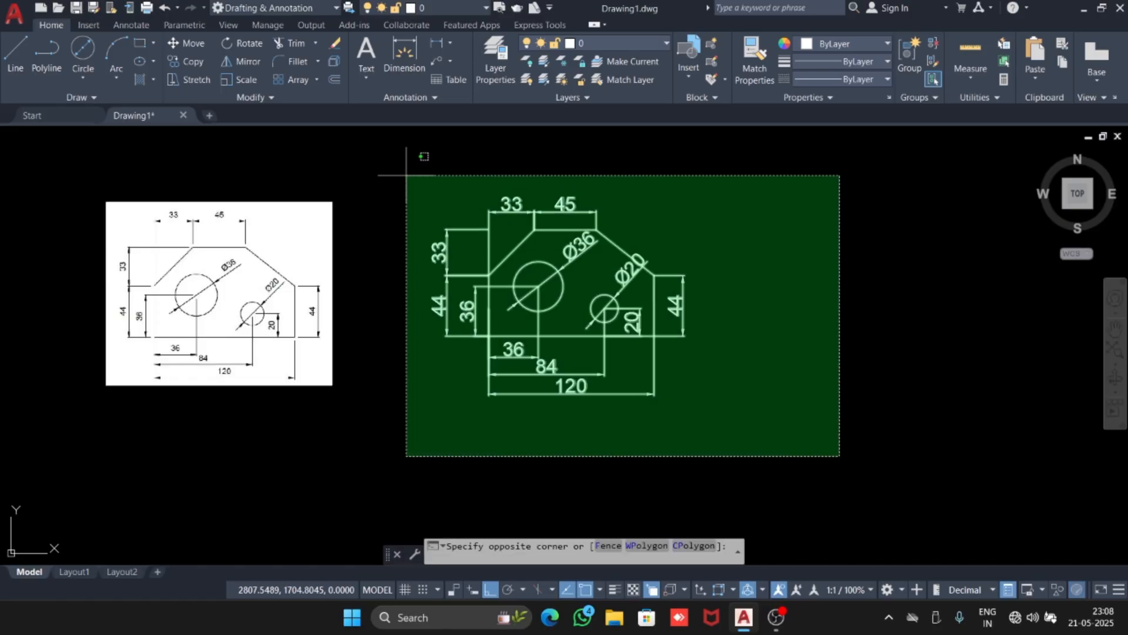
{"action": "left_click", "coordinate": [394, 164]}
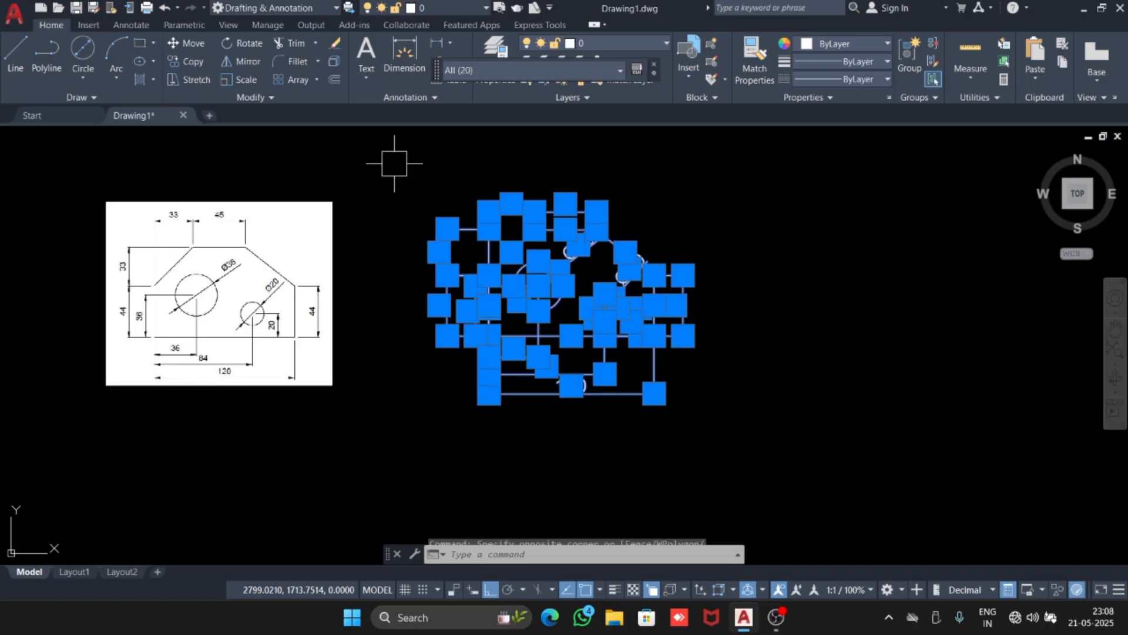
{"action": "type", "text": "BLOCK"}
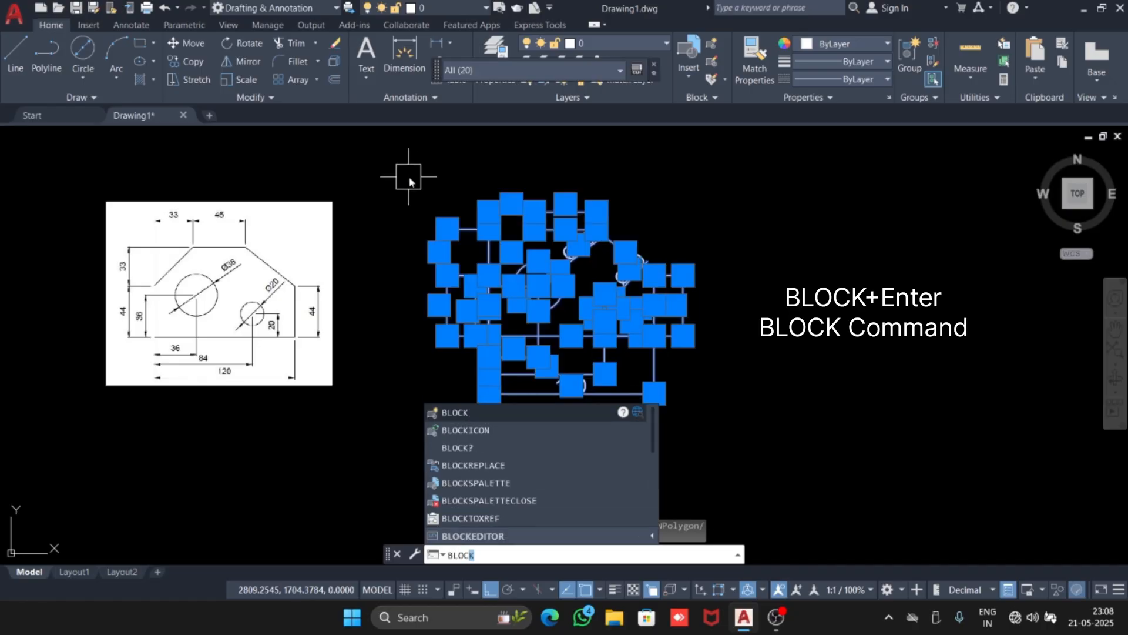
{"action": "left_click", "coordinate": [462, 415]}
{"action": "key", "text": "Return"}
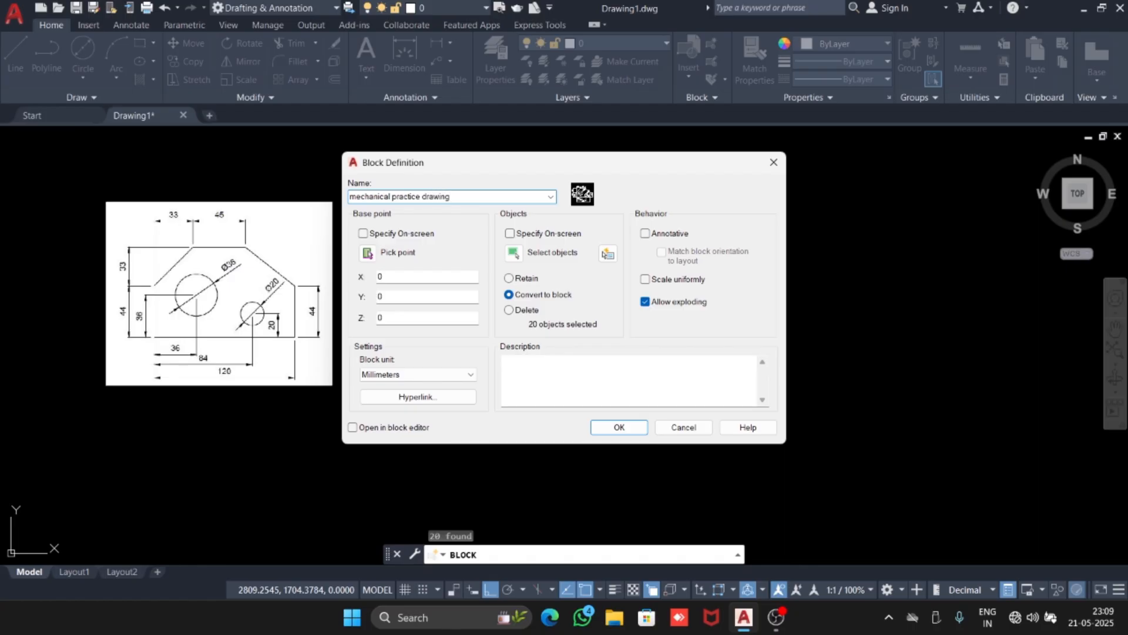
{"action": "left_click", "coordinate": [619, 428]}
{"action": "left_click", "coordinate": [583, 290]}
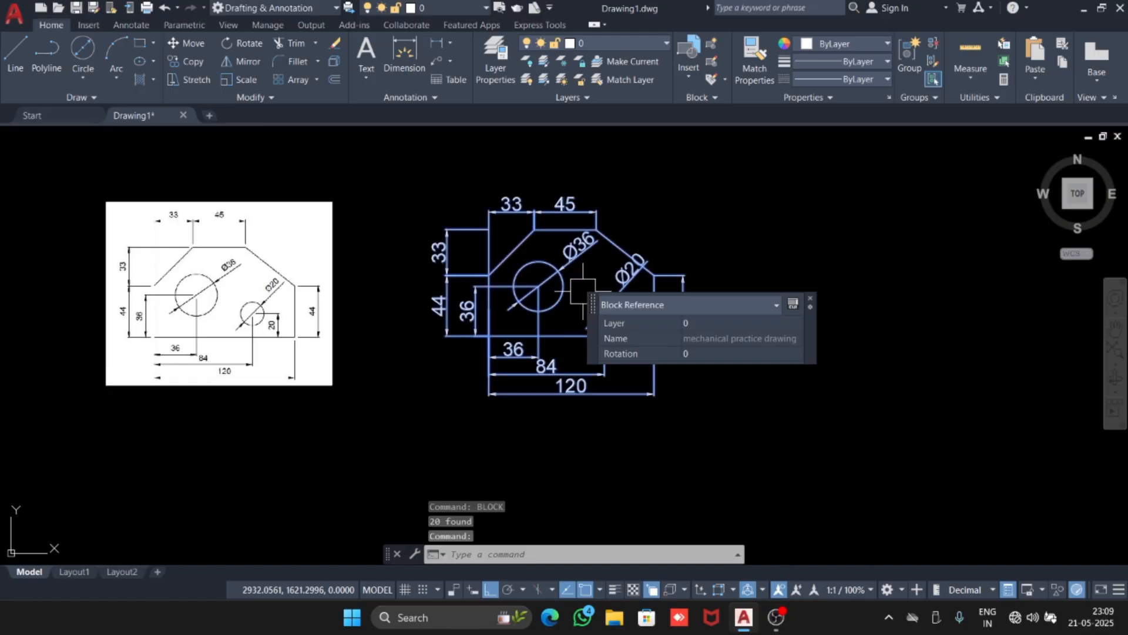
{"action": "key", "text": "Escape"}
- Move the plate block horizontally to the right, farther away from the reference image
{"action": "scroll", "coordinate": [530, 295], "scroll_direction": "up", "scroll_amount": 5}
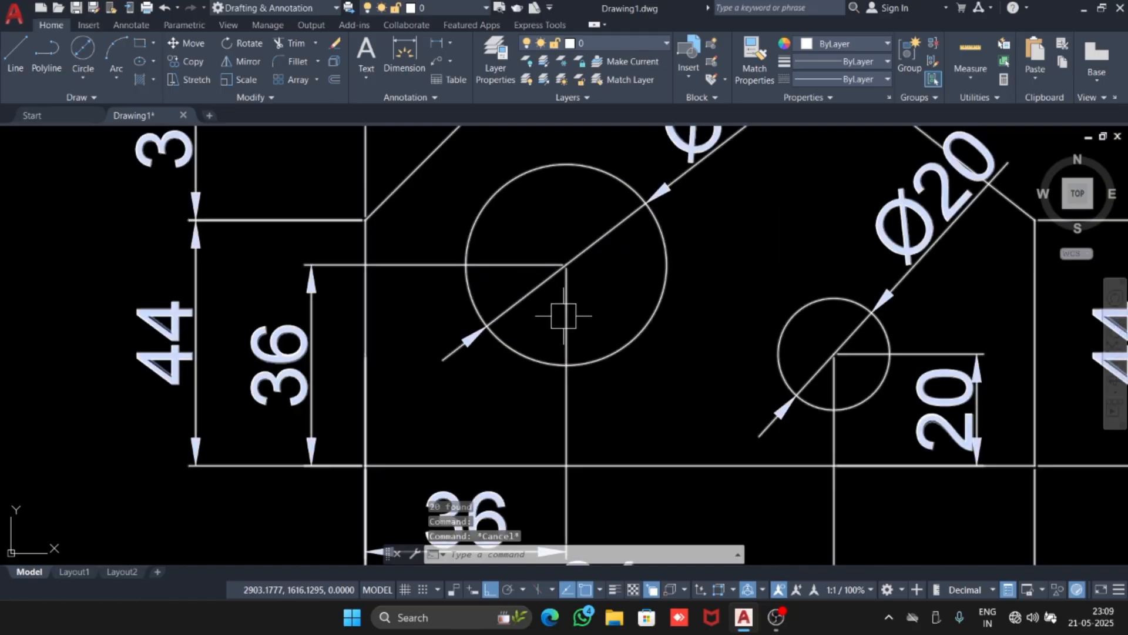
{"action": "scroll", "coordinate": [557, 358], "scroll_direction": "down", "scroll_amount": 5}
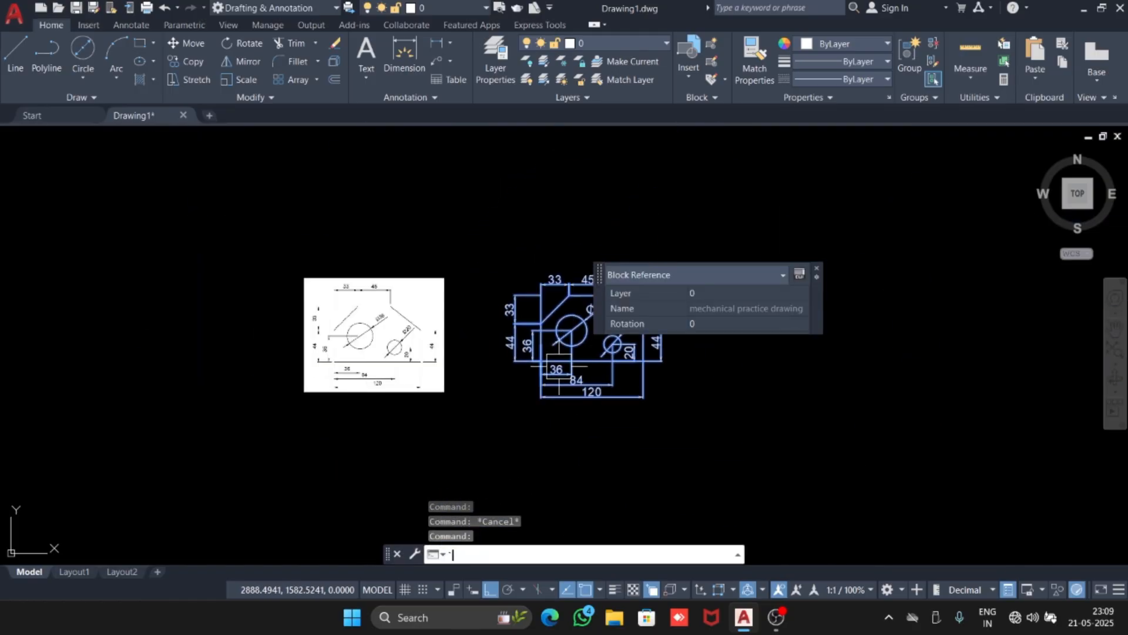
{"action": "key", "text": "Escape"}
{"action": "middle_click_drag", "start_coordinate": [560, 365], "coordinate": [535, 357]}
{"action": "left_click", "coordinate": [727, 443]}
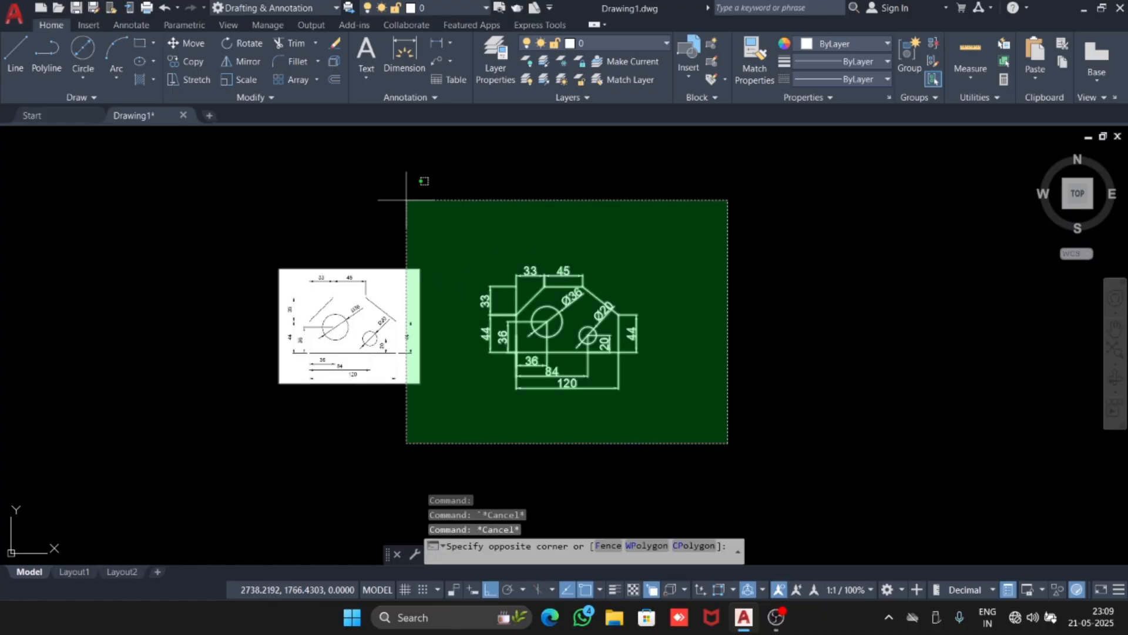
{"action": "left_click", "coordinate": [471, 211]}
{"action": "type", "text": "m"}
{"action": "key", "text": "Return"}
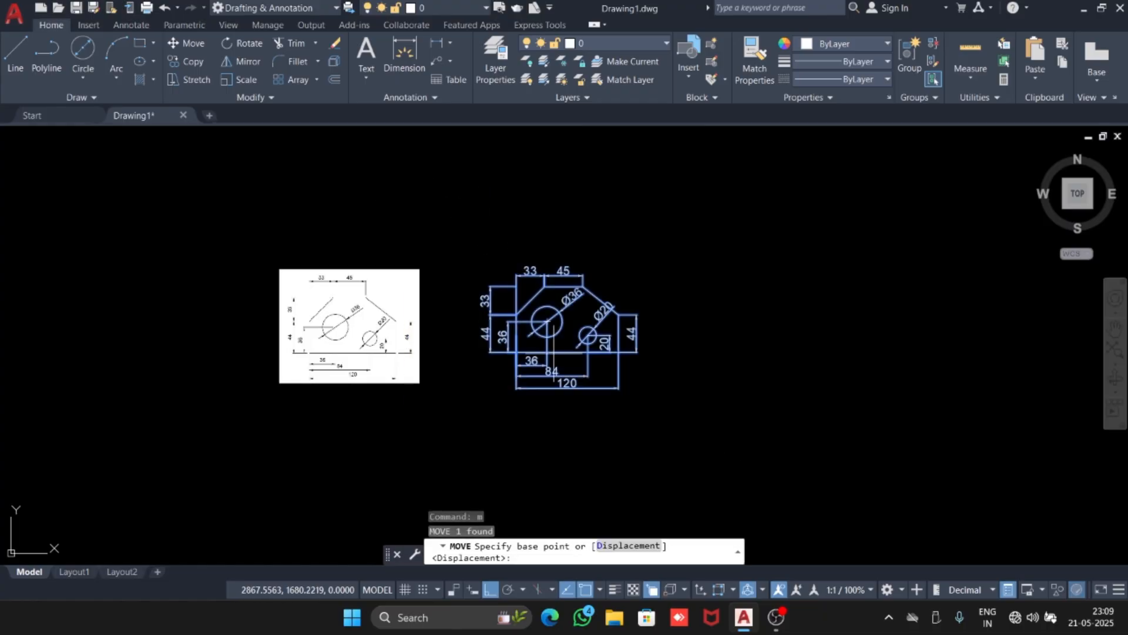
{"action": "left_click", "coordinate": [555, 425]}
{"action": "left_click", "coordinate": [836, 426]}
{"action": "scroll", "coordinate": [453, 375], "scroll_direction": "down", "scroll_amount": 4}
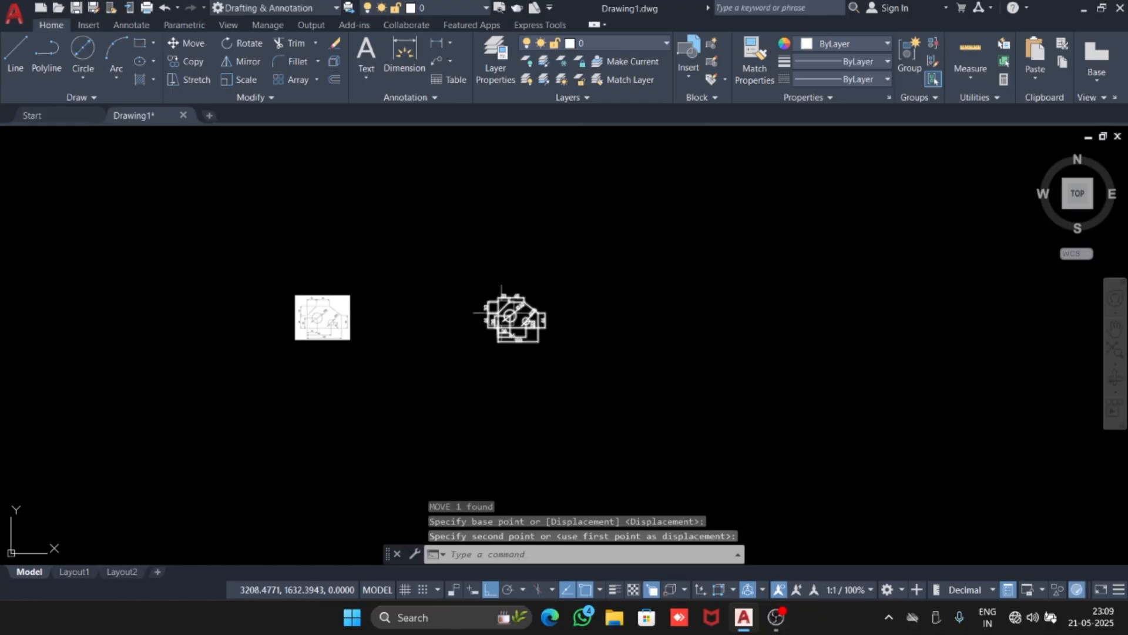
- Switch to Layout1 and erase its default viewport from the sheet
{"action": "left_click", "coordinate": [74, 572]}
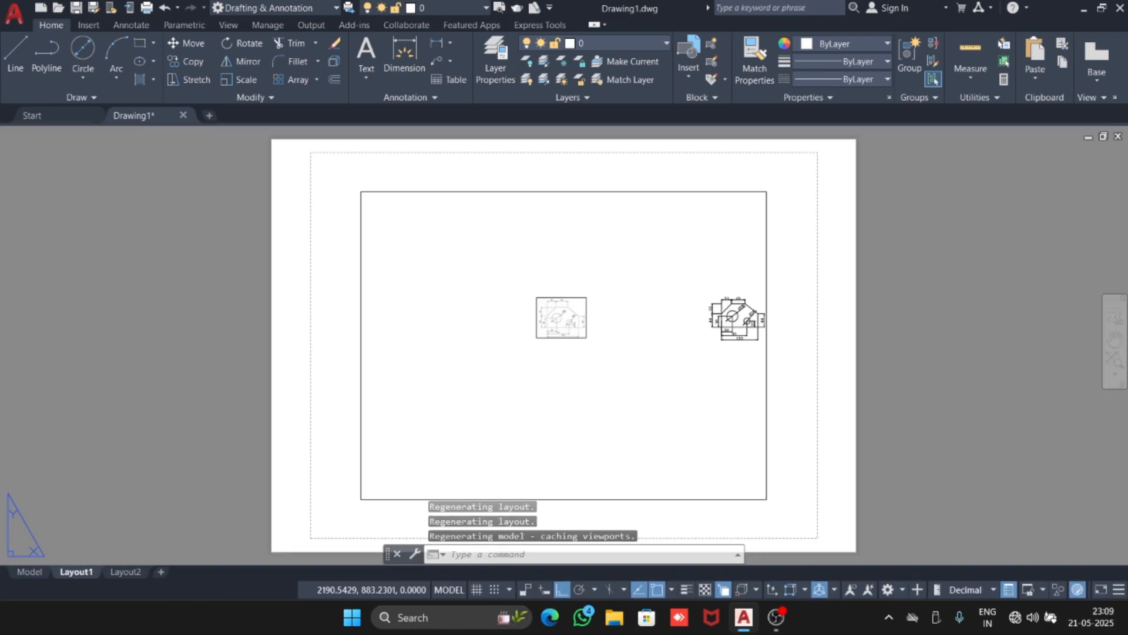
{"action": "double_click", "coordinate": [629, 378]}
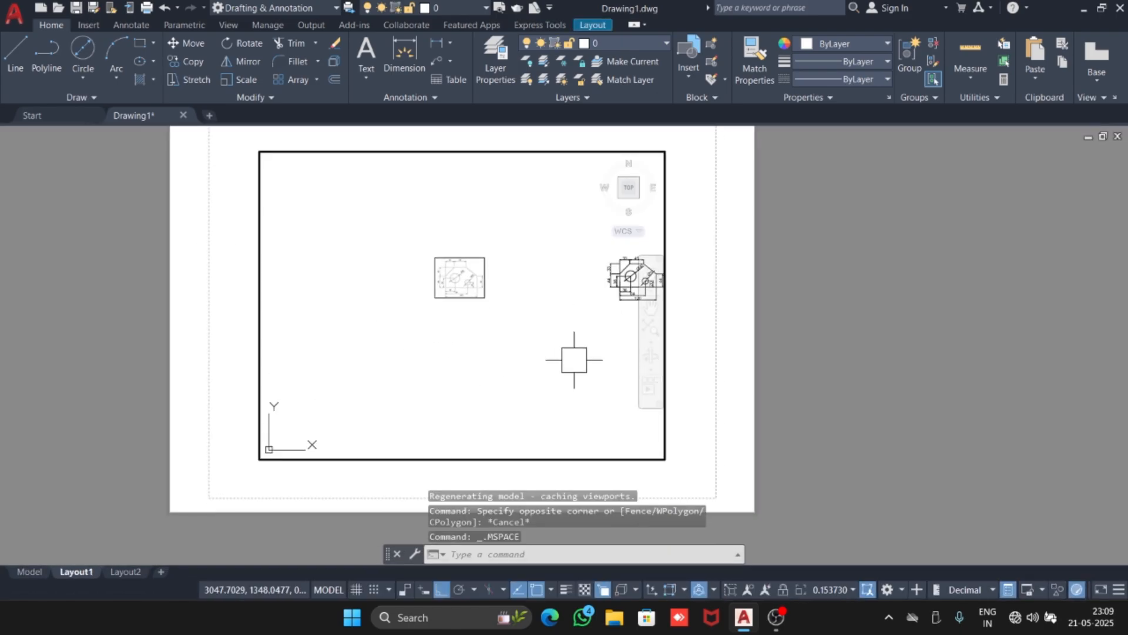
{"action": "scroll", "coordinate": [576, 360], "scroll_direction": "down", "scroll_amount": 2}
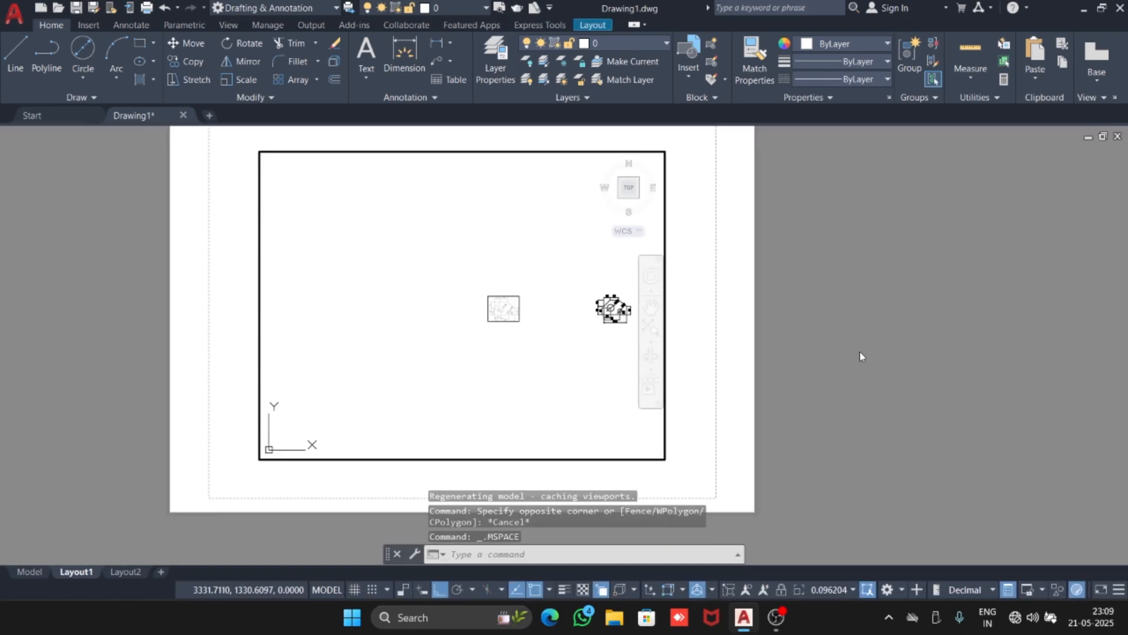
{"action": "double_click", "coordinate": [905, 337]}
{"action": "scroll", "coordinate": [908, 326], "scroll_direction": "down", "scroll_amount": 4}
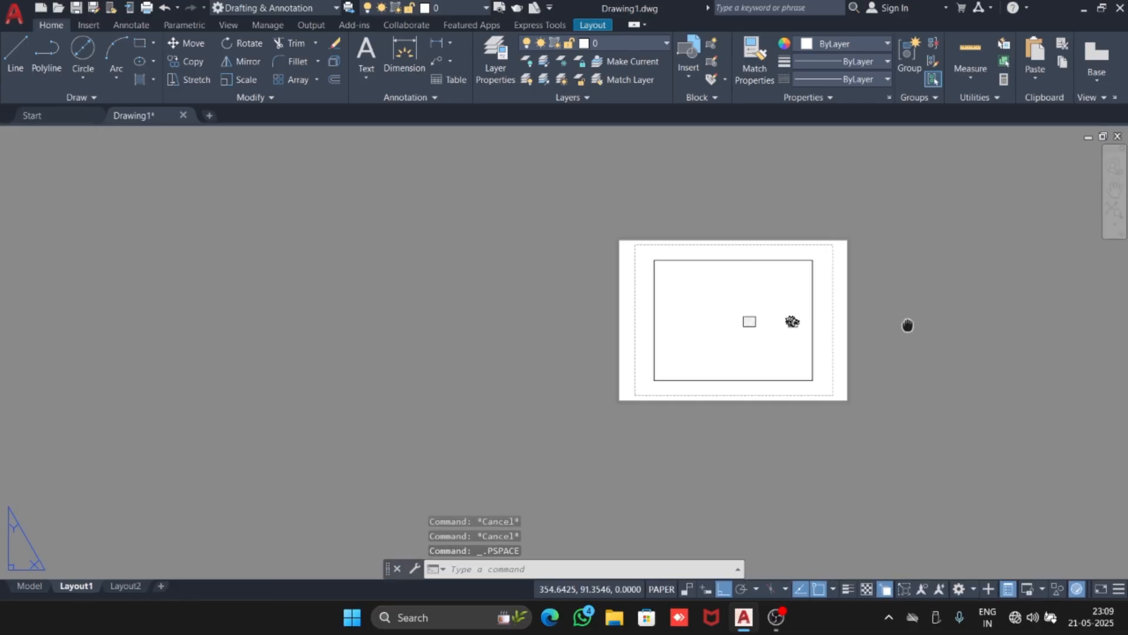
{"action": "left_click", "coordinate": [866, 474]}
{"action": "left_click", "coordinate": [517, 227]}
{"action": "key", "text": "Delete"}
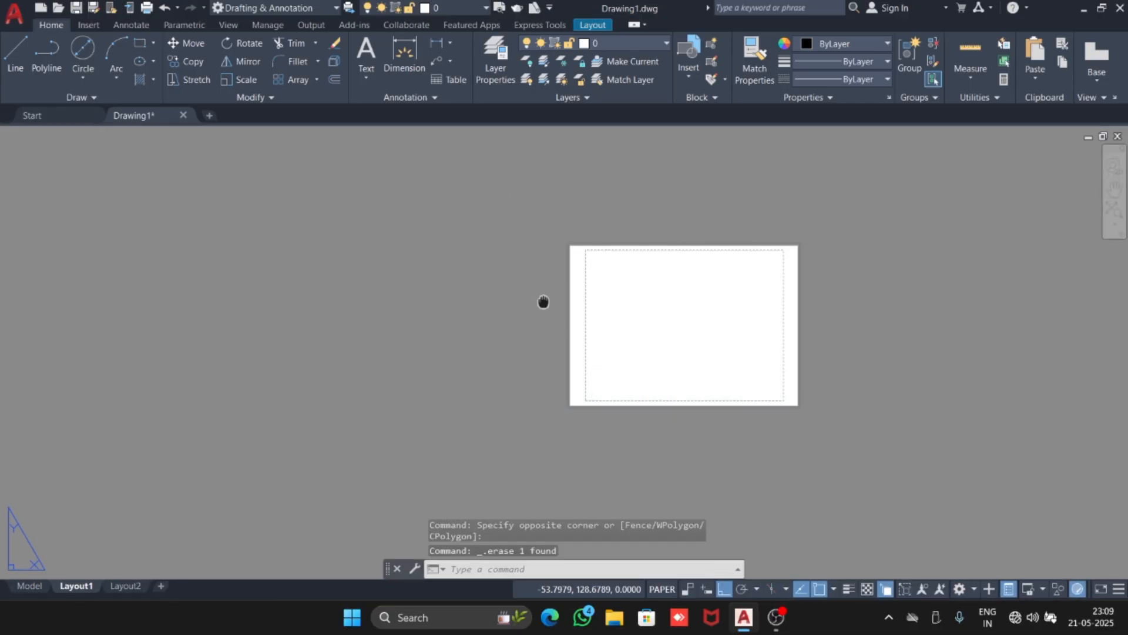
- Create a rectangular viewport with MVIEW that fills the sheet's dashed printable area
{"action": "middle_click_drag", "start_coordinate": [543, 301], "coordinate": [450, 294]}
{"action": "scroll", "coordinate": [650, 347], "scroll_direction": "up", "scroll_amount": 2}
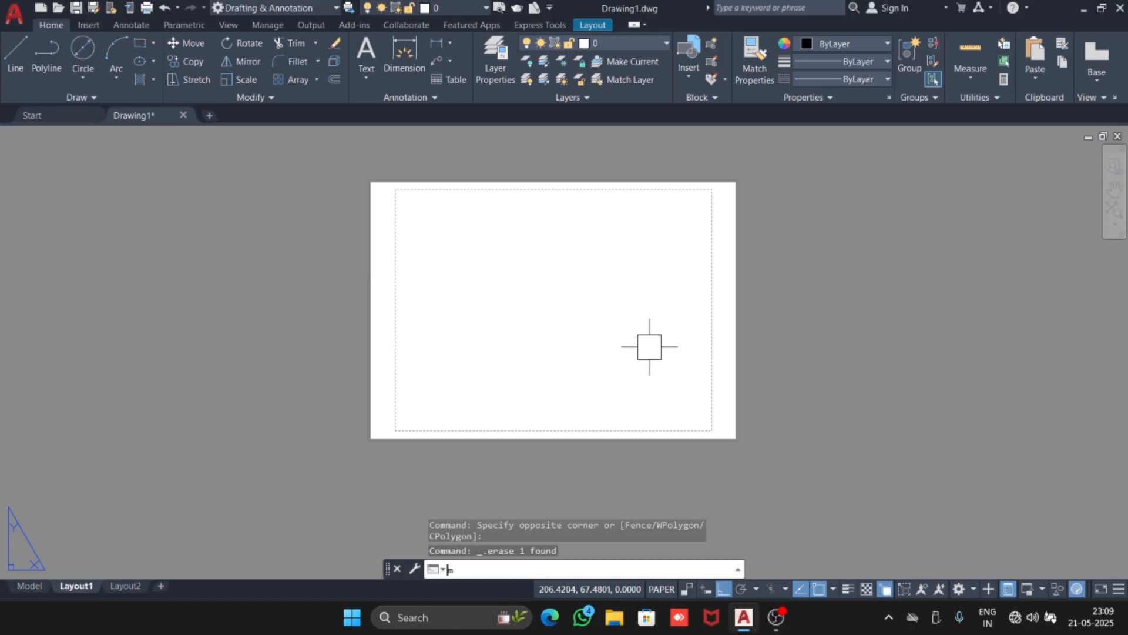
{"action": "type", "text": "mv"}
{"action": "key", "text": "Return"}
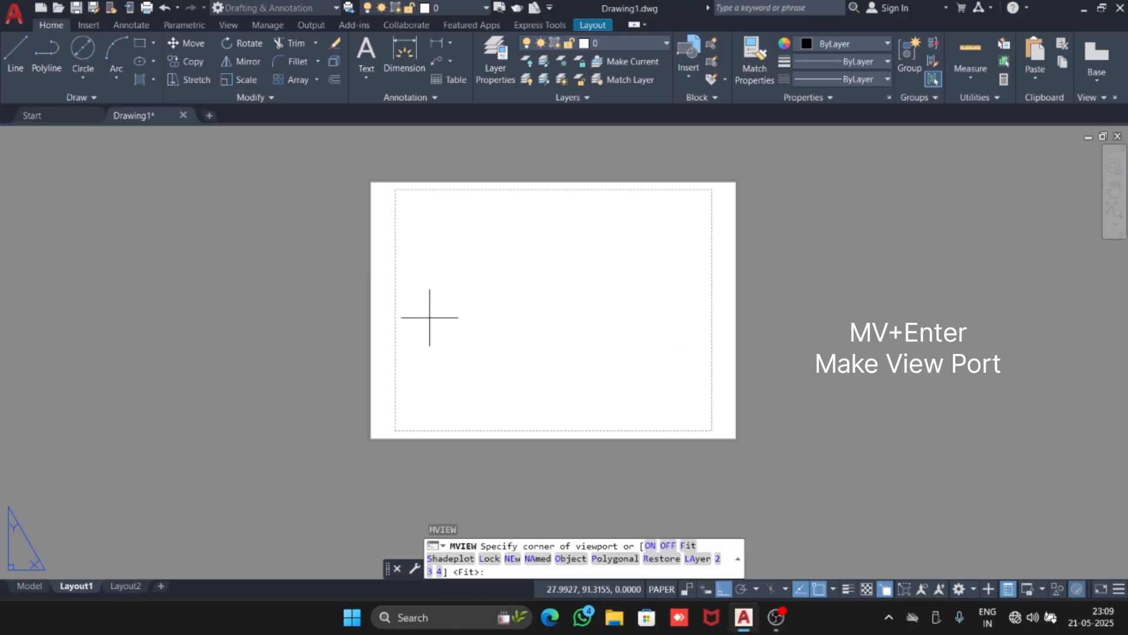
{"action": "left_click", "coordinate": [396, 188]}
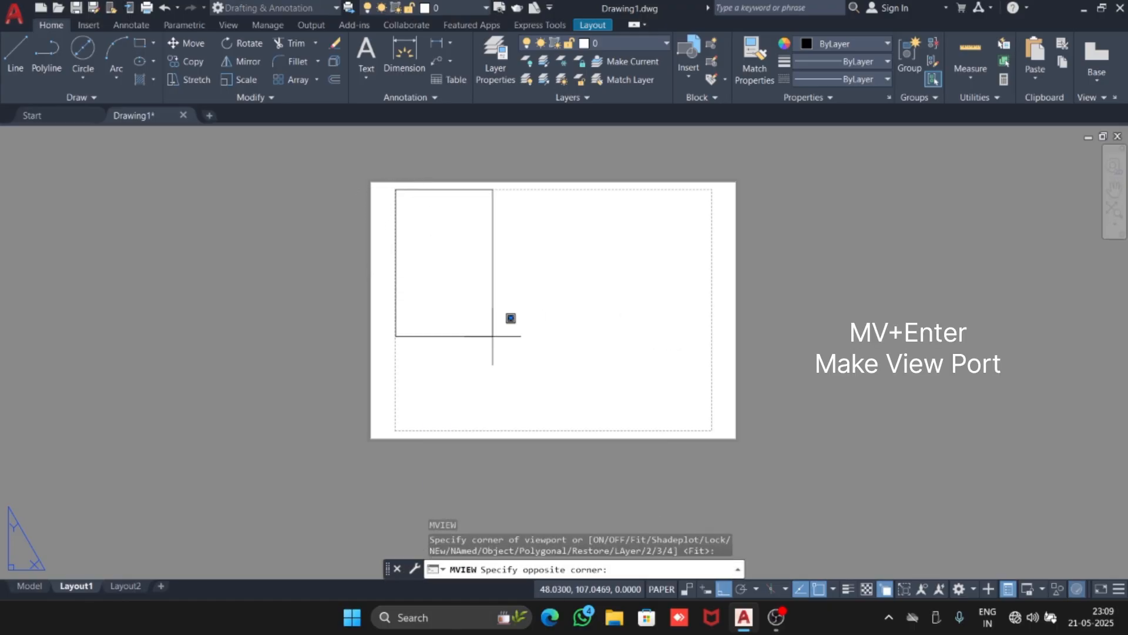
{"action": "left_click", "coordinate": [712, 424]}
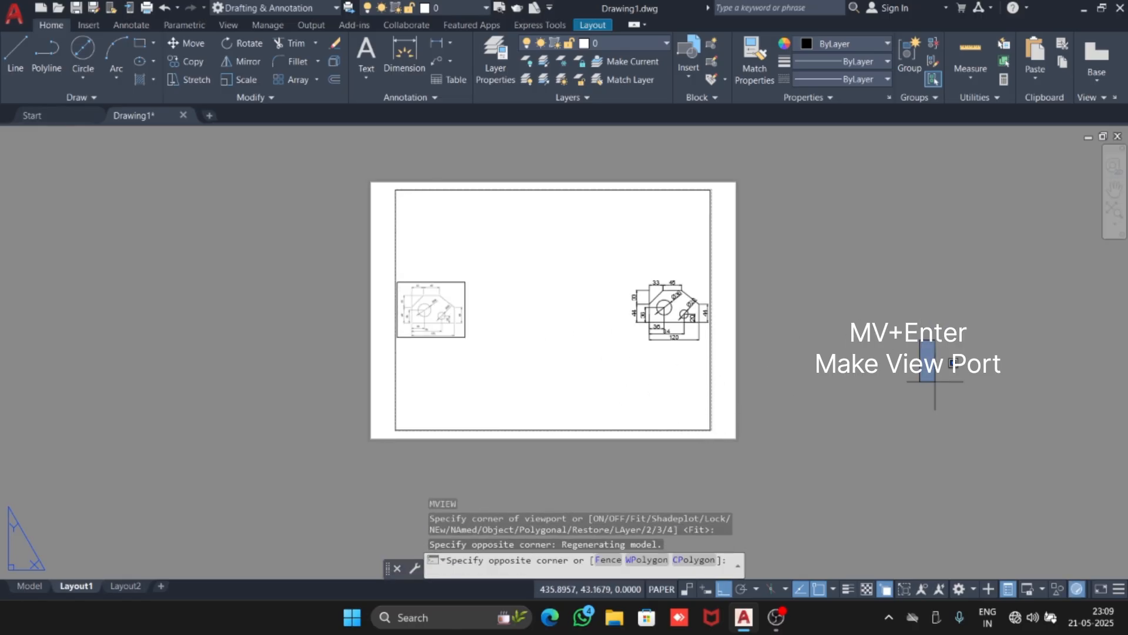
- Activate the new viewport, frame only the dimensioned plate with a window zoom, and return to paper space
{"action": "double_click", "coordinate": [556, 333]}
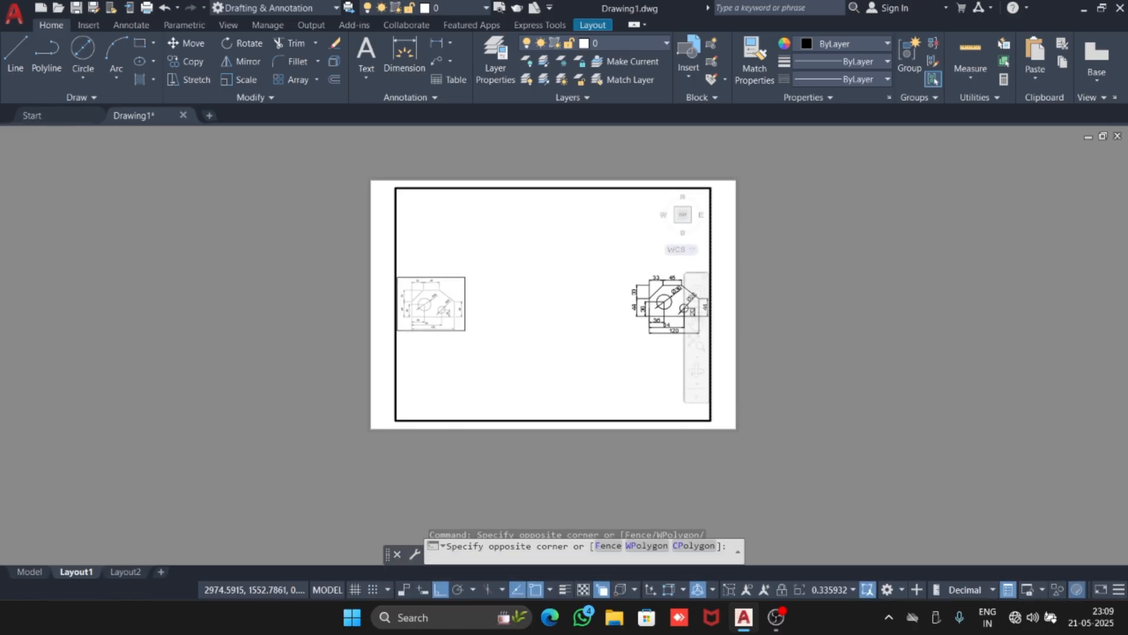
{"action": "left_click", "coordinate": [594, 344]}
{"action": "middle_click_drag", "start_coordinate": [582, 378], "coordinate": [503, 378]}
{"action": "scroll", "coordinate": [528, 355], "scroll_direction": "up", "scroll_amount": 2}
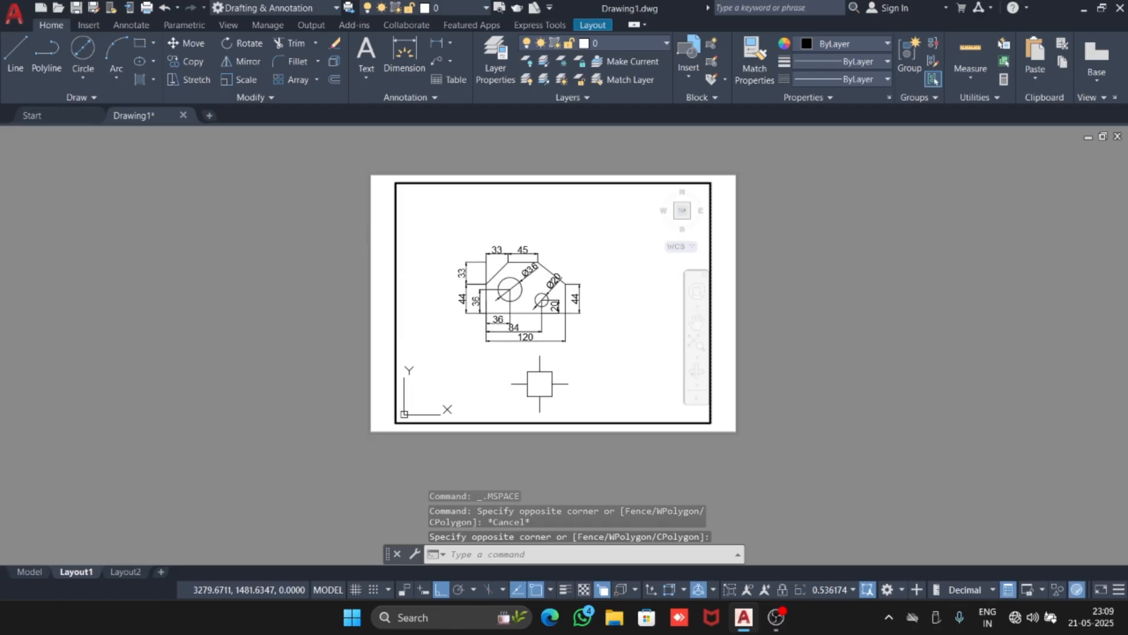
{"action": "type", "text": "z"}
{"action": "key", "text": "Return"}
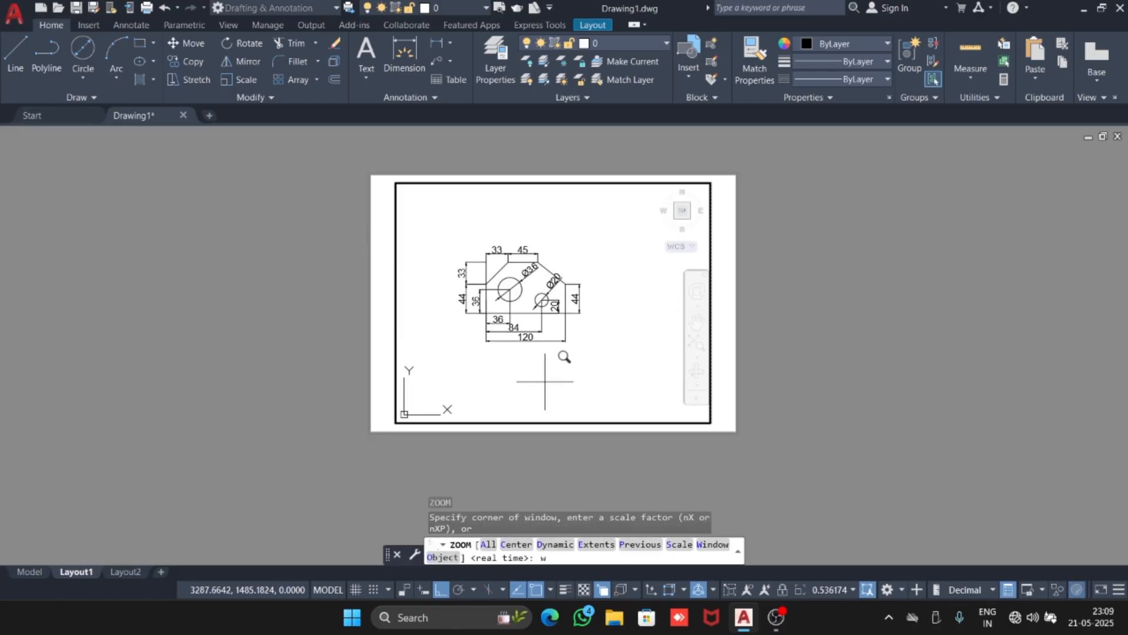
{"action": "type", "text": "w"}
{"action": "key", "text": "Return"}
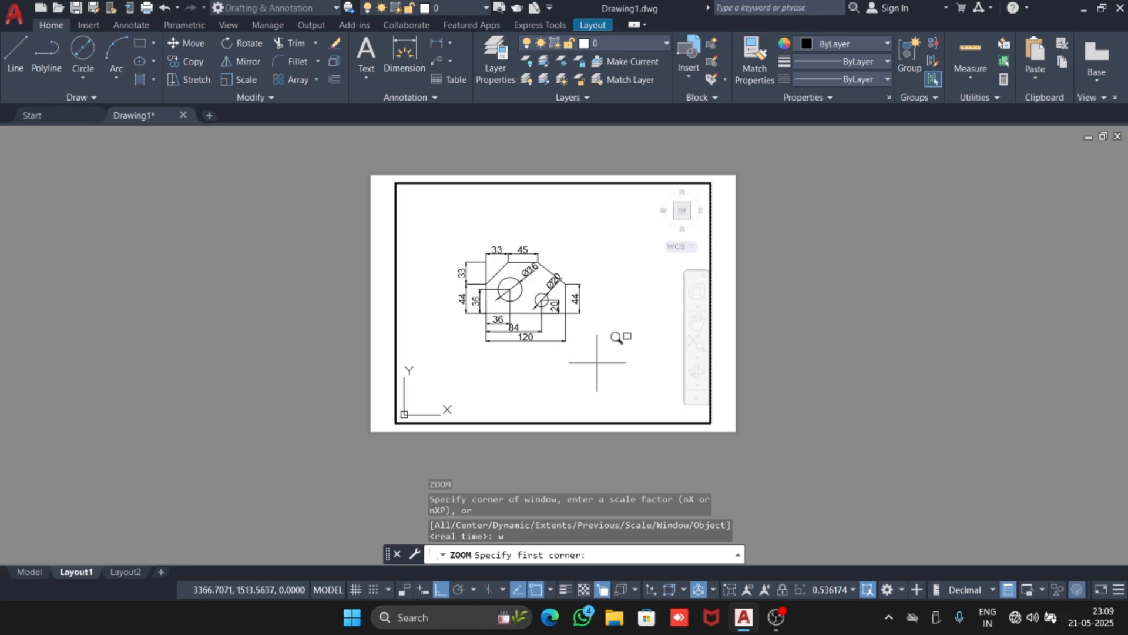
{"action": "left_click", "coordinate": [447, 236]}
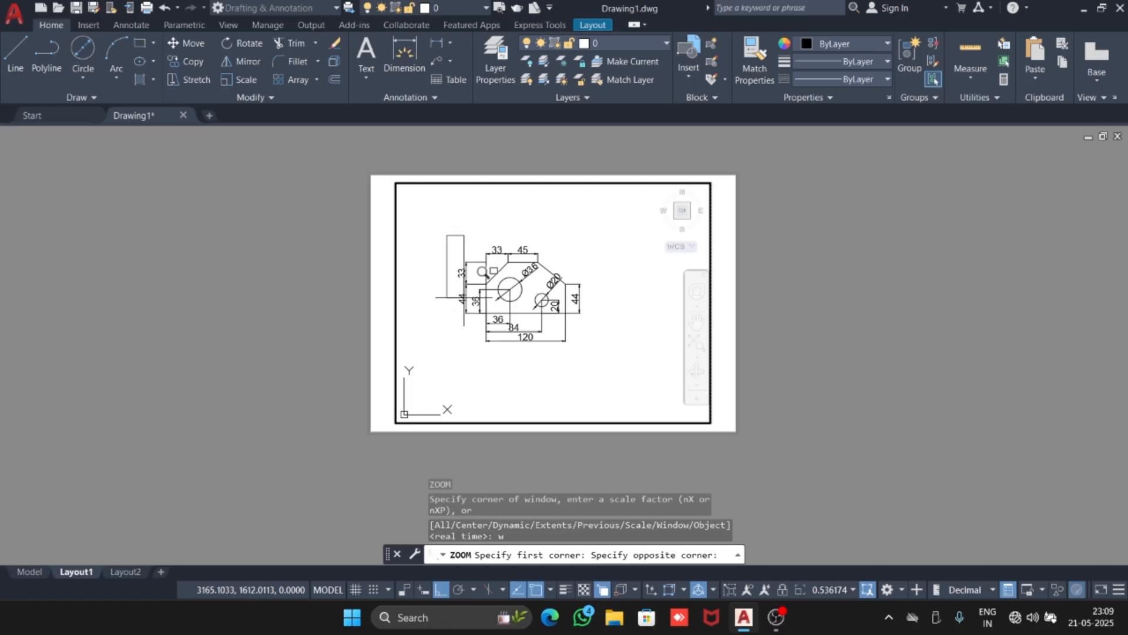
{"action": "left_click", "coordinate": [589, 352]}
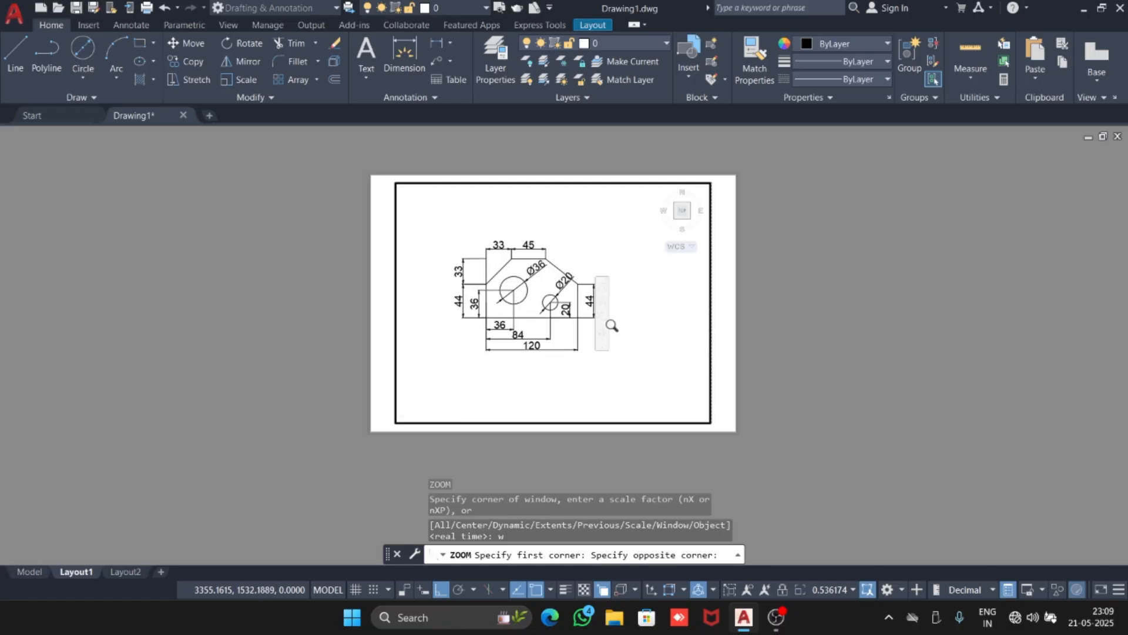
{"action": "double_click", "coordinate": [885, 331]}
- Examine the plate and its dimensions as they are framed on the Layout1 sheet
{"action": "scroll", "coordinate": [591, 379], "scroll_direction": "up", "scroll_amount": 2}
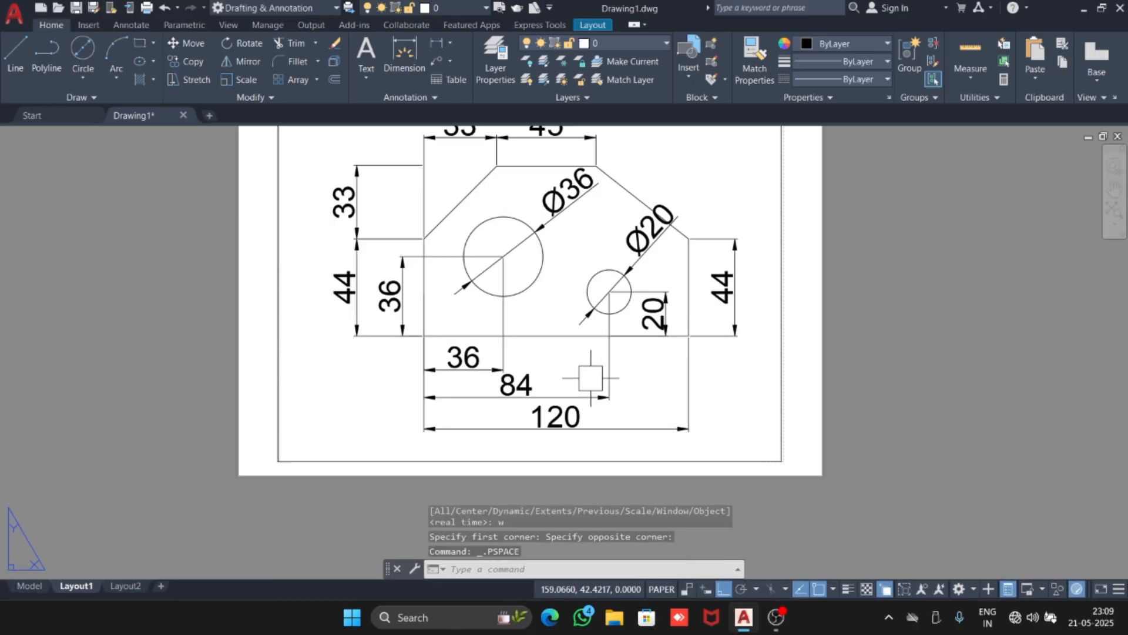
{"action": "middle_click_drag", "start_coordinate": [860, 332], "coordinate": [833, 322]}
{"action": "left_click", "coordinate": [913, 304]}
{"action": "left_click", "coordinate": [913, 303]}
{"action": "left_click", "coordinate": [907, 421]}
{"action": "scroll", "coordinate": [827, 342], "scroll_direction": "down", "scroll_amount": 2}
{"action": "scroll", "coordinate": [833, 322], "scroll_direction": "up", "scroll_amount": 2}
{"action": "left_click", "coordinate": [803, 404]}
{"action": "scroll", "coordinate": [584, 353], "scroll_direction": "down", "scroll_amount": 2}
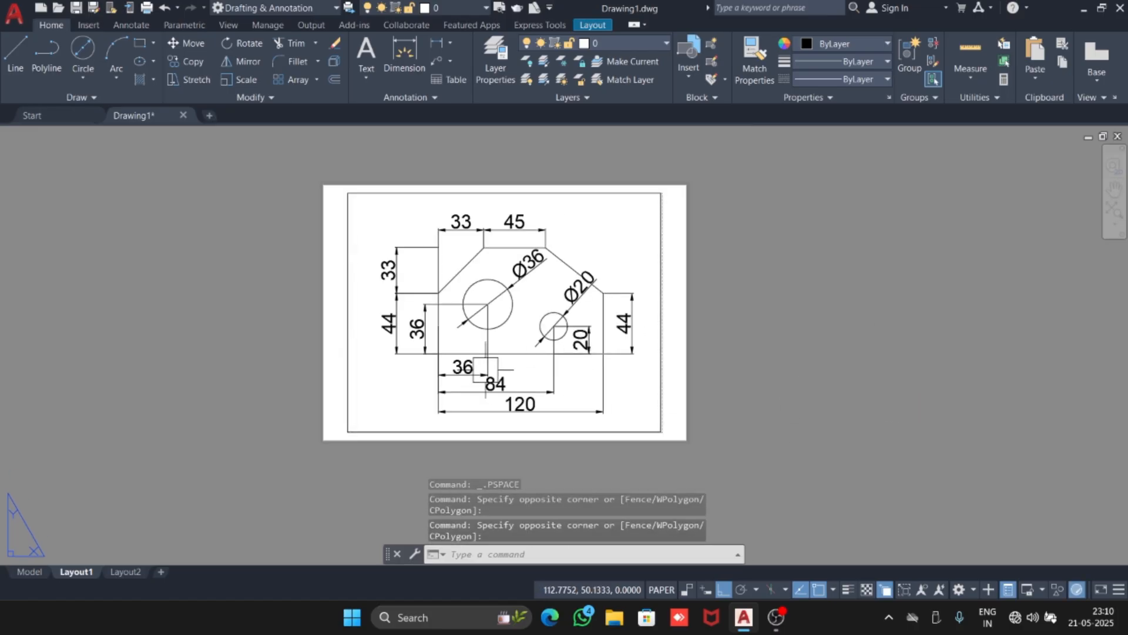
{"action": "scroll", "coordinate": [487, 369], "scroll_direction": "up", "scroll_amount": 2}
{"action": "key", "text": "Escape"}
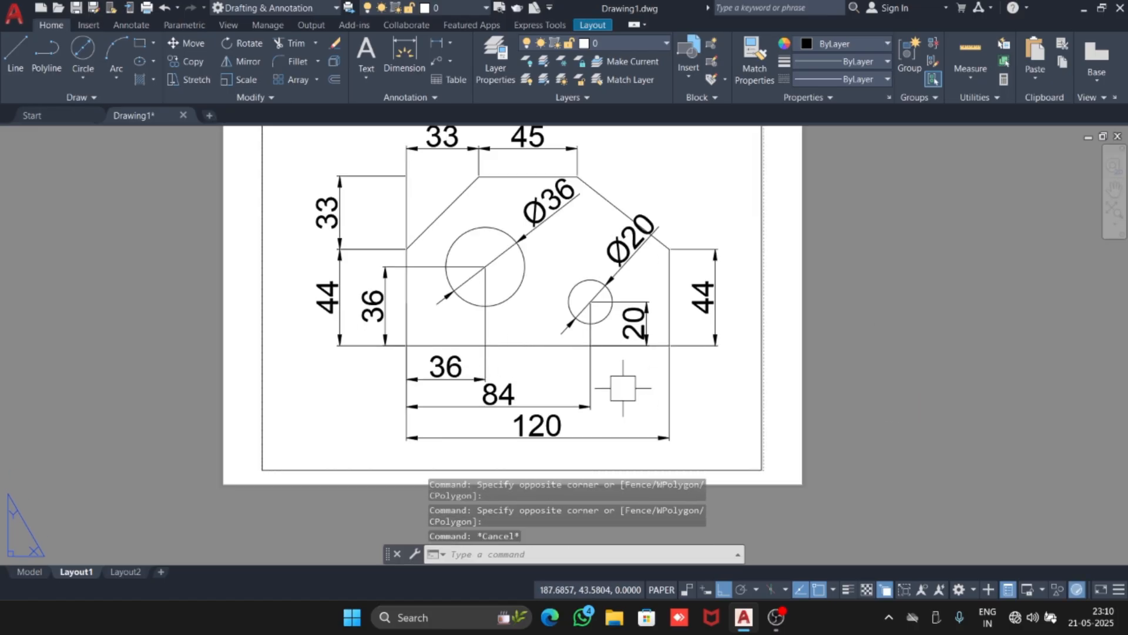
- Return to model space and bring the dimensioned plate block into view
{"action": "left_click", "coordinate": [29, 571]}
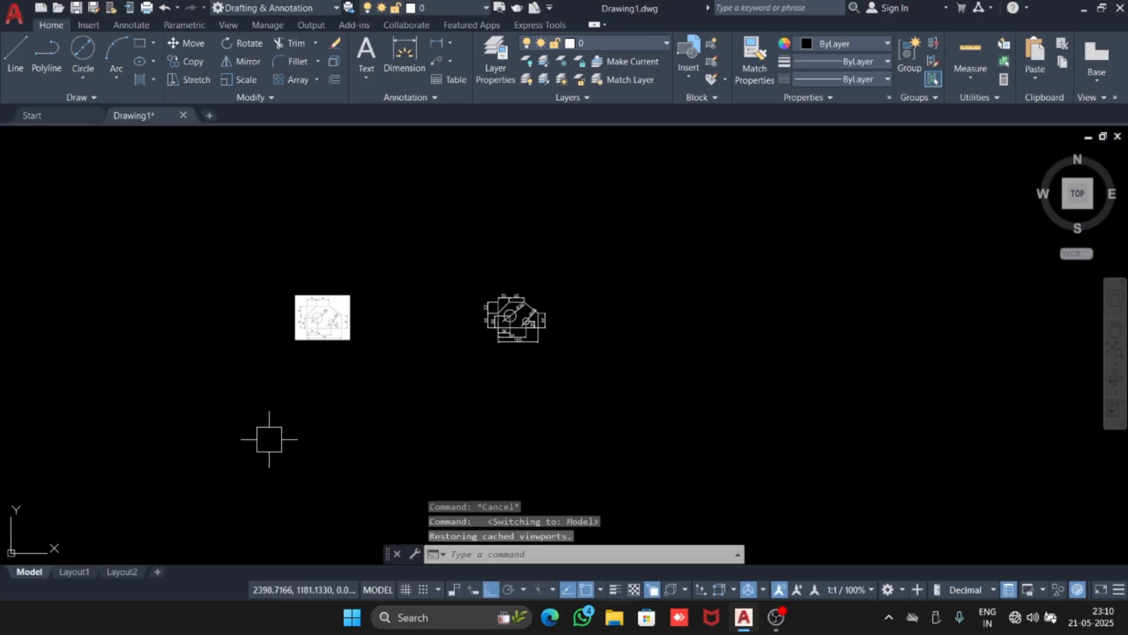
{"action": "scroll", "coordinate": [510, 346], "scroll_direction": "up", "scroll_amount": 5}
{"action": "left_click", "coordinate": [492, 317]}
{"action": "left_click", "coordinate": [492, 318]}
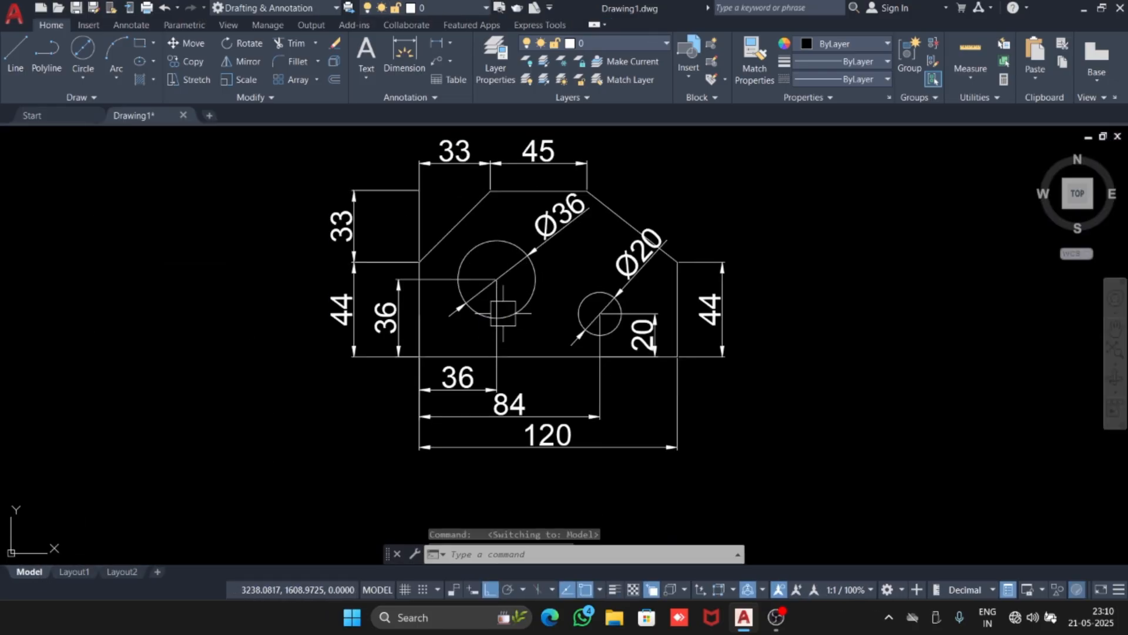
{"action": "key", "text": "Escape"}
{"action": "scroll", "coordinate": [482, 258], "scroll_direction": "down", "scroll_amount": 2}
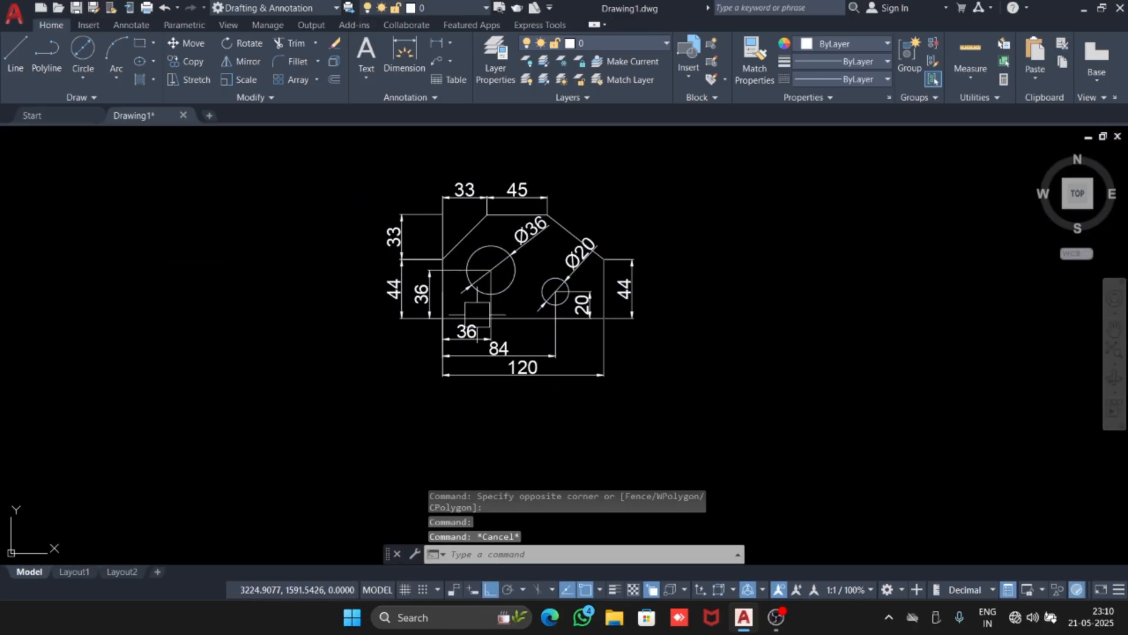
{"action": "key", "text": "Escape"}
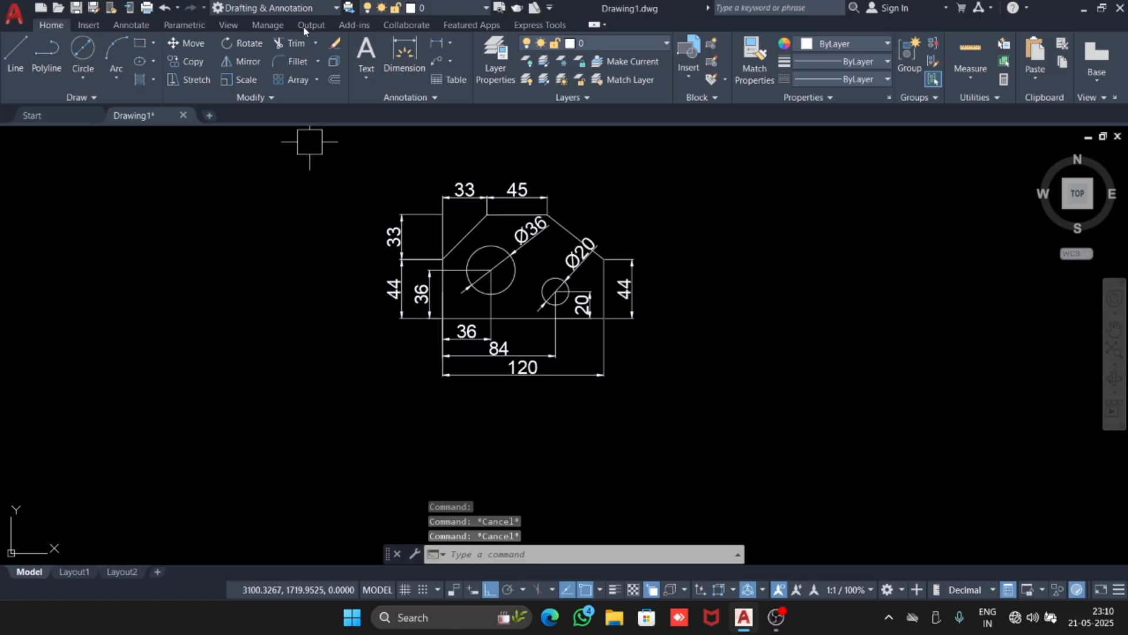
{"action": "left_click", "coordinate": [367, 78]}
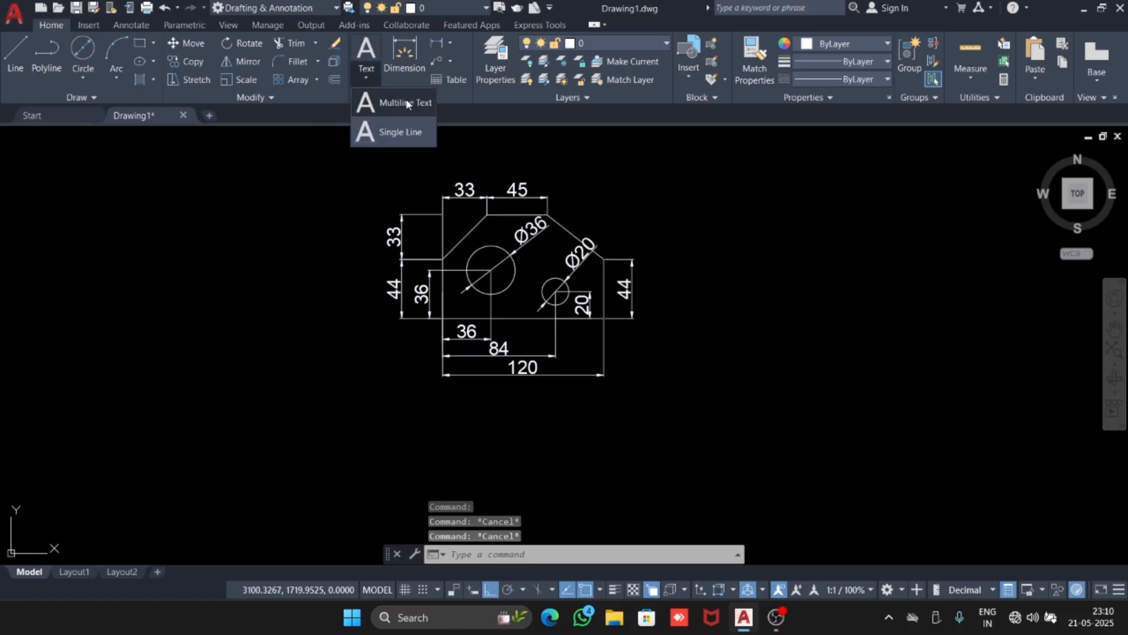
{"action": "left_click", "coordinate": [407, 103]}
{"action": "middle_click_drag", "start_coordinate": [327, 376], "coordinate": [327, 244]}
{"action": "left_click", "coordinate": [387, 292]}
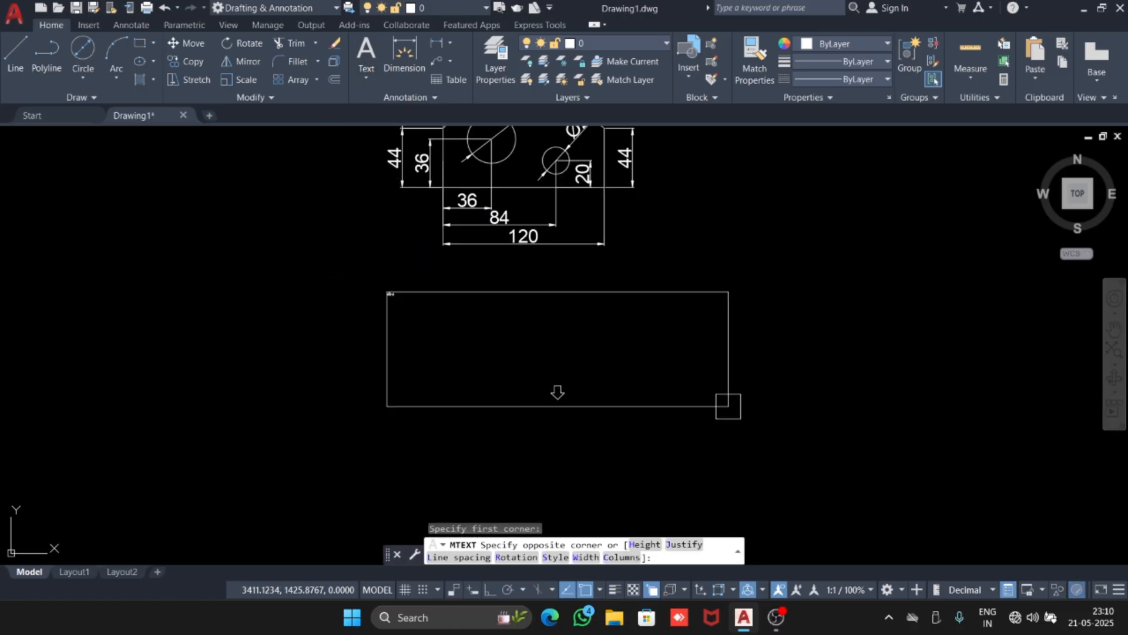
{"action": "key", "text": "Escape"}
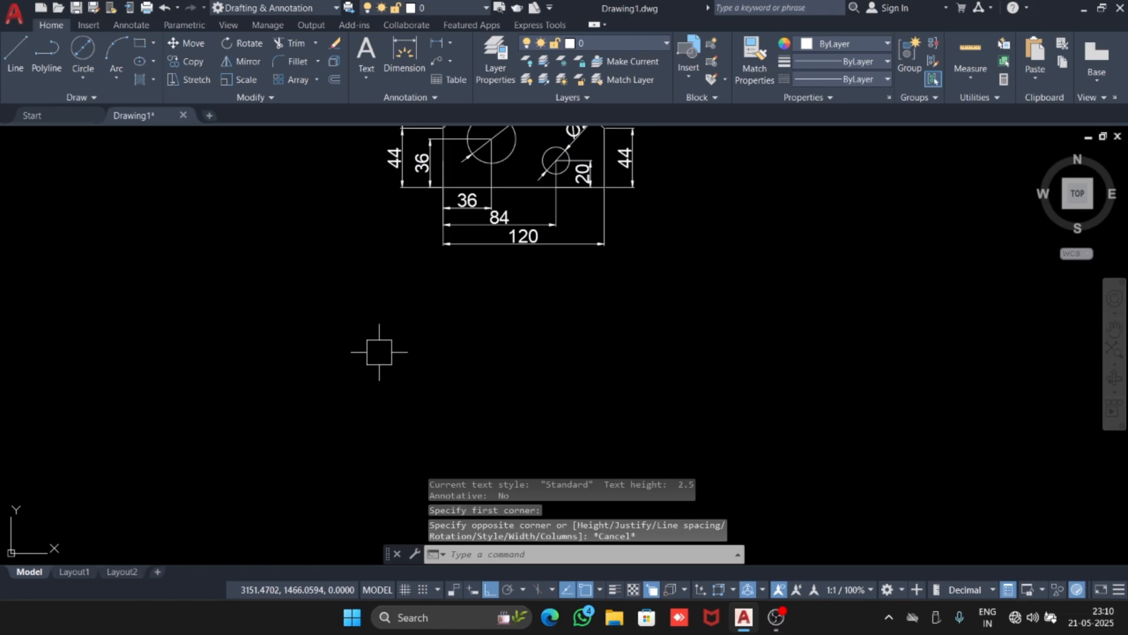
- Set the Standard text style's height to 10 and apply the change
{"action": "type", "text": "ST"}
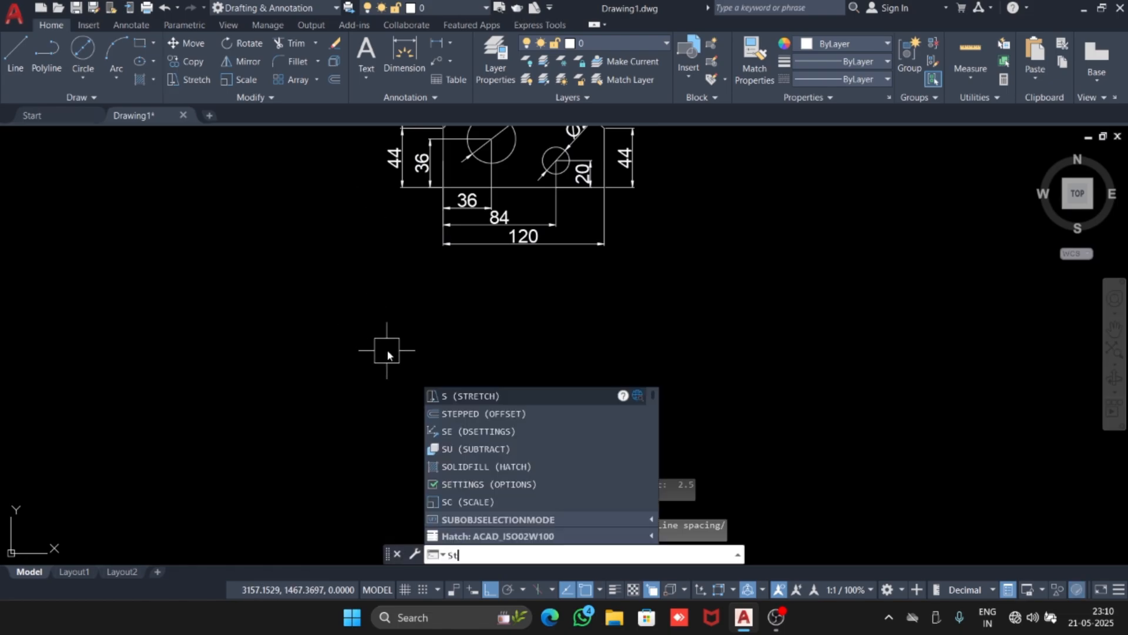
{"action": "key", "text": "Return"}
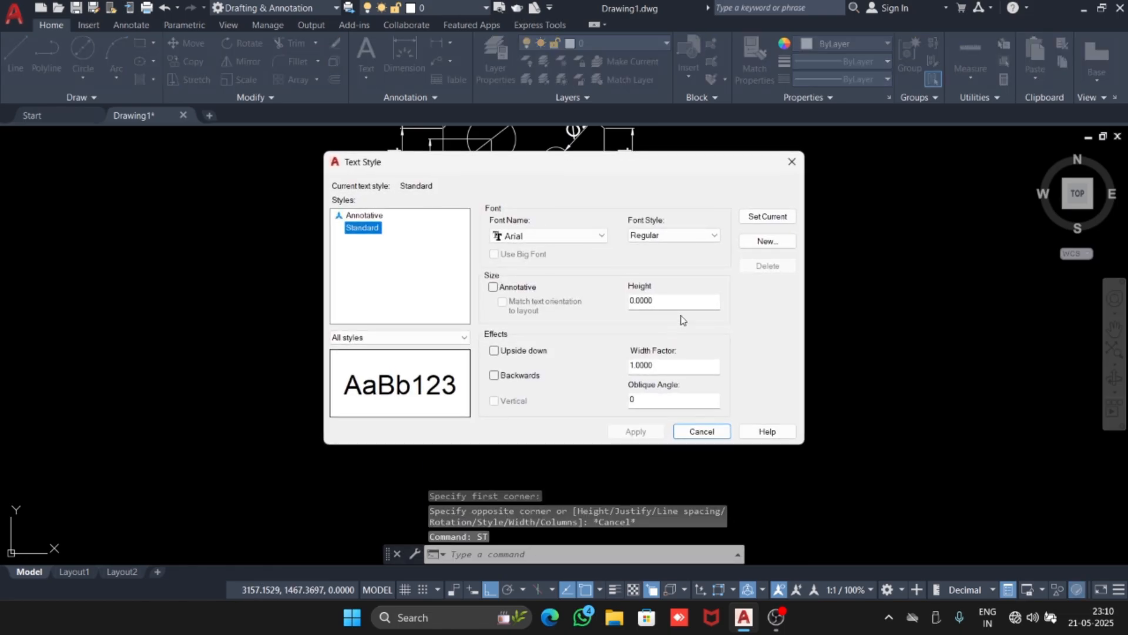
{"action": "left_click", "coordinate": [664, 301]}
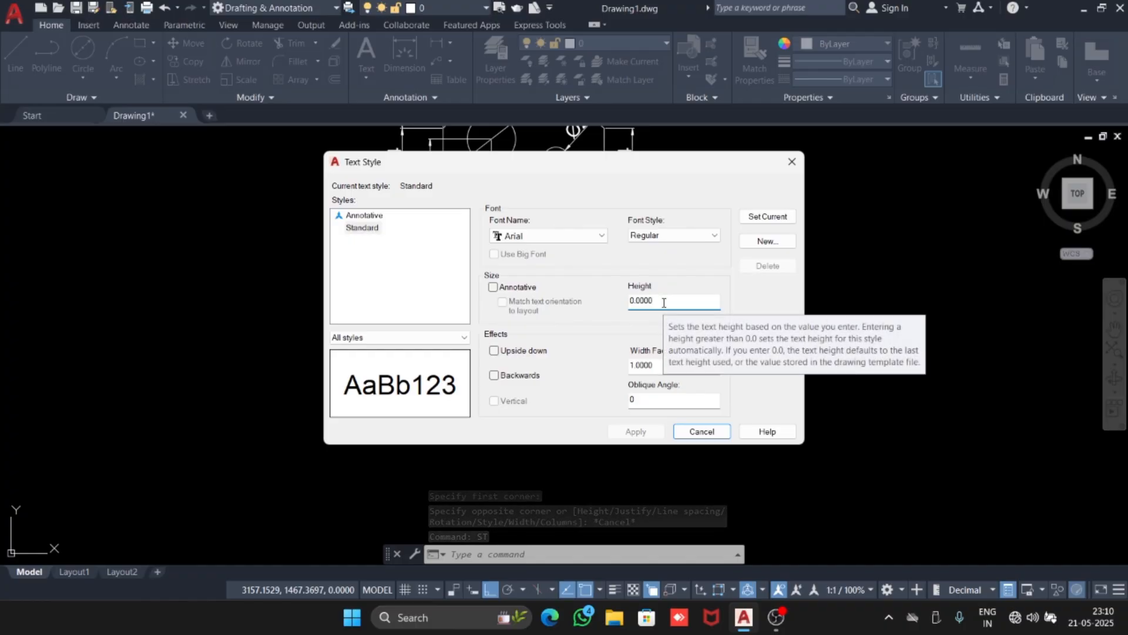
{"action": "type", "text": "10"}
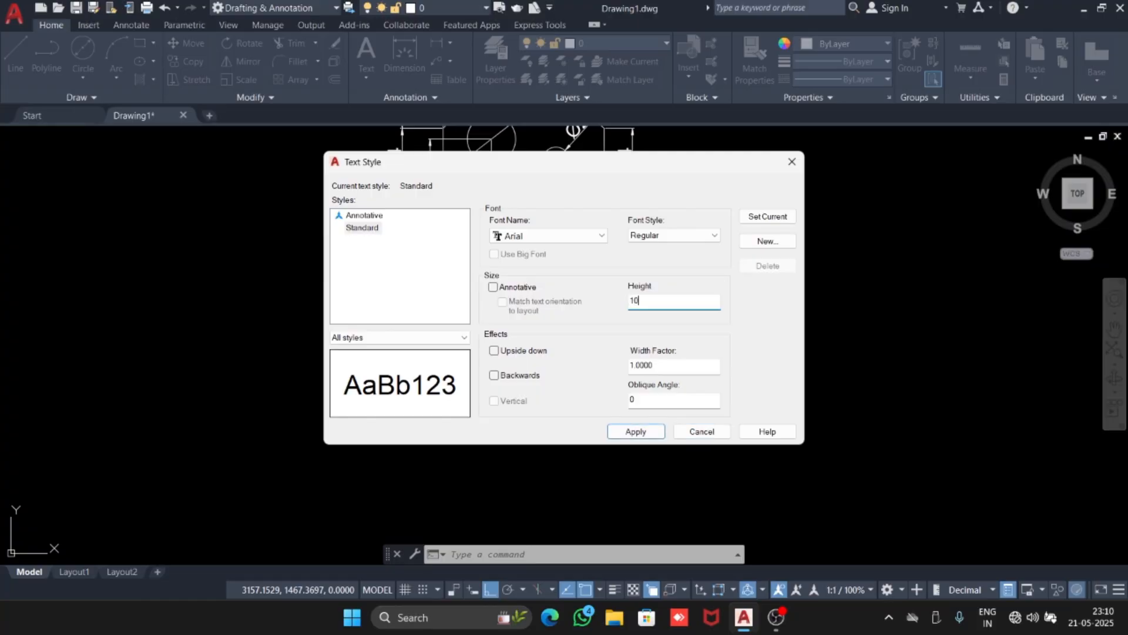
{"action": "key", "text": "Return"}
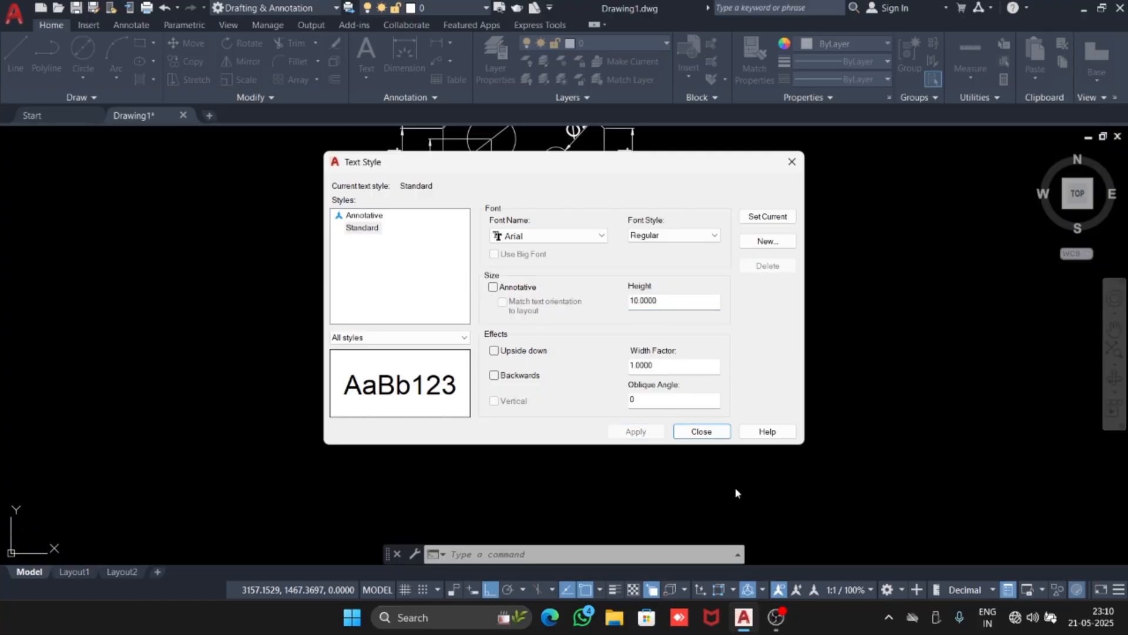
{"action": "left_click", "coordinate": [706, 435]}
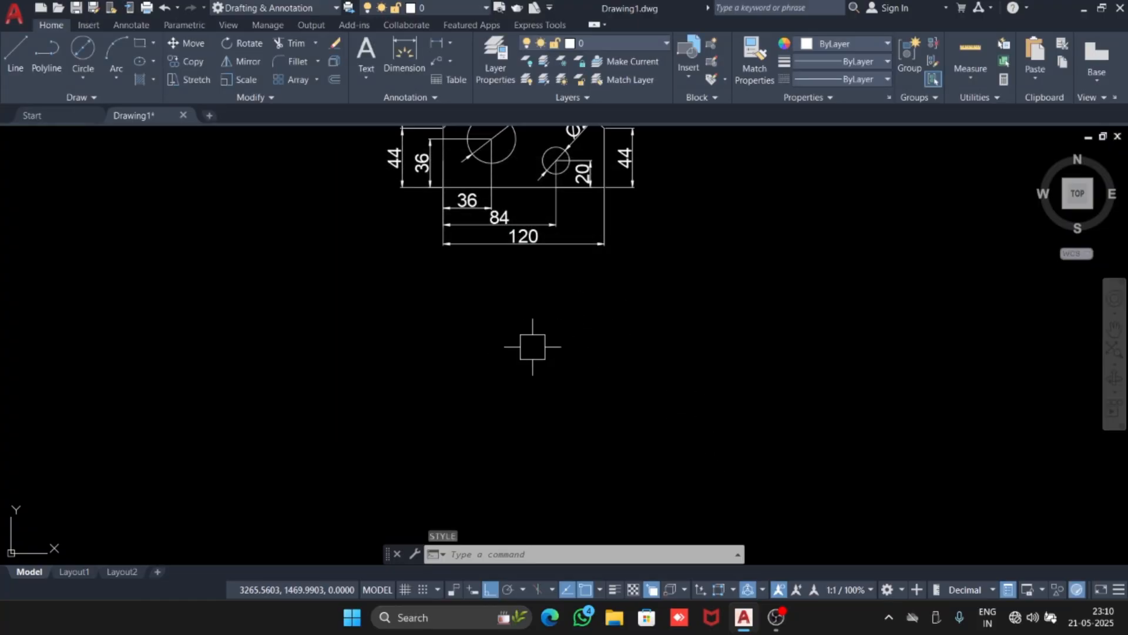
- Add a one-line multiline text below the plate reading "DESIGN & DRAFT WITH" followed by the author's first name
{"action": "left_click", "coordinate": [365, 77]}
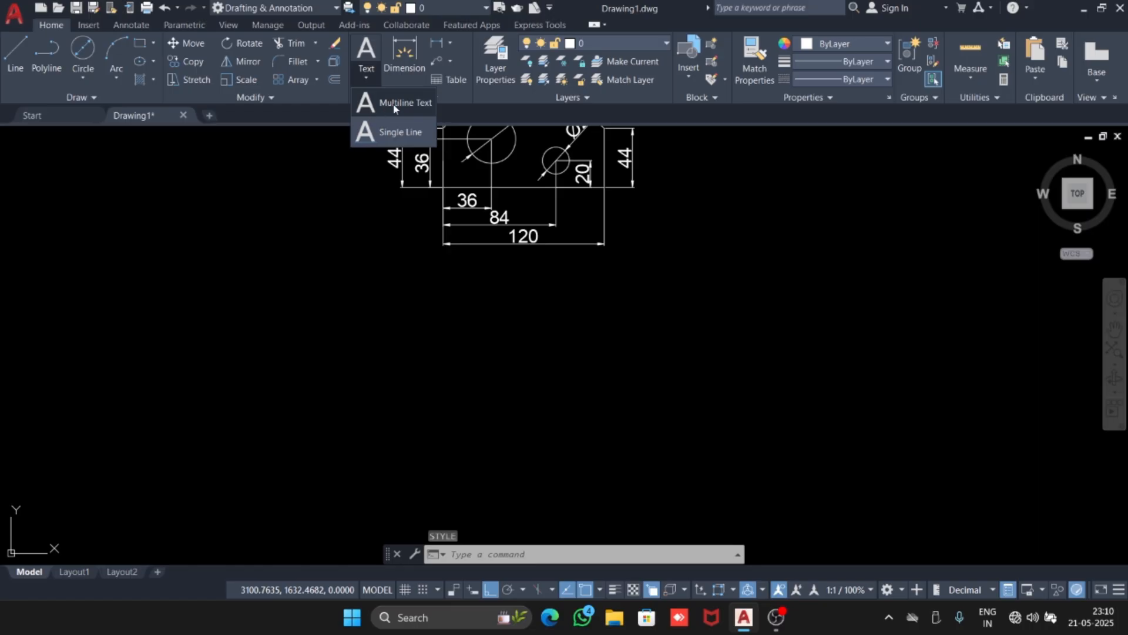
{"action": "left_click", "coordinate": [395, 106]}
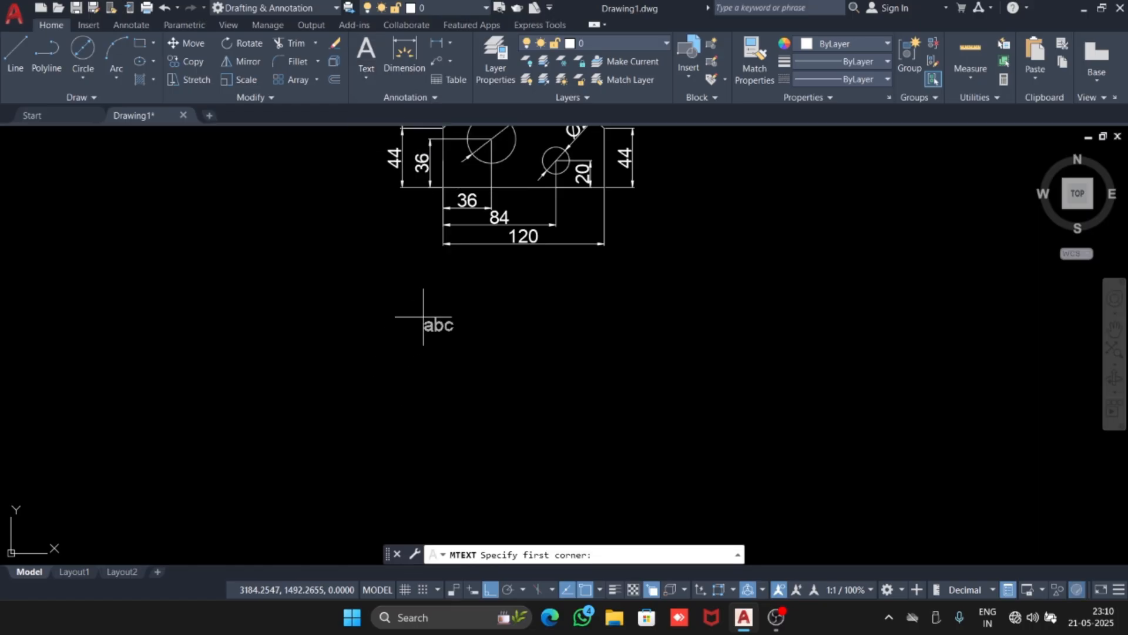
{"action": "left_click", "coordinate": [440, 298]}
{"action": "left_click", "coordinate": [779, 361]}
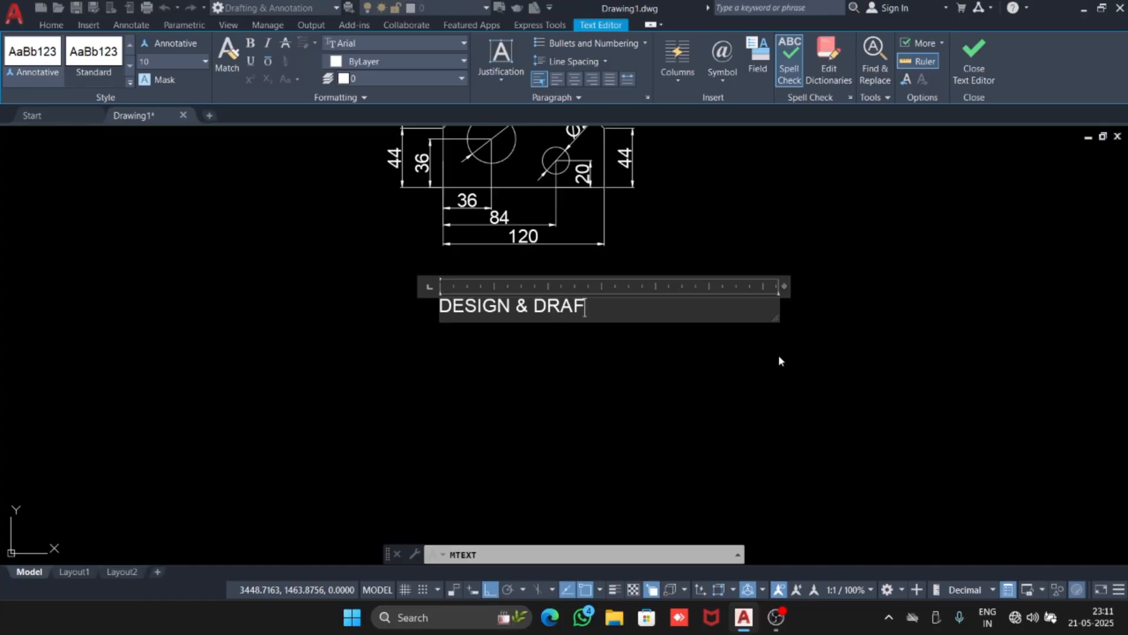
{"action": "type", "text": "ING"}
{"action": "key", "text": "BackSpace"}
{"action": "key", "text": "BackSpace"}
{"action": "key", "text": "BackSpace"}
{"action": "type", "text": "WITH SI"}
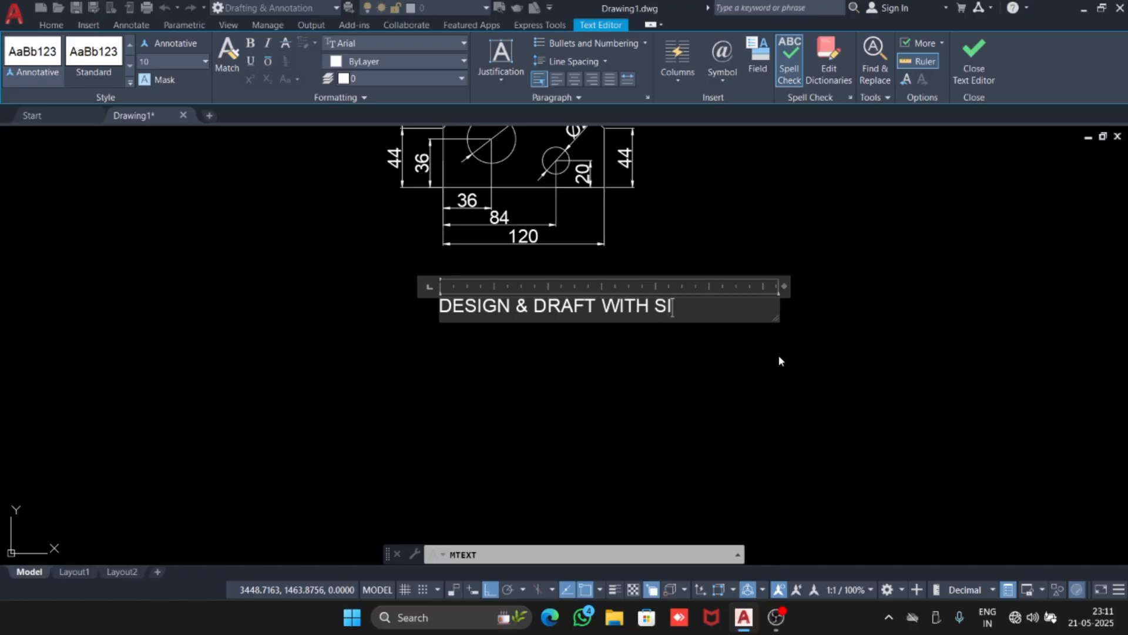
{"action": "type", "text": "DDHANT"}
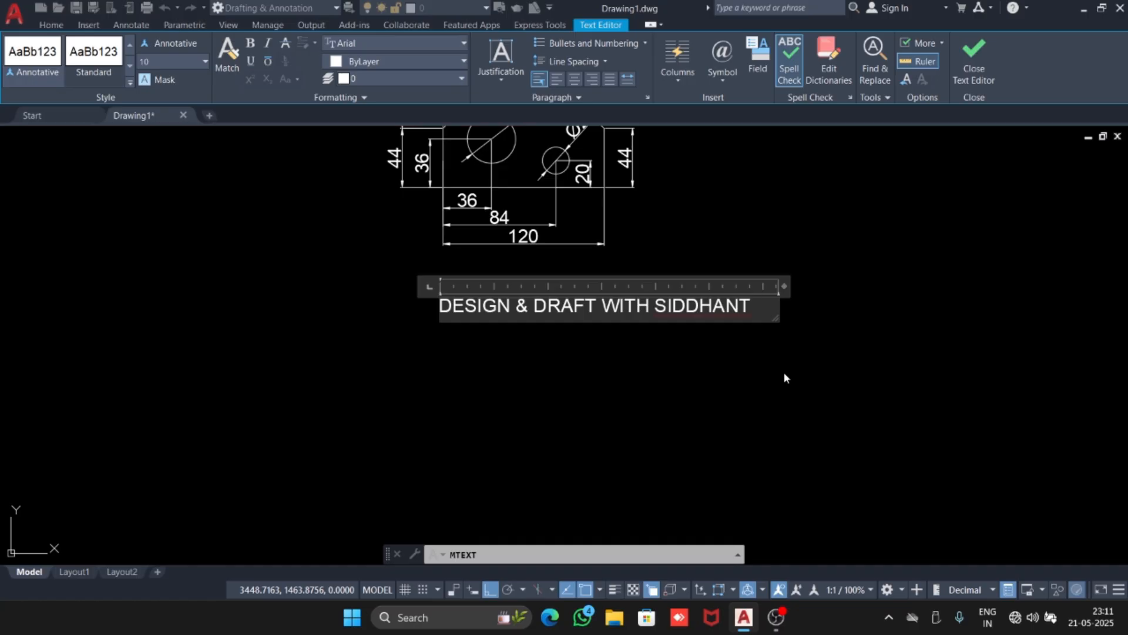
{"action": "left_click", "coordinate": [784, 374]}
- Move the title text with Ortho off so it sits roughly centred just beneath the plate's 120 dimension
{"action": "left_click", "coordinate": [756, 375]}
{"action": "left_click", "coordinate": [708, 311]}
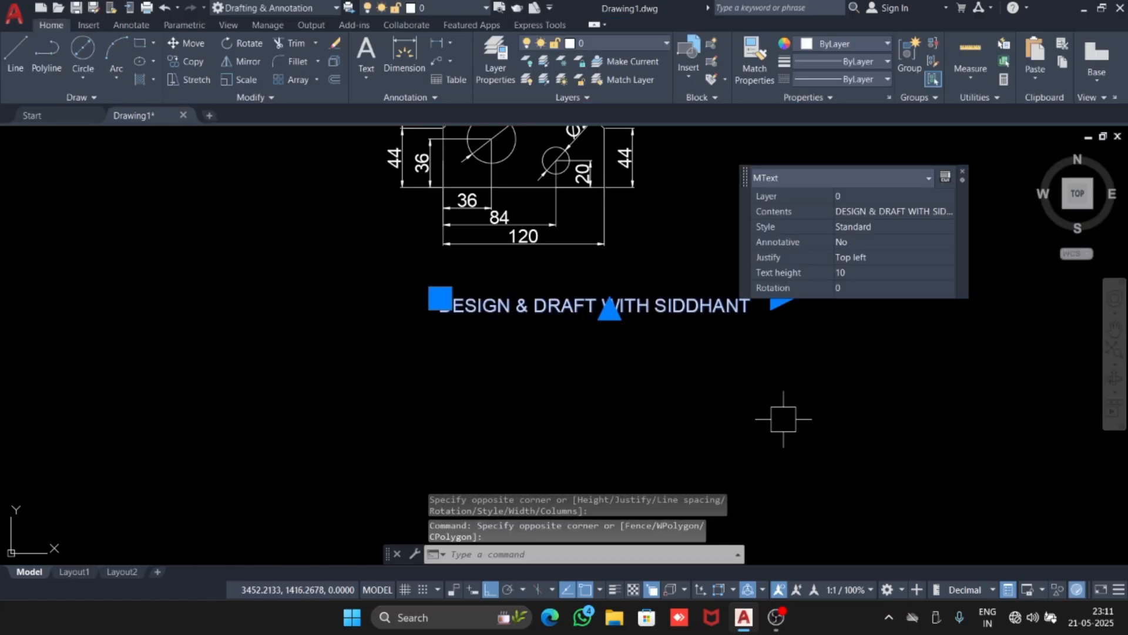
{"action": "type", "text": "M"}
{"action": "key", "text": "Return"}
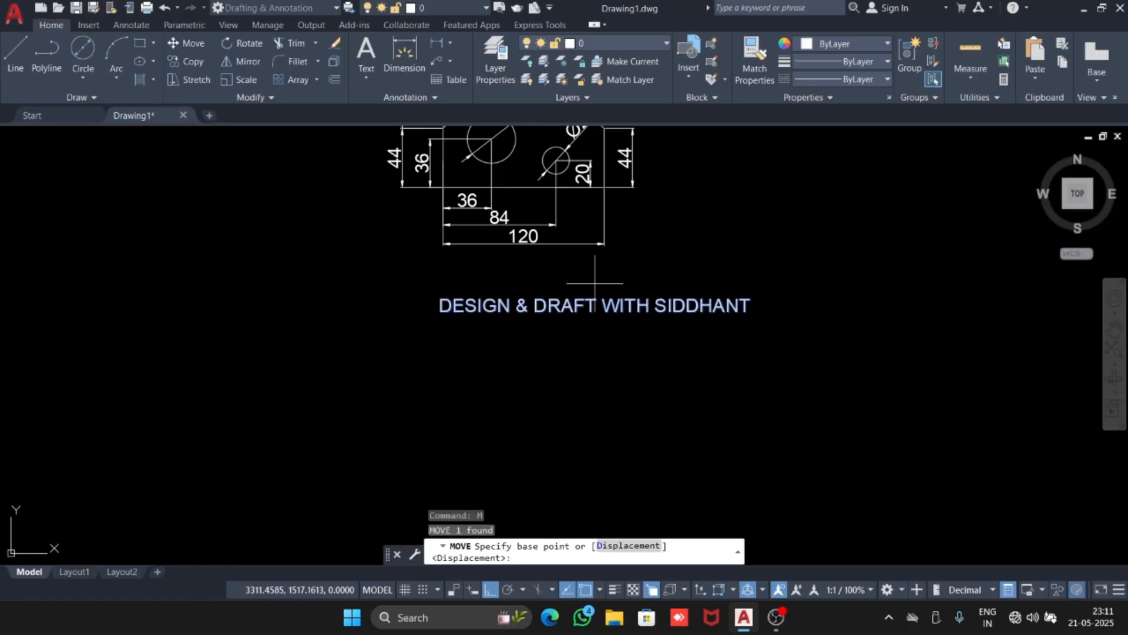
{"action": "left_click", "coordinate": [779, 298]}
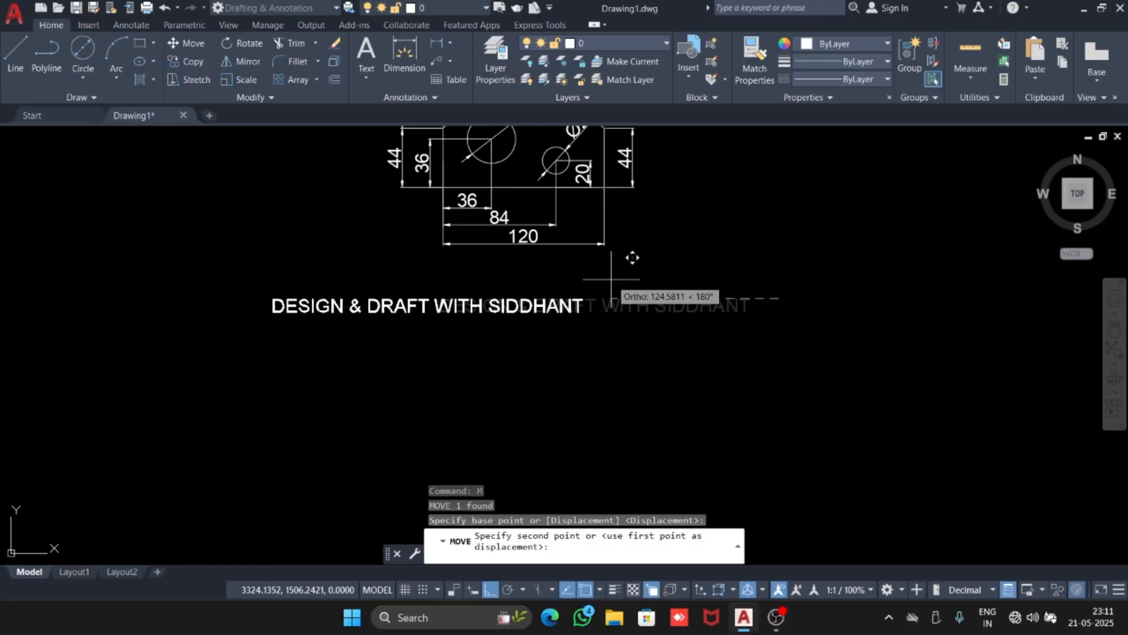
{"action": "key", "text": "F8"}
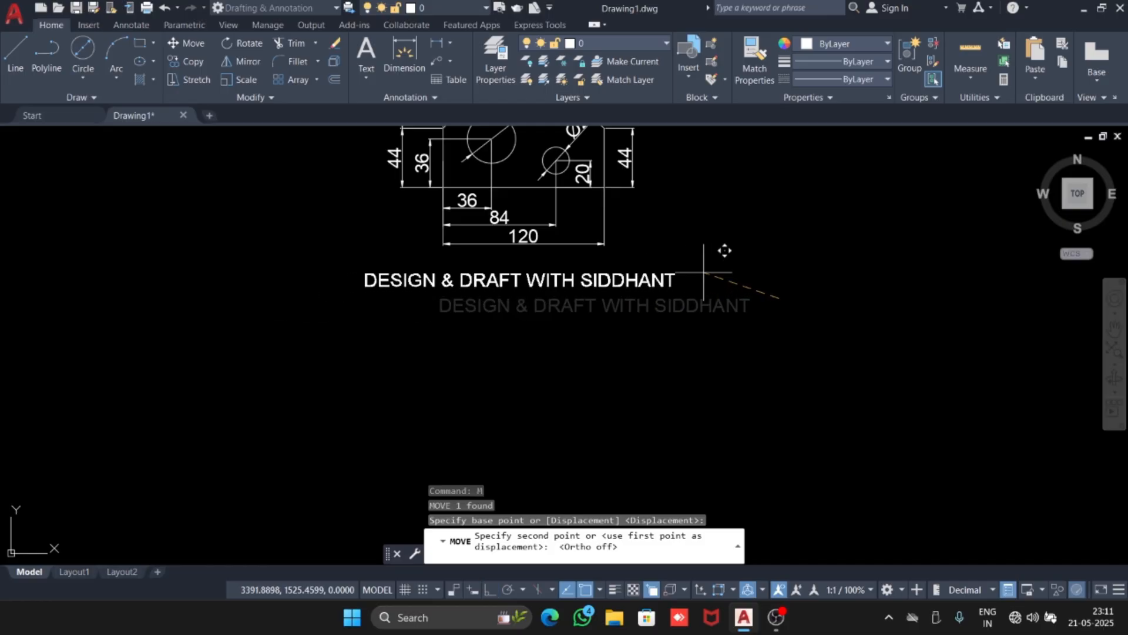
{"action": "left_click", "coordinate": [708, 282]}
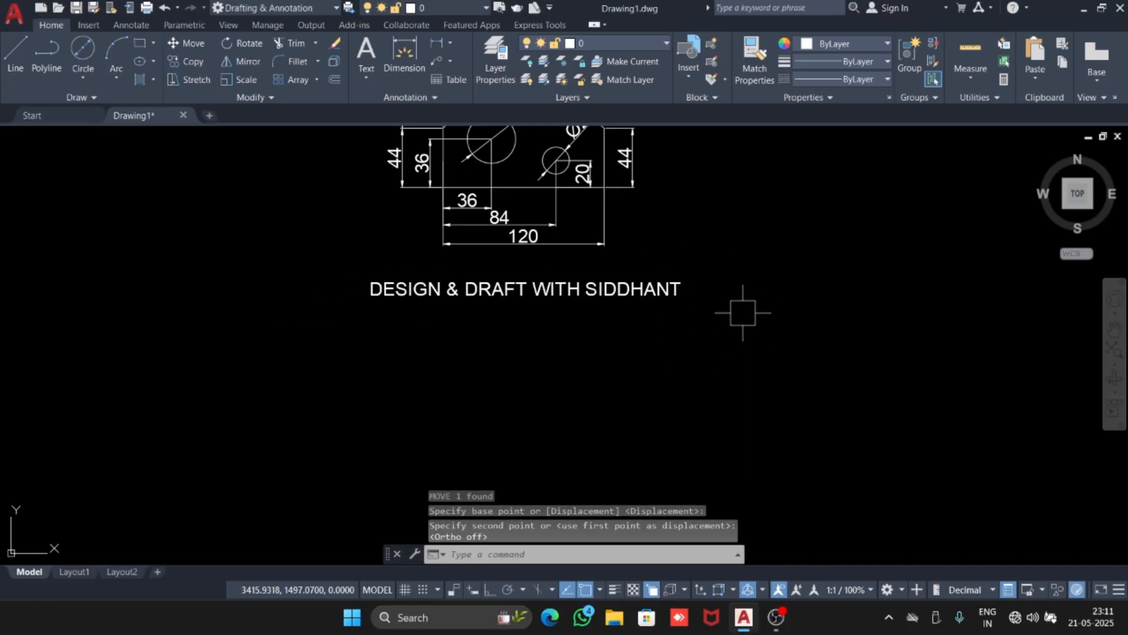
- Change the title text's colour to Magenta
{"action": "left_click", "coordinate": [759, 322]}
{"action": "left_click", "coordinate": [670, 245]}
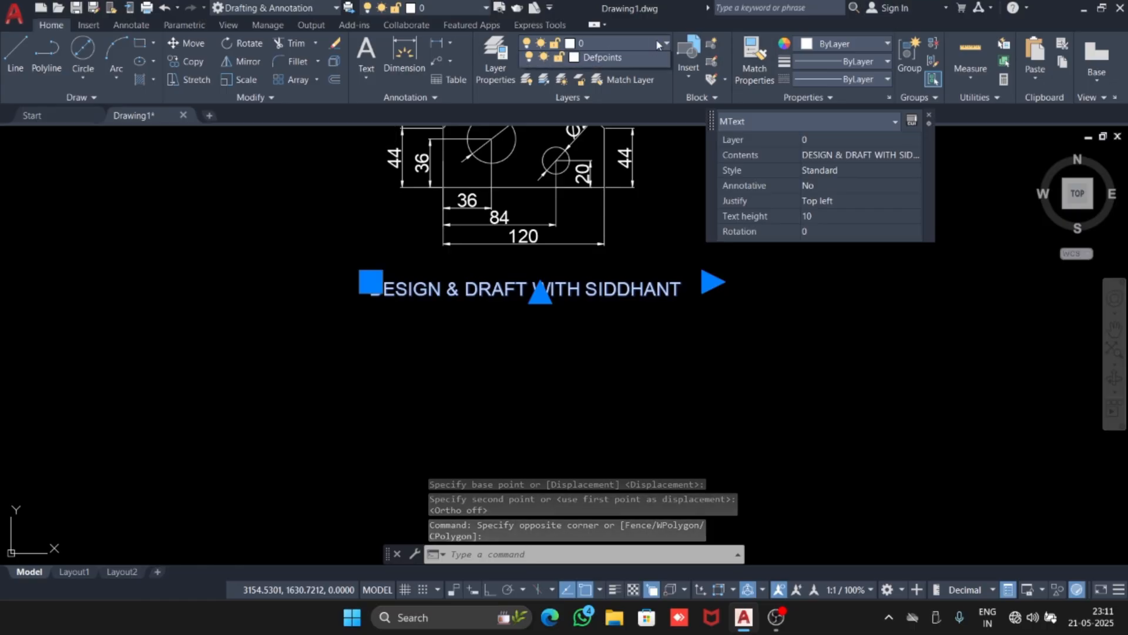
{"action": "left_click", "coordinate": [873, 44]}
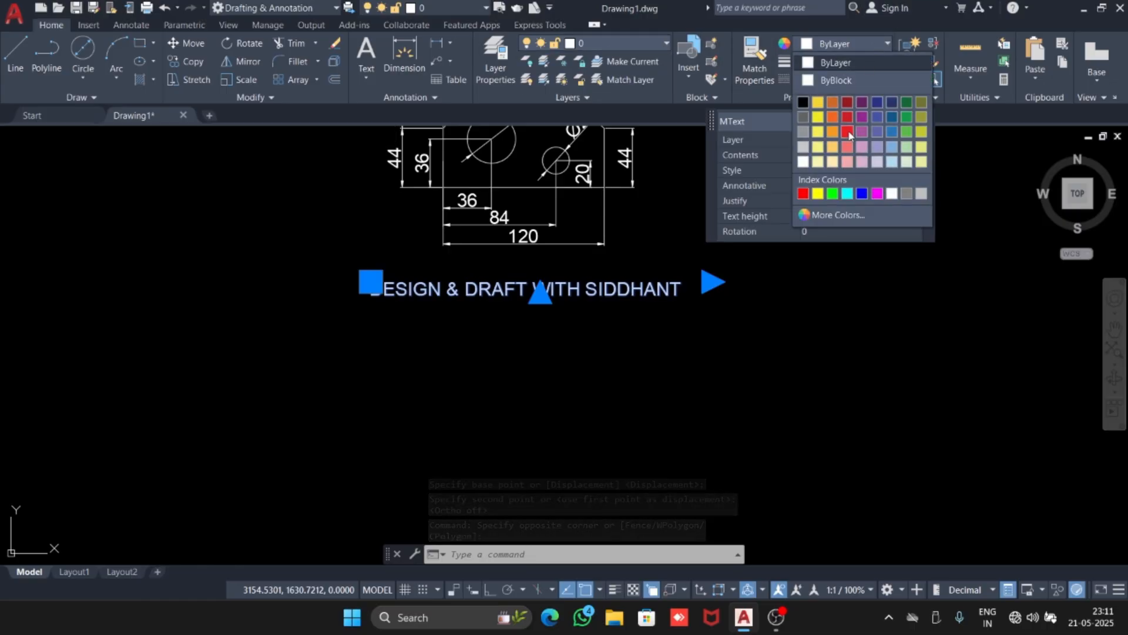
{"action": "left_click", "coordinate": [875, 194]}
{"action": "left_click", "coordinate": [398, 520]}
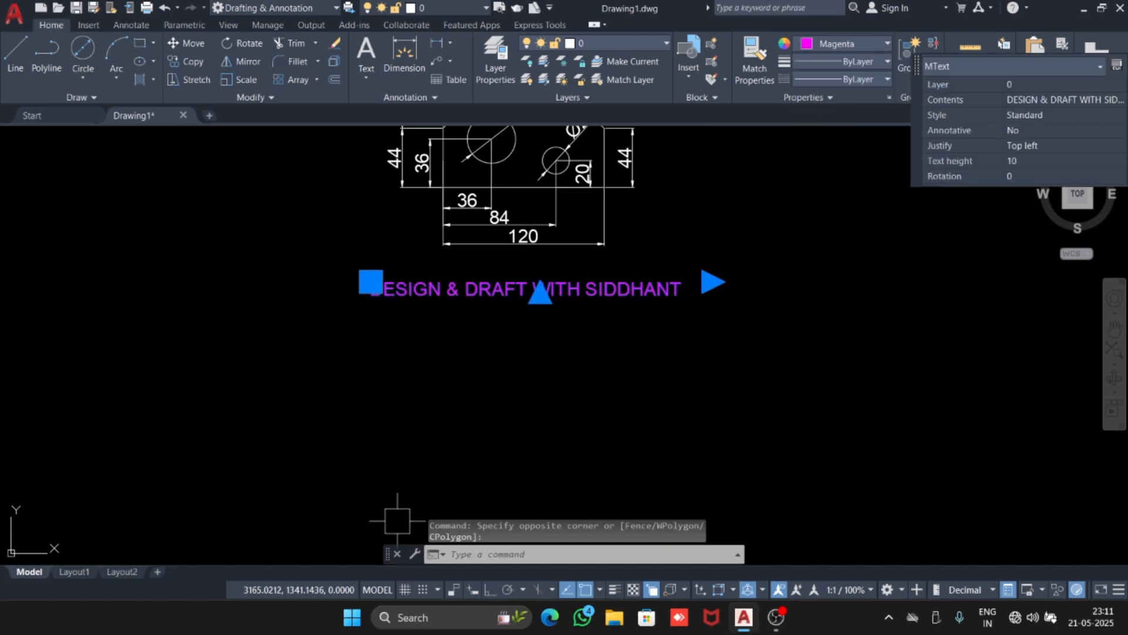
- Switch to Layout1, zoom out inside the viewport to include the title text, and return to paper space
{"action": "left_click", "coordinate": [74, 571]}
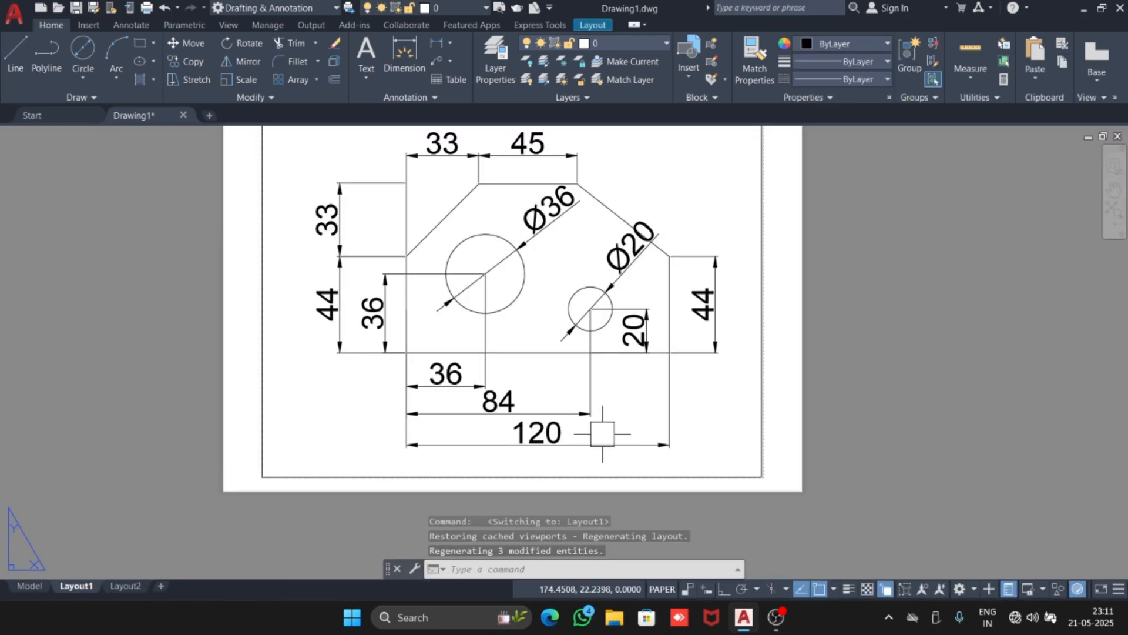
{"action": "double_click", "coordinate": [717, 403]}
{"action": "scroll", "coordinate": [712, 403], "scroll_direction": "down", "scroll_amount": 2}
{"action": "middle_click_drag", "start_coordinate": [686, 395], "coordinate": [647, 329]}
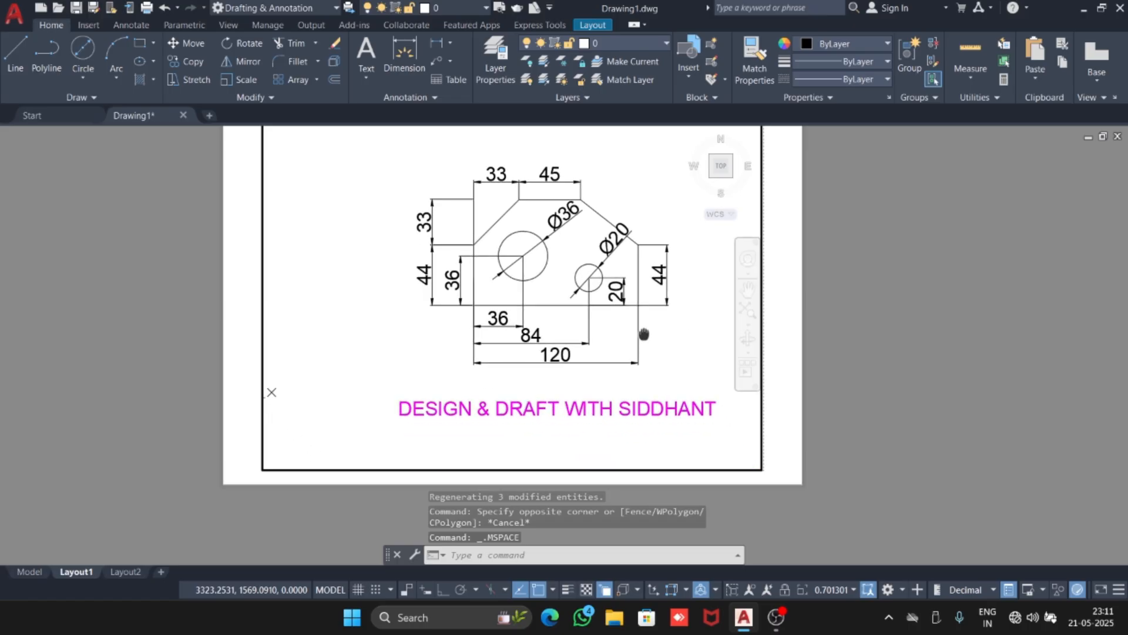
{"action": "double_click", "coordinate": [922, 321]}
{"action": "scroll", "coordinate": [921, 321], "scroll_direction": "down", "scroll_amount": 2}
{"action": "middle_click_drag", "start_coordinate": [921, 320], "coordinate": [892, 345]}
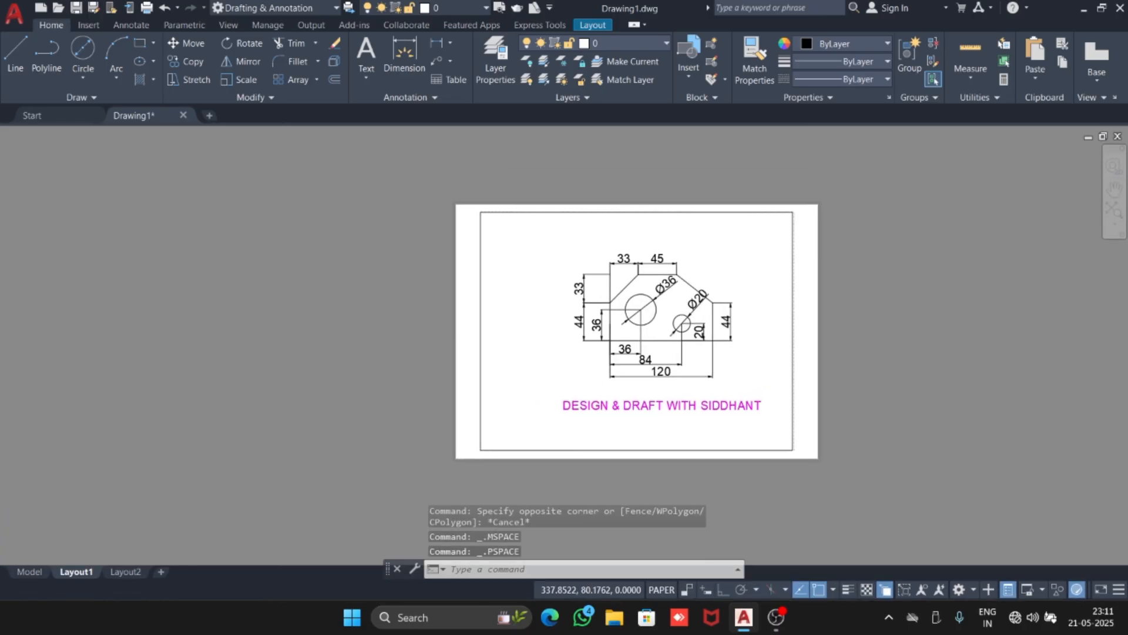
- Reactivate the viewport, frame the dimensioned plate and title text with a window zoom, and return to paper space
{"action": "double_click", "coordinate": [729, 367]}
{"action": "type", "text": "z"}
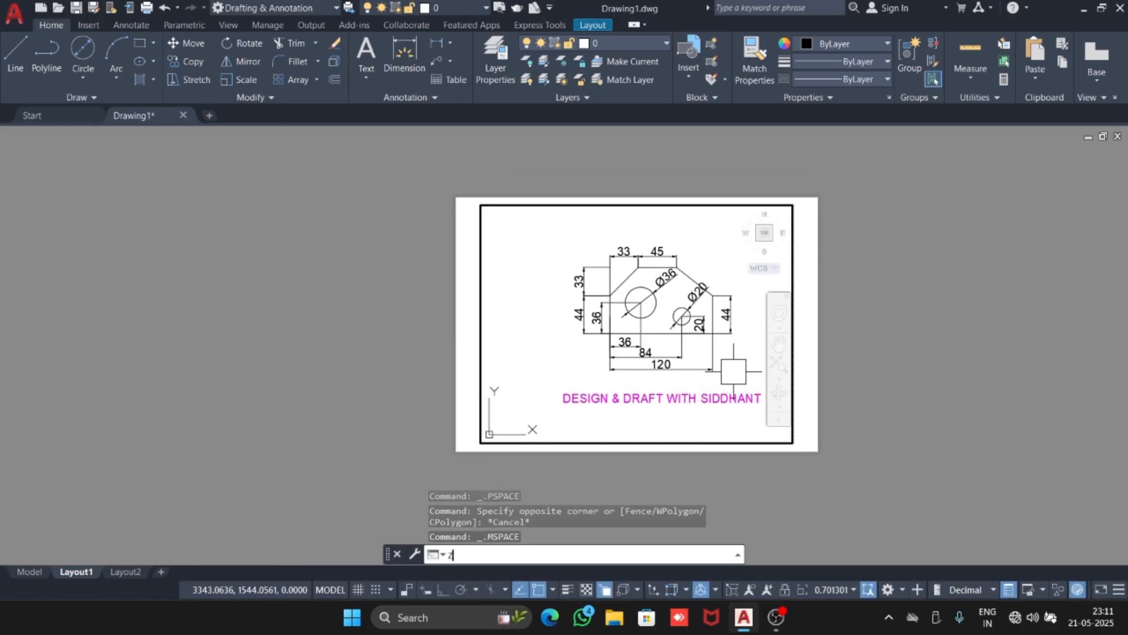
{"action": "key", "text": "Return"}
{"action": "type", "text": "W"}
{"action": "key", "text": "Return"}
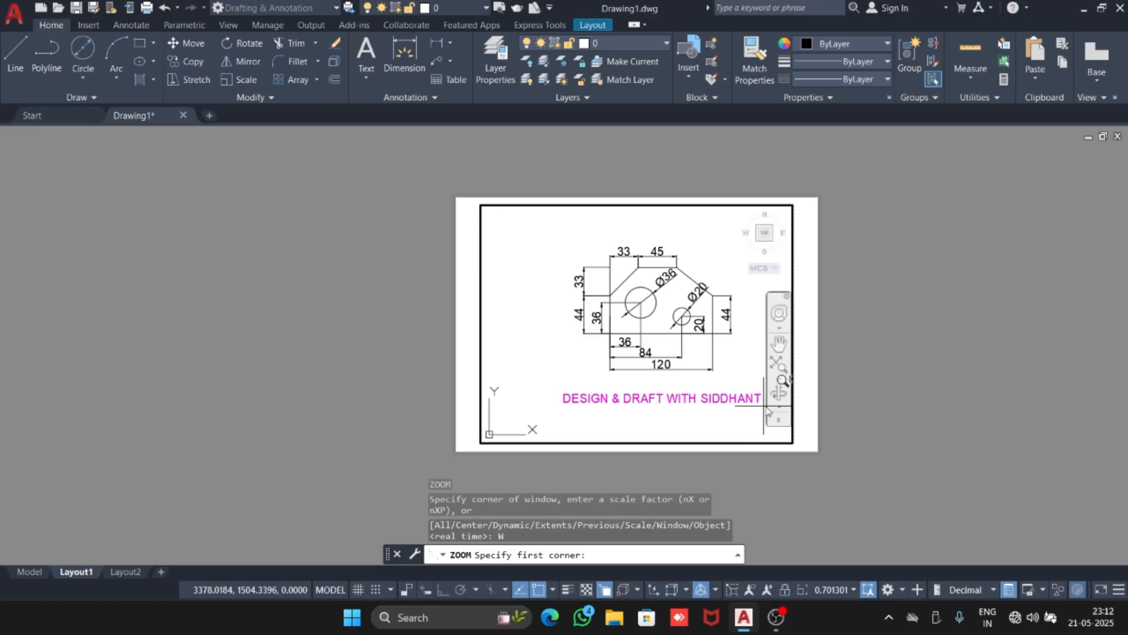
{"action": "mouse_move", "coordinate": [773, 411]}
{"action": "middle_mouse_down"}
{"action": "mouse_move", "coordinate": [644, 410]}
{"action": "mouse_move", "coordinate": [726, 406]}
{"action": "middle_mouse_up"}
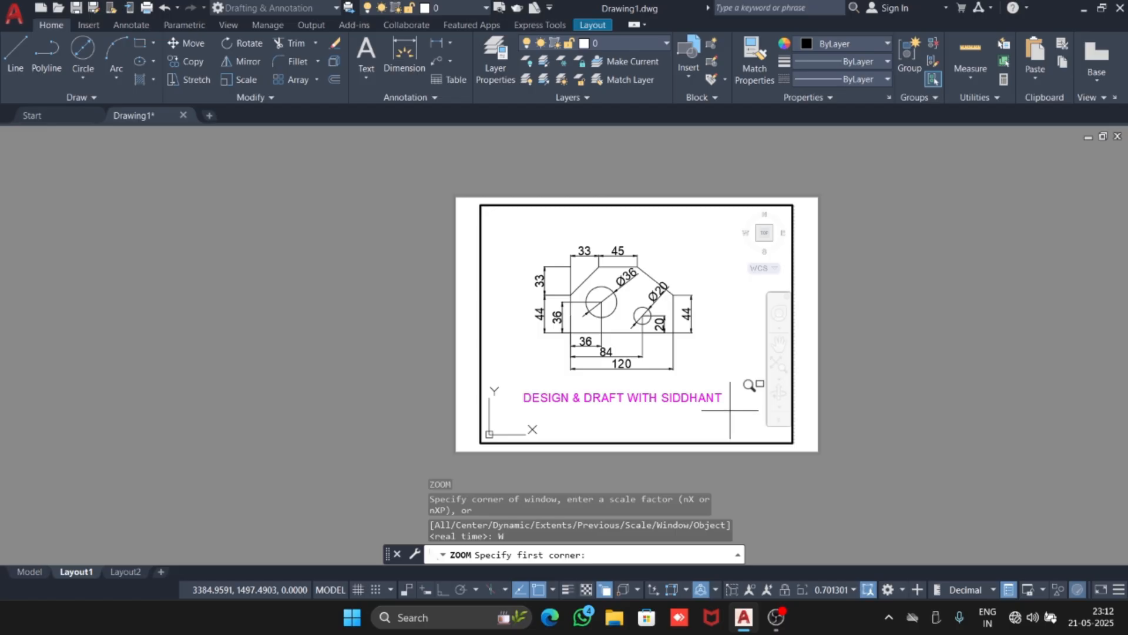
{"action": "left_click", "coordinate": [729, 406]}
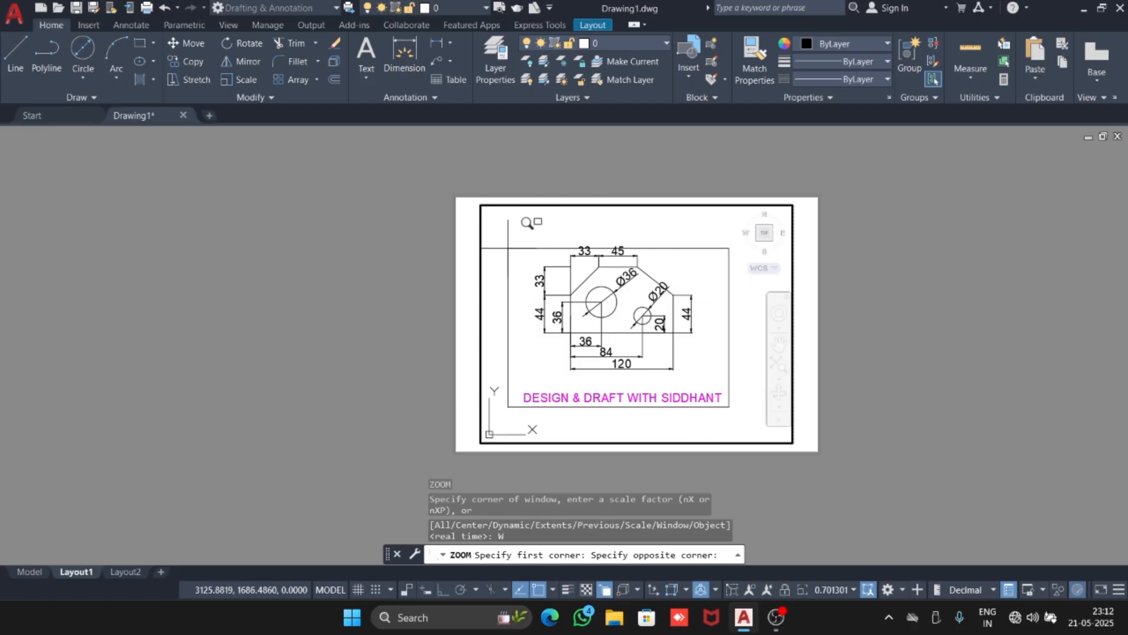
{"action": "left_click", "coordinate": [508, 249]}
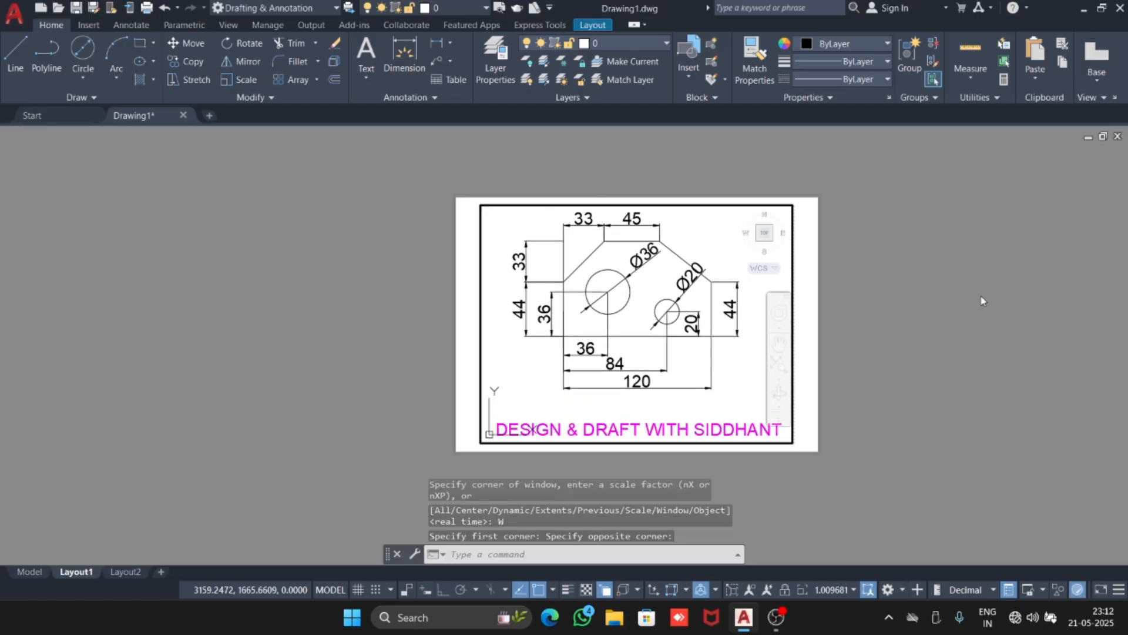
{"action": "double_click", "coordinate": [969, 411]}
- Check the framed sheet, and return to model space with the plate and its title text in view
{"action": "scroll", "coordinate": [540, 354], "scroll_direction": "up", "scroll_amount": 3}
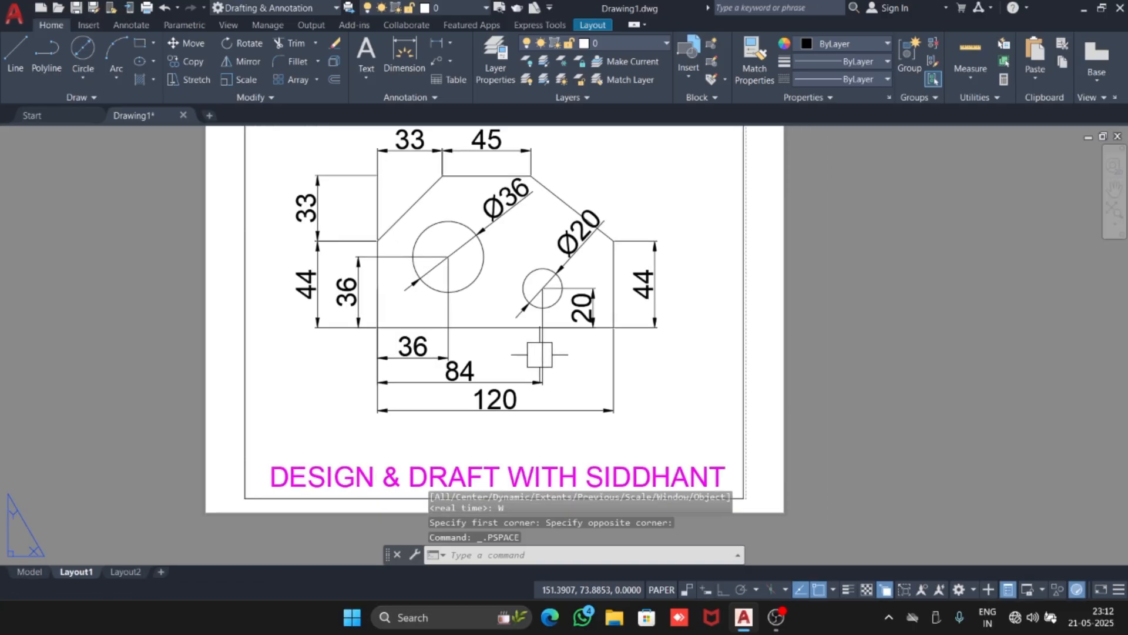
{"action": "scroll", "coordinate": [540, 354], "scroll_direction": "down", "scroll_amount": 2}
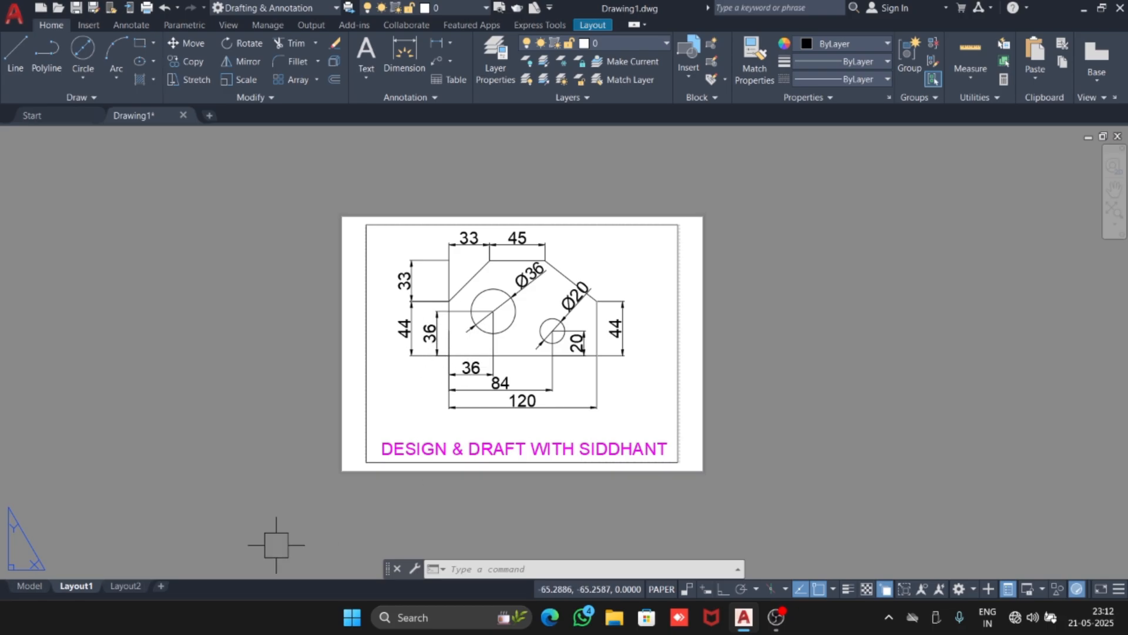
{"action": "left_click", "coordinate": [24, 592]}
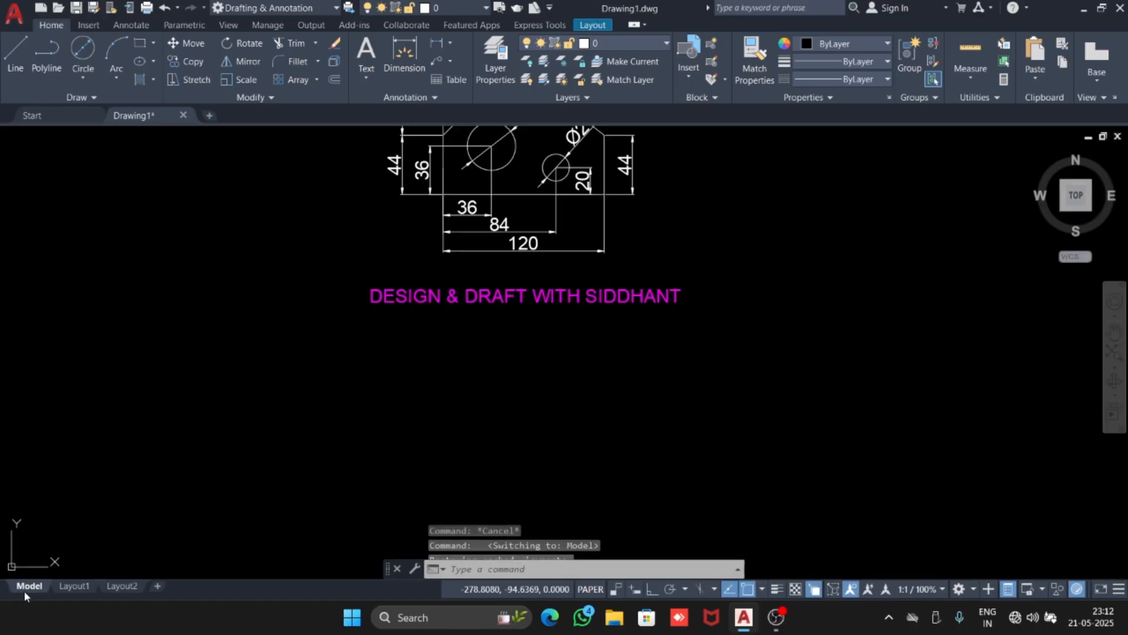
{"action": "middle_click_drag", "start_coordinate": [199, 398], "coordinate": [209, 473]}
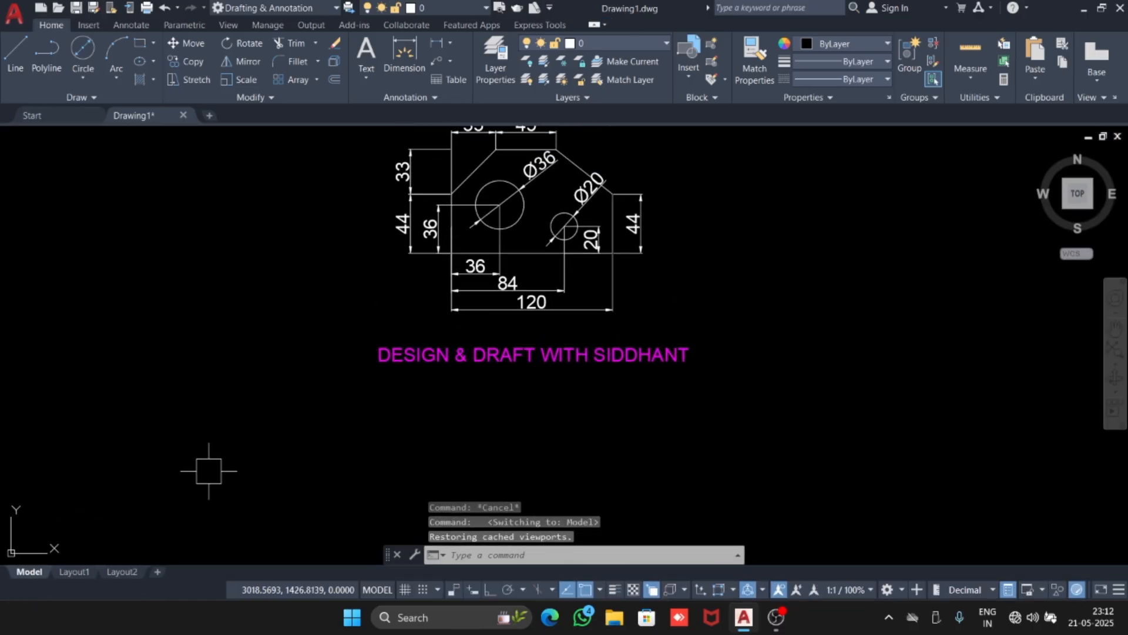